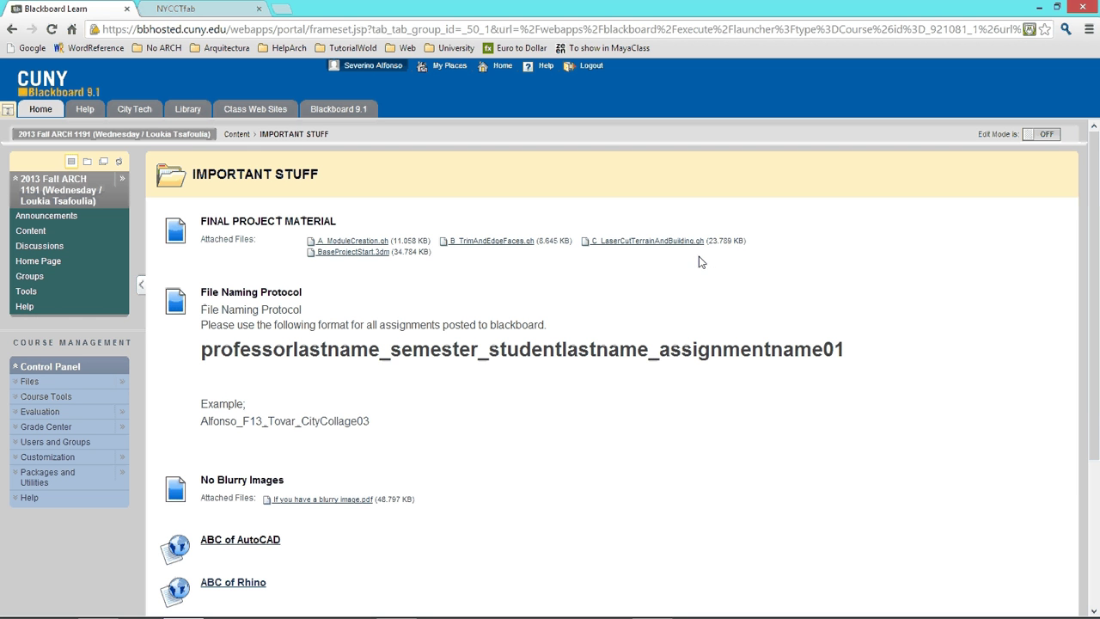
Switch to the Rhino window holding the BaseProjectStart model
{"action": "key", "text": "alt+Tab"}
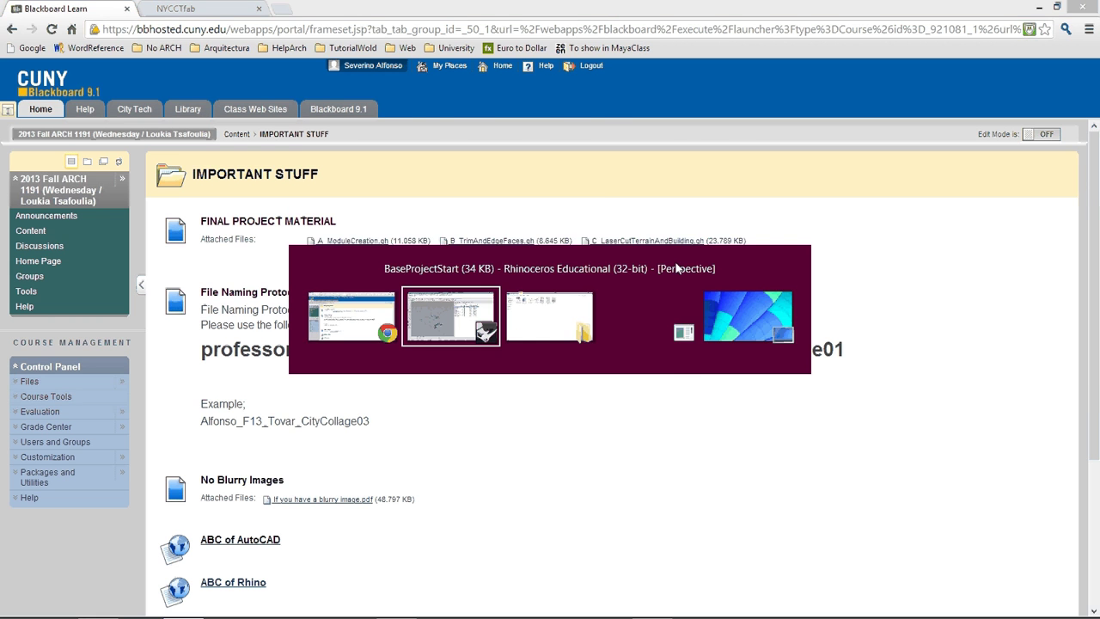
{"action": "right_click_drag", "start_coordinate": [381, 309], "coordinate": [383, 334]}
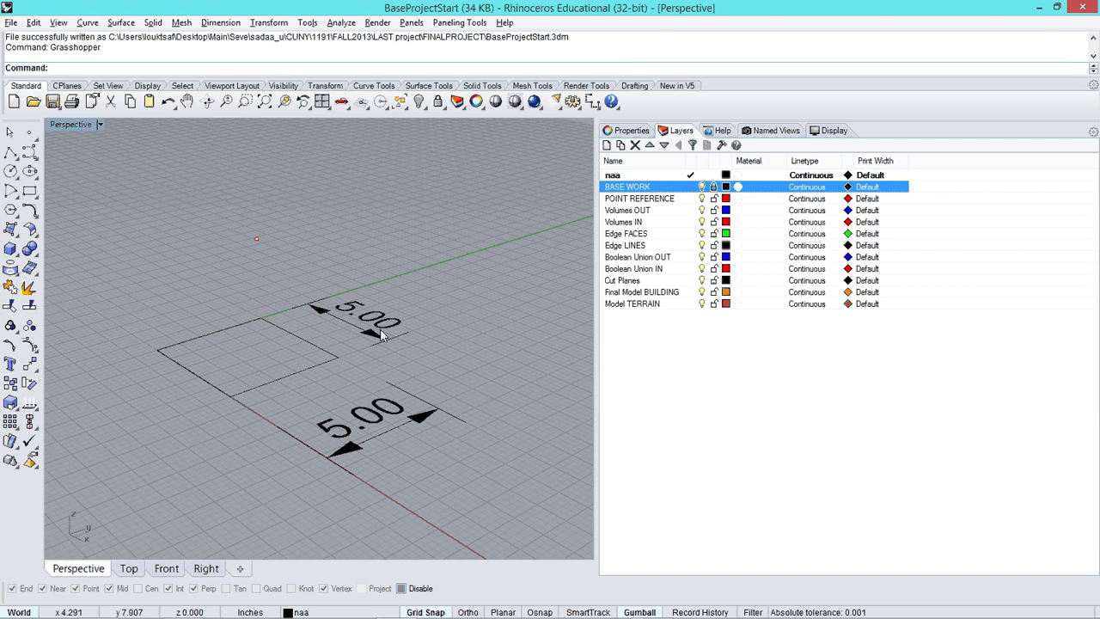
{"action": "left_click", "coordinate": [11, 23]}
{"action": "left_click", "coordinate": [38, 54]}
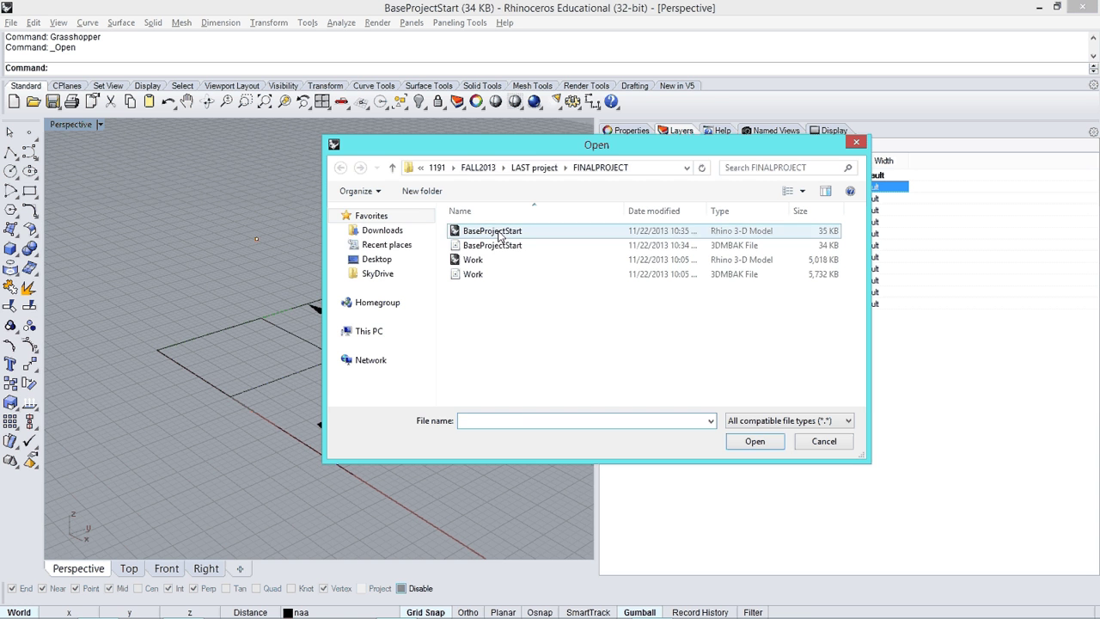
{"action": "left_click", "coordinate": [494, 231]}
{"action": "left_click", "coordinate": [855, 142]}
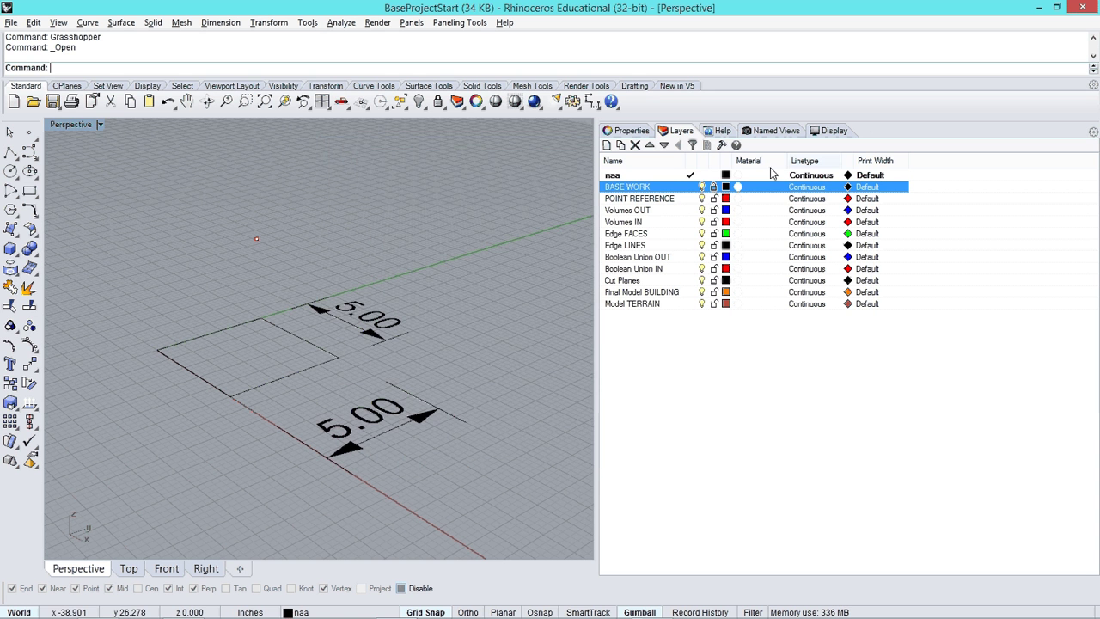
Widen the Layers panel slightly beside the Perspective viewport
{"action": "right_click_drag", "start_coordinate": [419, 270], "coordinate": [326, 361]}
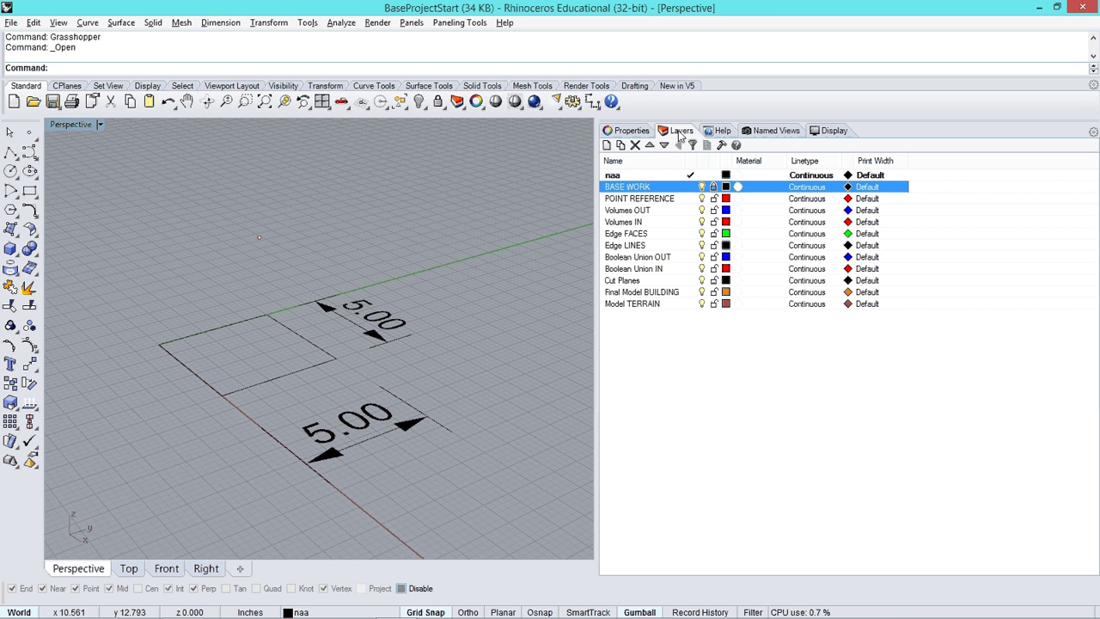
{"action": "left_click_drag", "start_coordinate": [909, 164], "coordinate": [604, 197]}
{"action": "left_click_drag", "start_coordinate": [604, 149], "coordinate": [582, 155]}
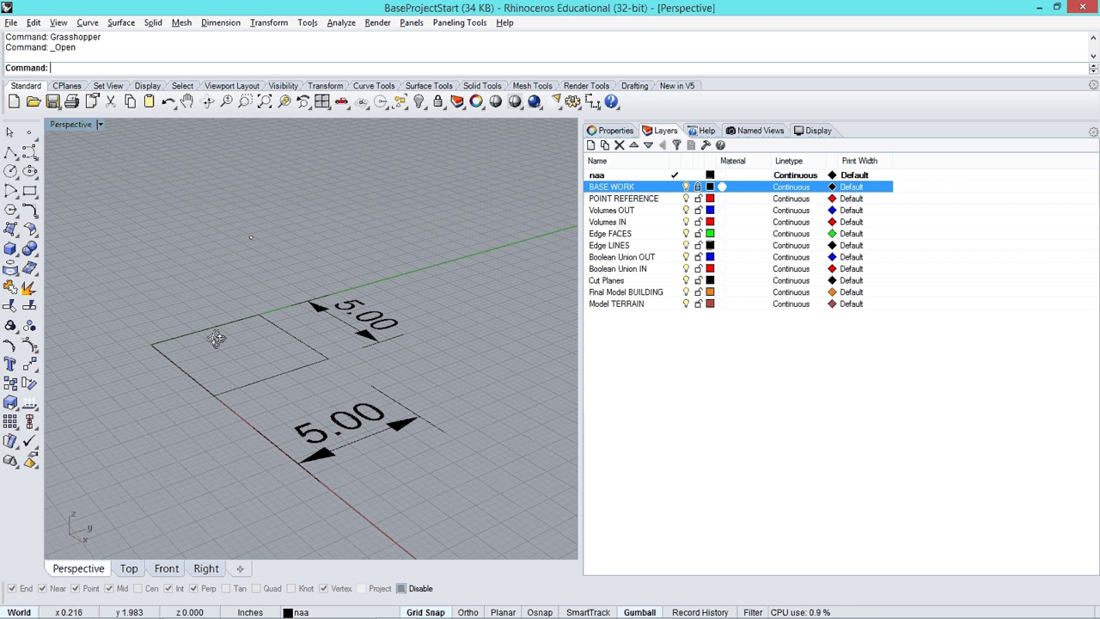
{"action": "right_click_drag", "start_coordinate": [221, 336], "coordinate": [284, 362]}
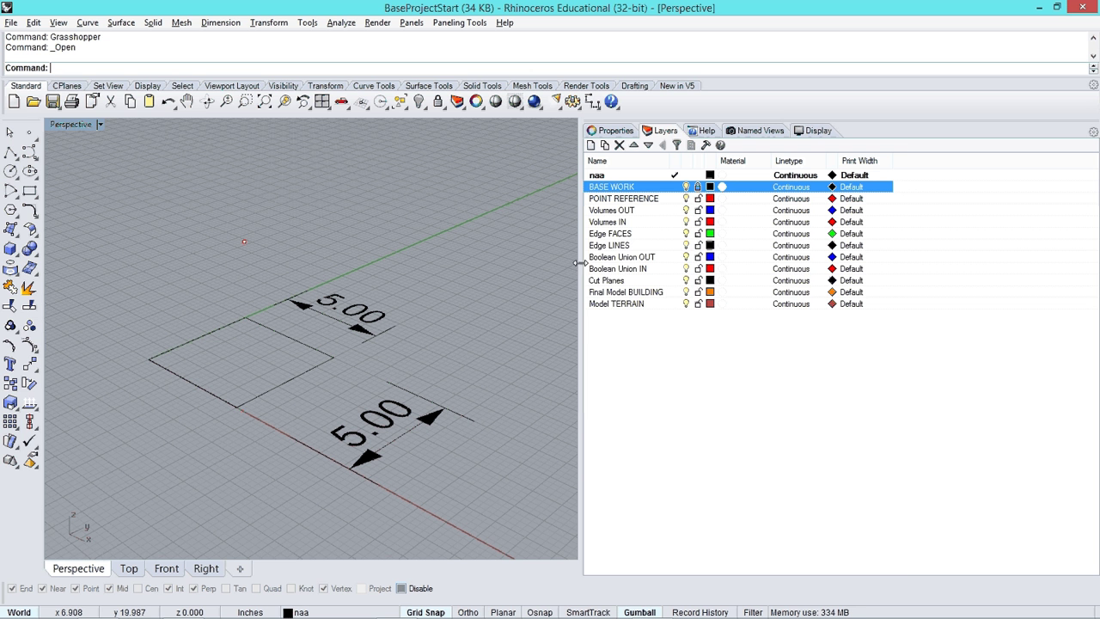
{"action": "mouse_move", "coordinate": [579, 261]}
{"action": "left_mouse_down"}
{"action": "mouse_move", "coordinate": [903, 270]}
{"action": "mouse_move", "coordinate": [583, 270]}
{"action": "left_mouse_up"}
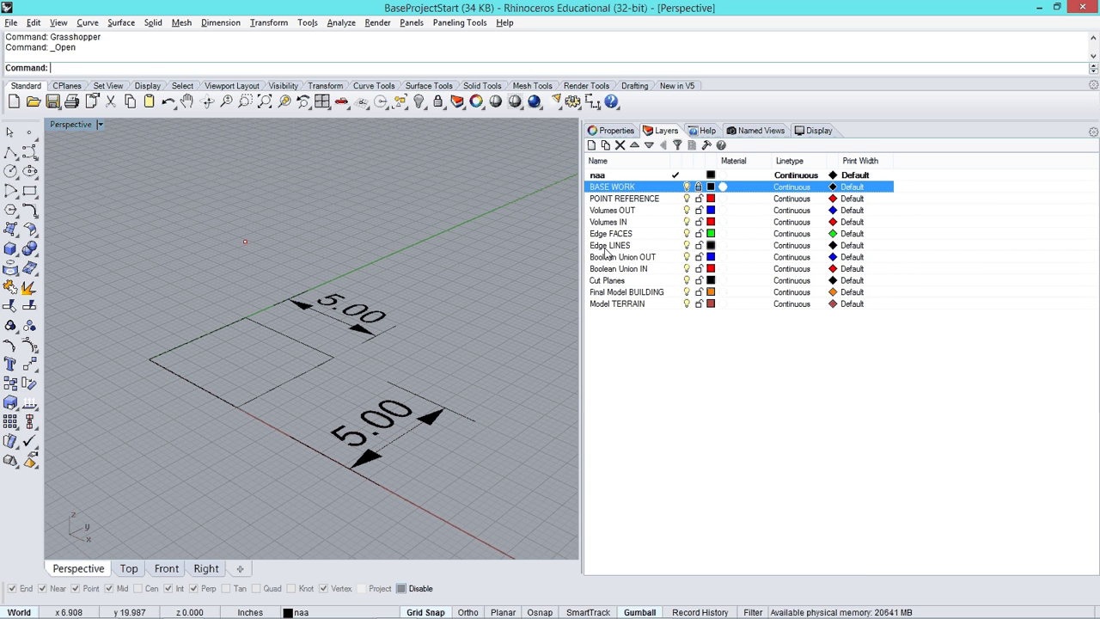
{"action": "right_click_drag", "start_coordinate": [432, 308], "coordinate": [364, 328]}
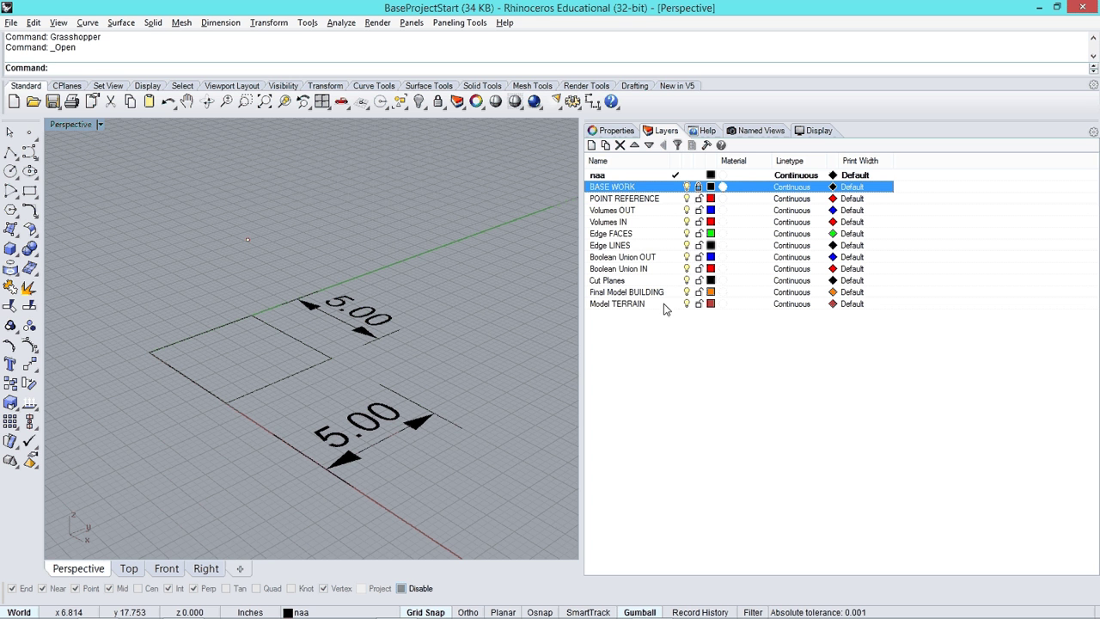
Check which geometry belongs to the locked BASE WORK layer by hiding the layer and showing it again
{"action": "right_click_drag", "start_coordinate": [249, 336], "coordinate": [302, 338]}
{"action": "left_click_drag", "start_coordinate": [407, 278], "coordinate": [297, 378]}
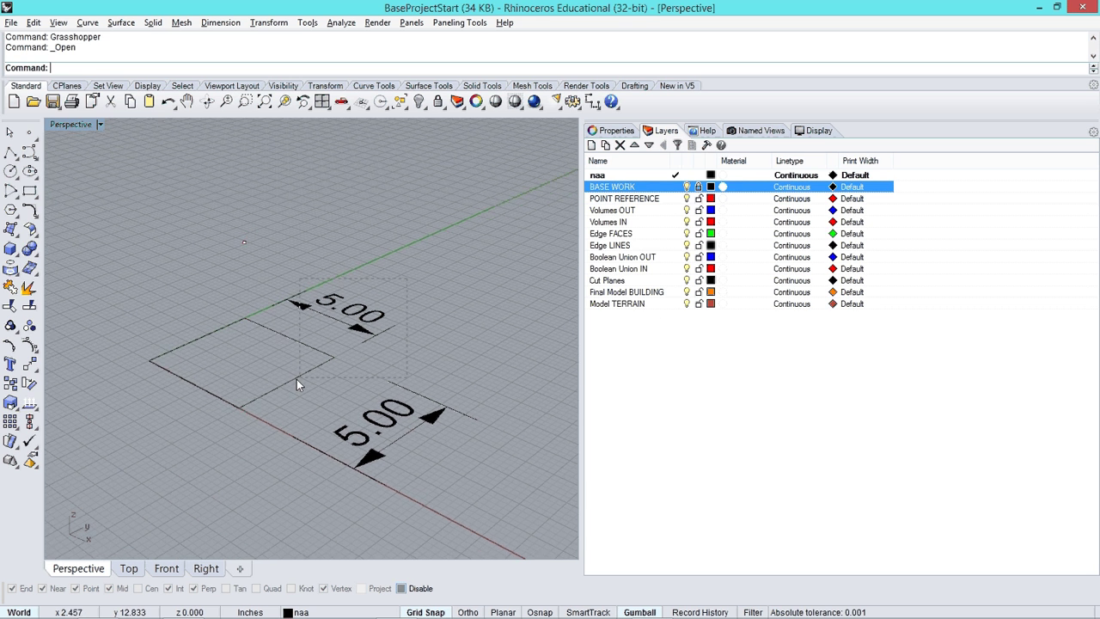
{"action": "left_click", "coordinate": [687, 187]}
{"action": "left_click", "coordinate": [686, 187]}
{"action": "left_click", "coordinate": [686, 188]}
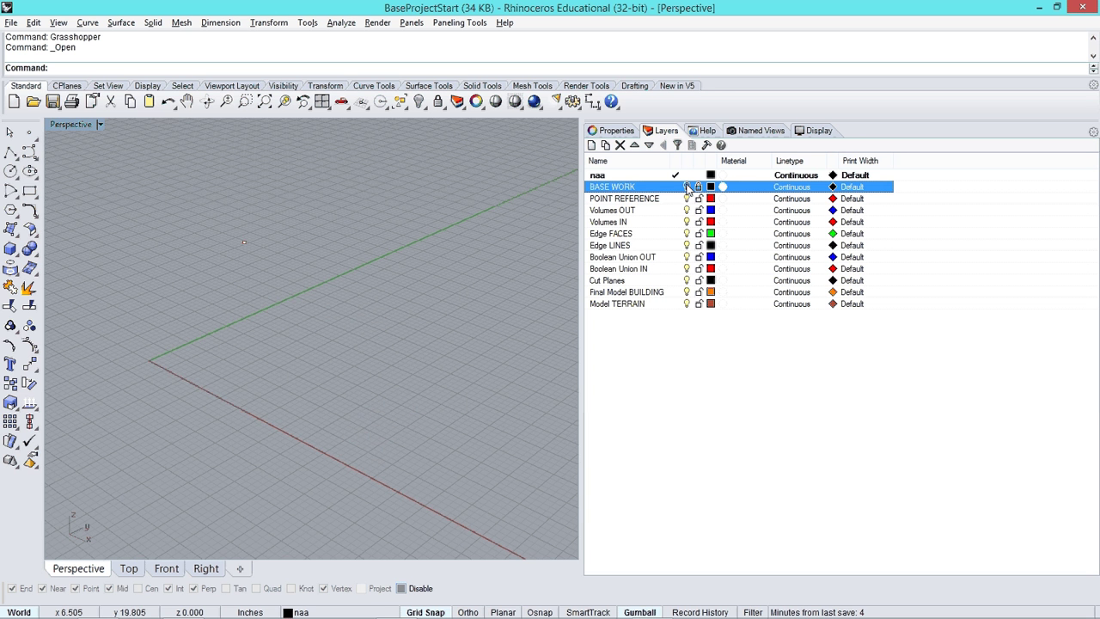
{"action": "left_click", "coordinate": [687, 187]}
{"action": "right_click_drag", "start_coordinate": [387, 372], "coordinate": [262, 411]}
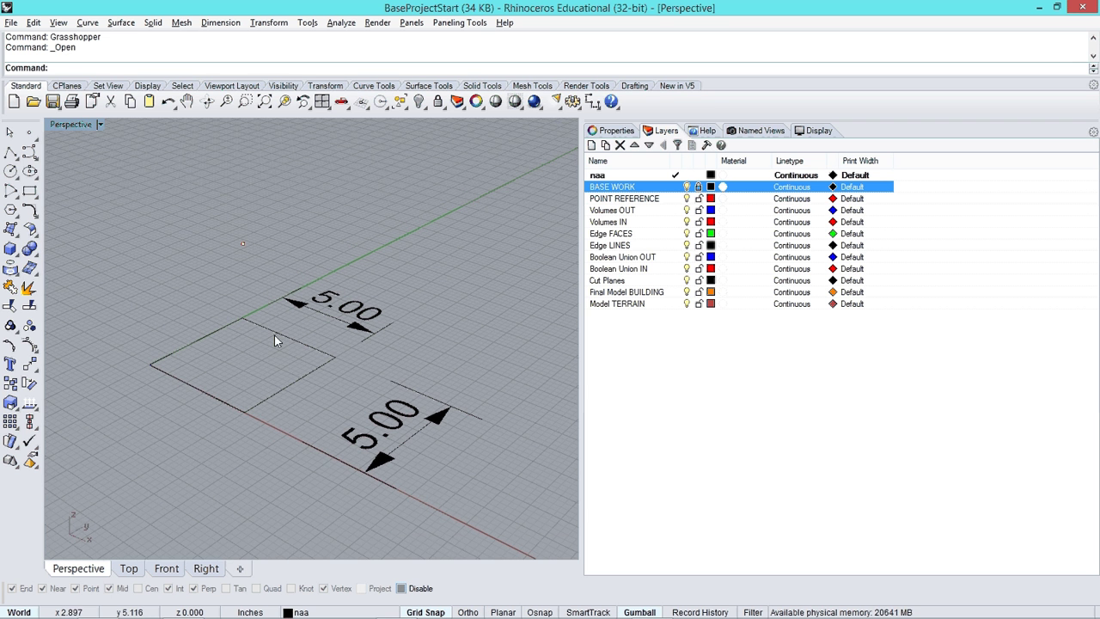
{"action": "right_click_drag", "start_coordinate": [304, 393], "coordinate": [294, 398]}
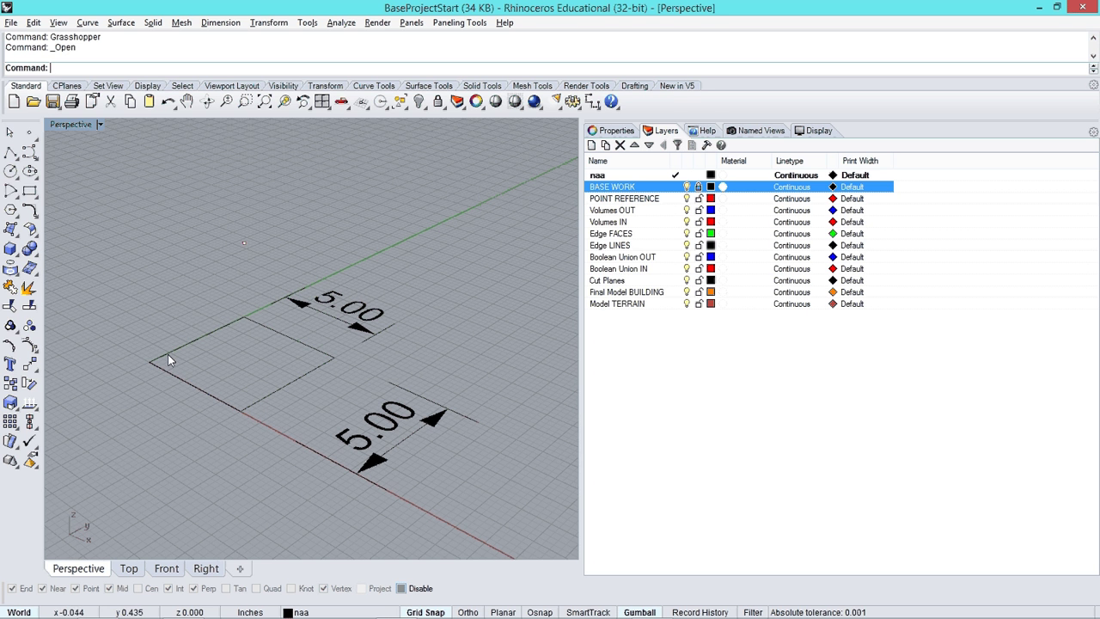
{"action": "right_click_drag", "start_coordinate": [238, 363], "coordinate": [234, 366]}
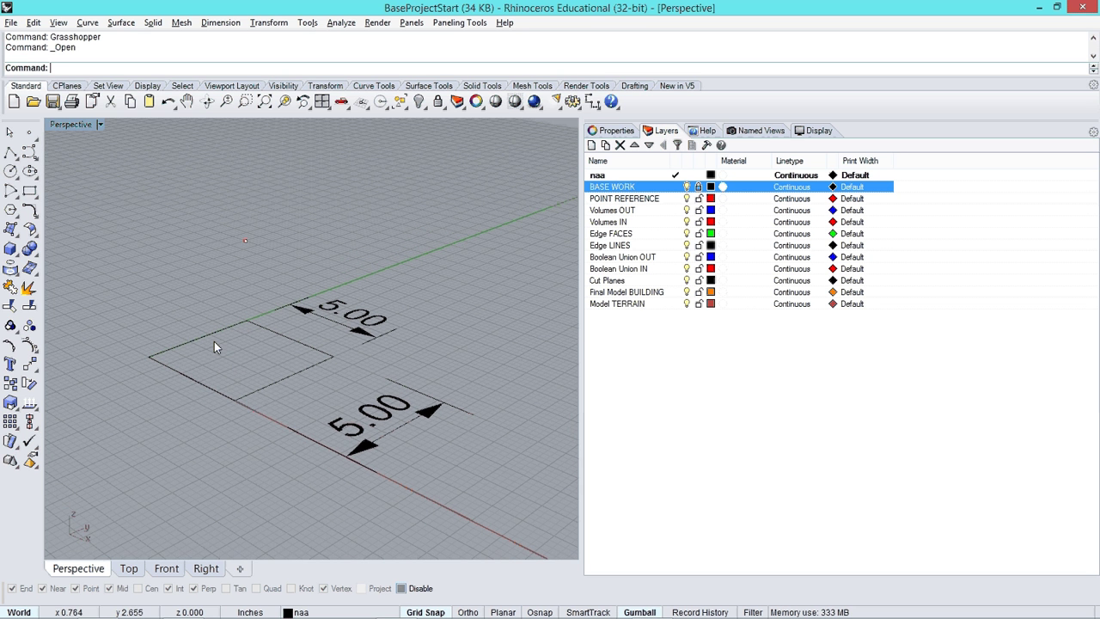
{"action": "right_click_drag", "start_coordinate": [214, 341], "coordinate": [222, 345]}
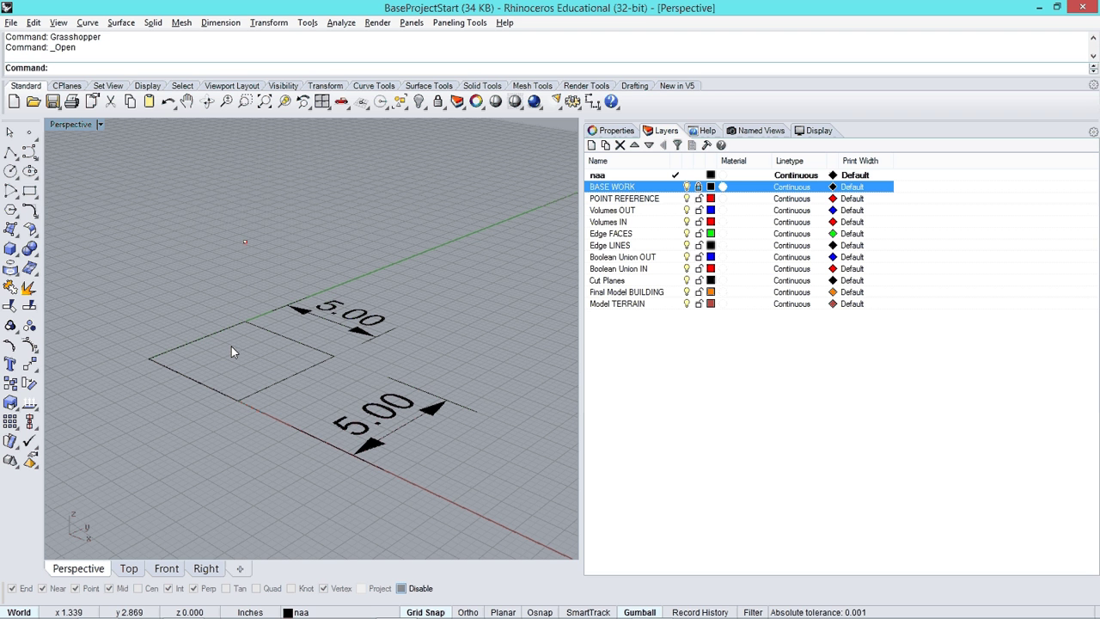
Identify the red point on the POINT REFERENCE layer by selecting it and toggling the layer's visibility, and leave it deselected
{"action": "left_click", "coordinate": [245, 241]}
{"action": "left_click_drag", "start_coordinate": [209, 229], "coordinate": [318, 298]}
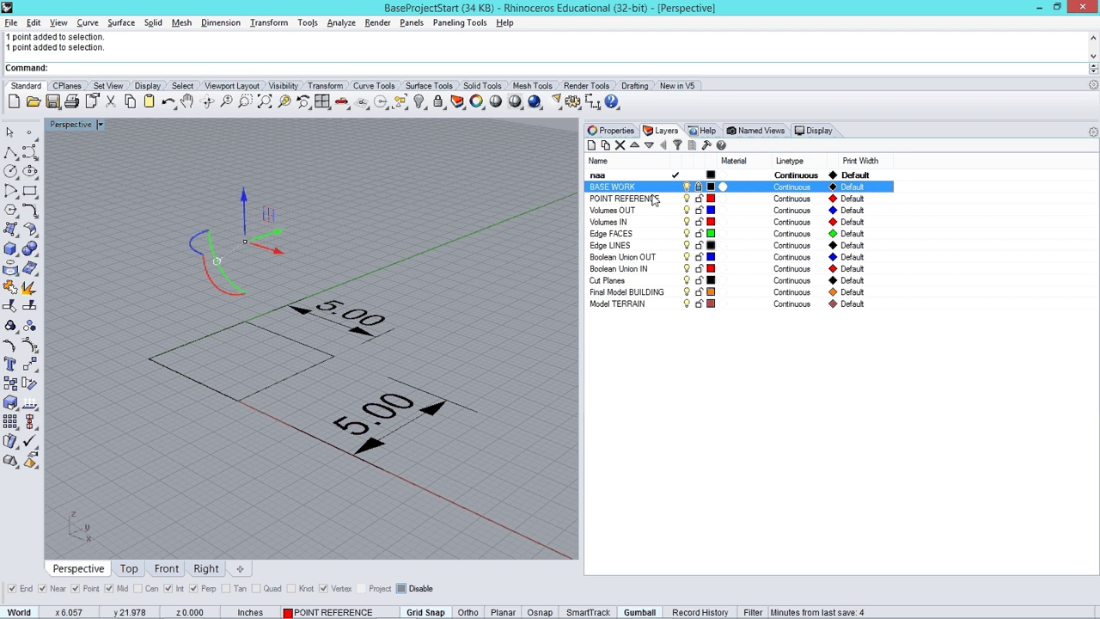
{"action": "left_click", "coordinate": [690, 200]}
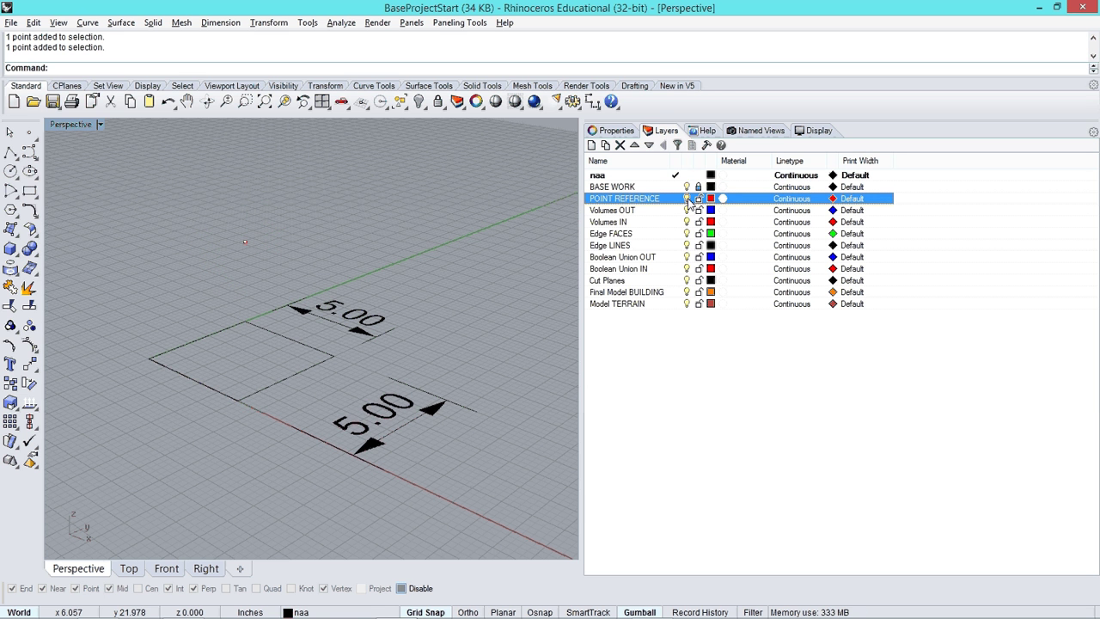
{"action": "left_click_drag", "start_coordinate": [303, 225], "coordinate": [226, 262]}
{"action": "right_click_drag", "start_coordinate": [266, 262], "coordinate": [288, 285]}
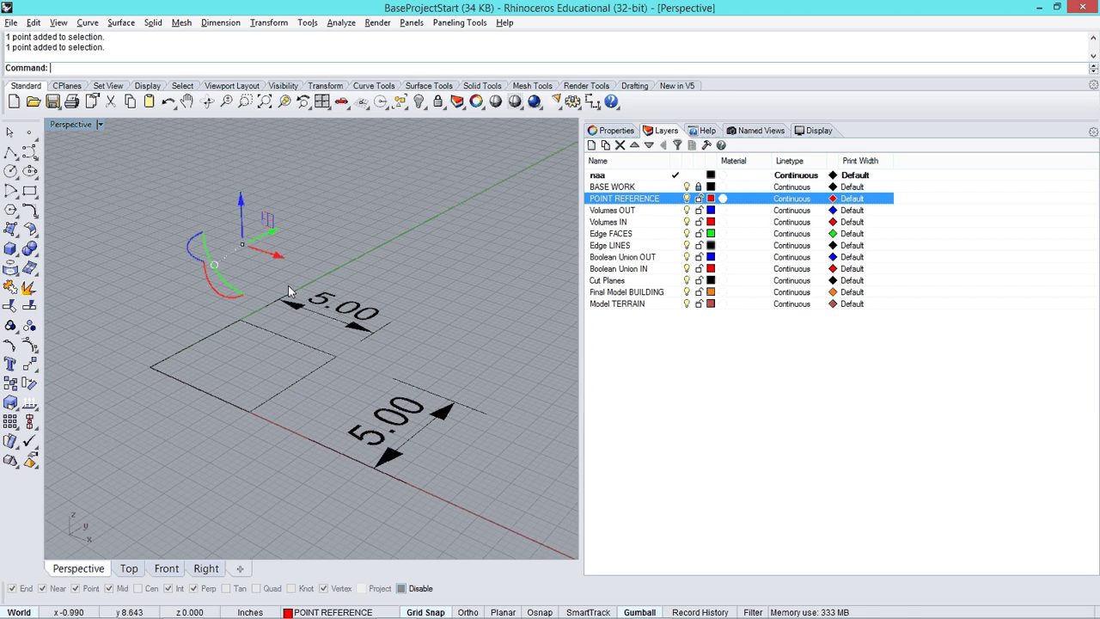
{"action": "left_click", "coordinate": [287, 285]}
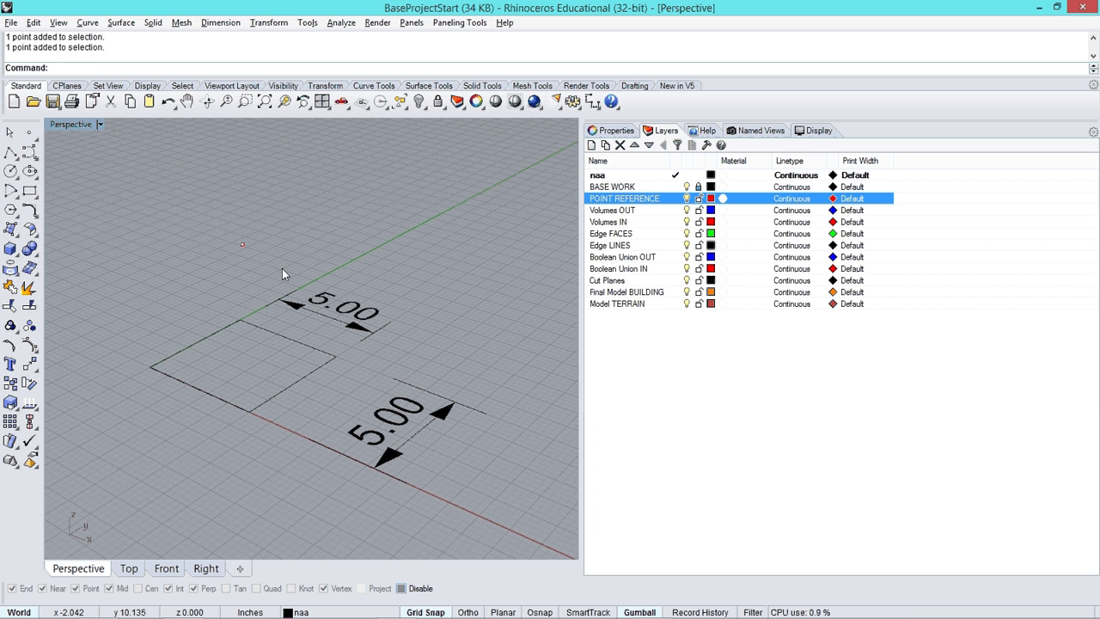
{"action": "left_click_drag", "start_coordinate": [223, 236], "coordinate": [275, 264]}
{"action": "left_click", "coordinate": [342, 290]}
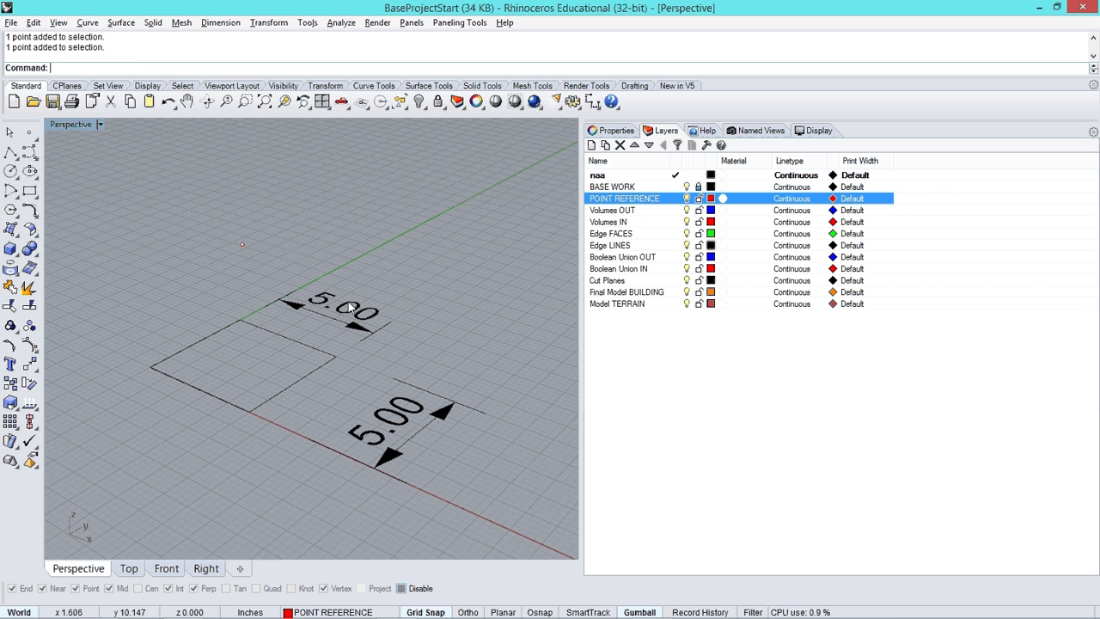
{"action": "right_click_drag", "start_coordinate": [345, 290], "coordinate": [337, 294]}
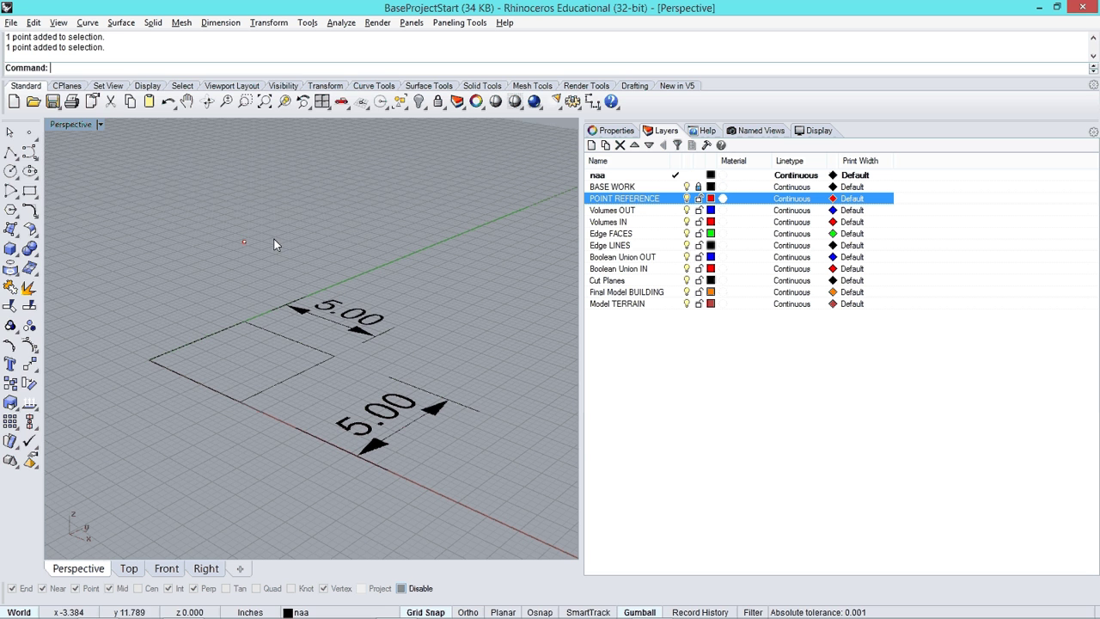
Save the model under a new name in the FINALPROJECT folder, adding the author's first name to BaseProjectStart
{"action": "left_click", "coordinate": [11, 22]}
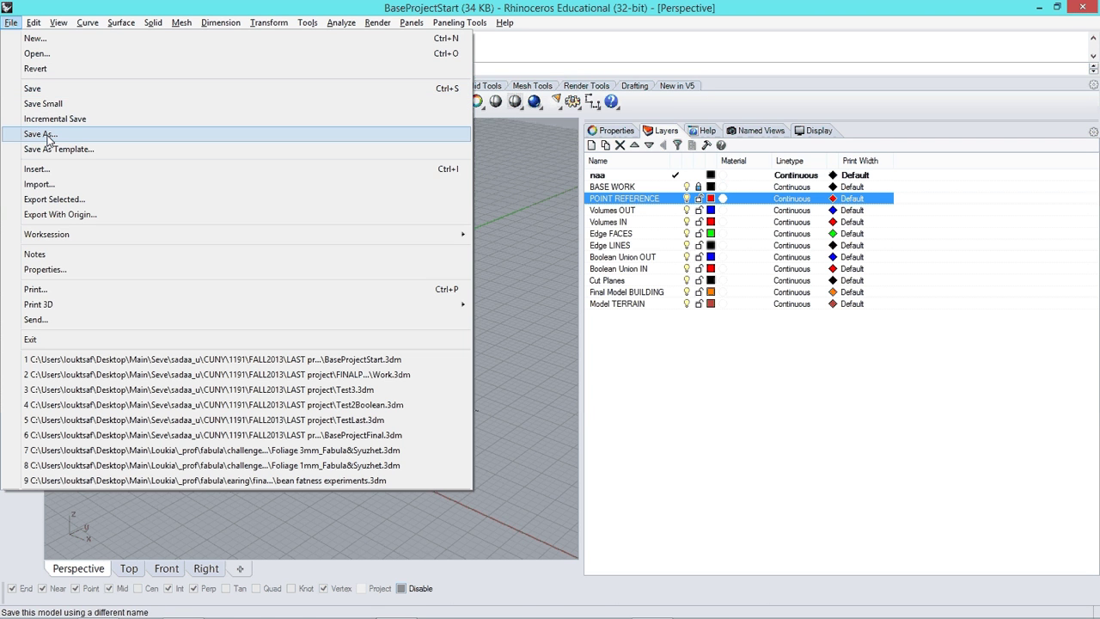
{"action": "left_click", "coordinate": [48, 135]}
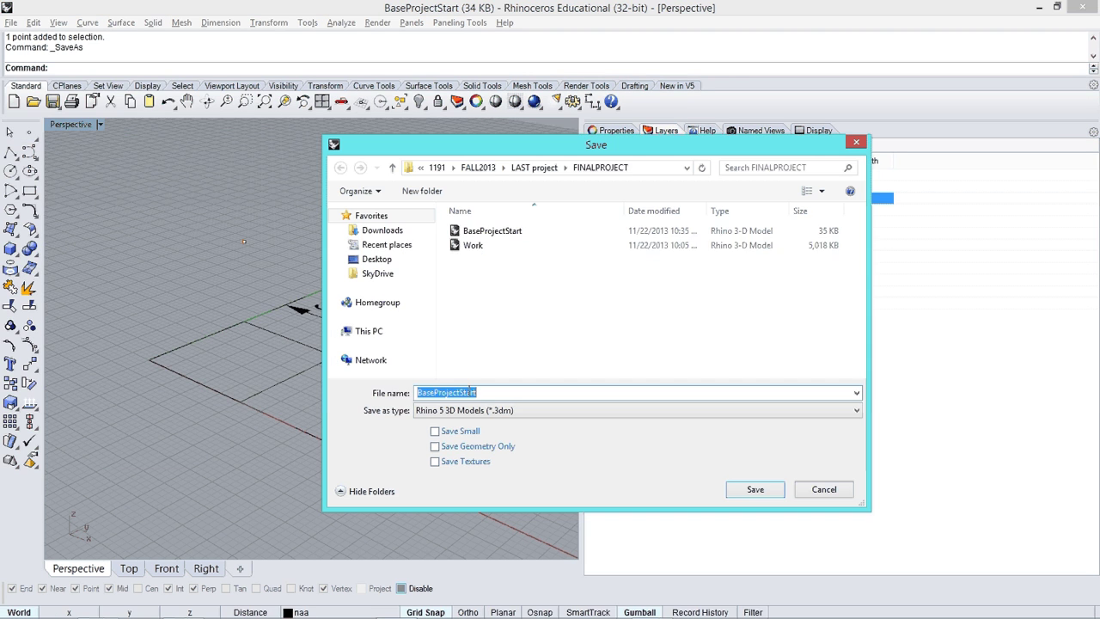
{"action": "left_click", "coordinate": [532, 392]}
{"action": "type", "text": "Severing"}
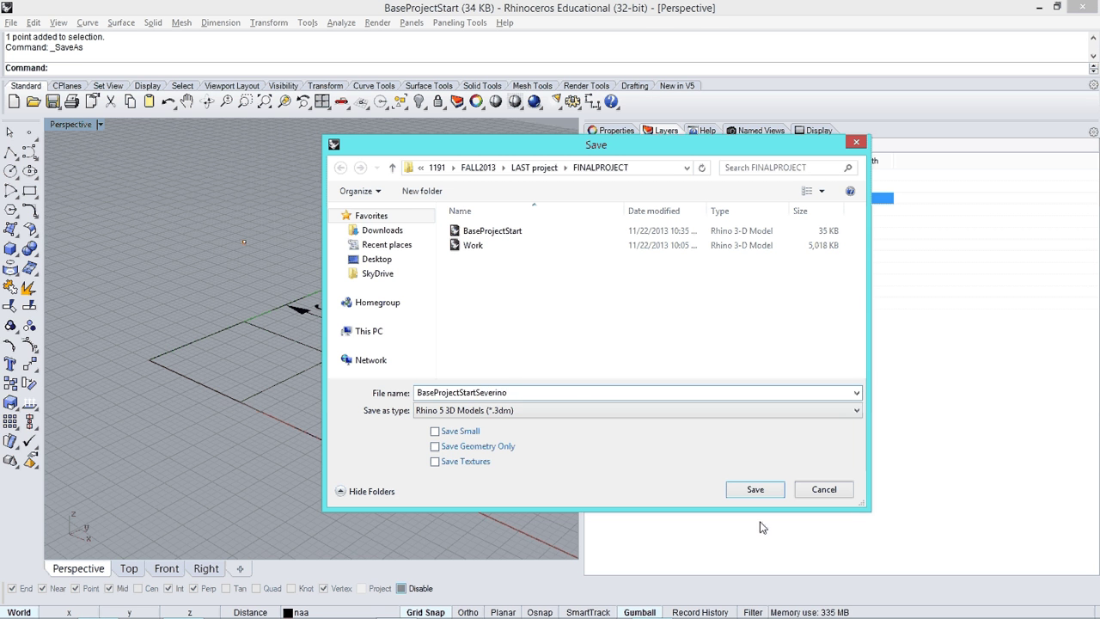
{"action": "left_click", "coordinate": [756, 489]}
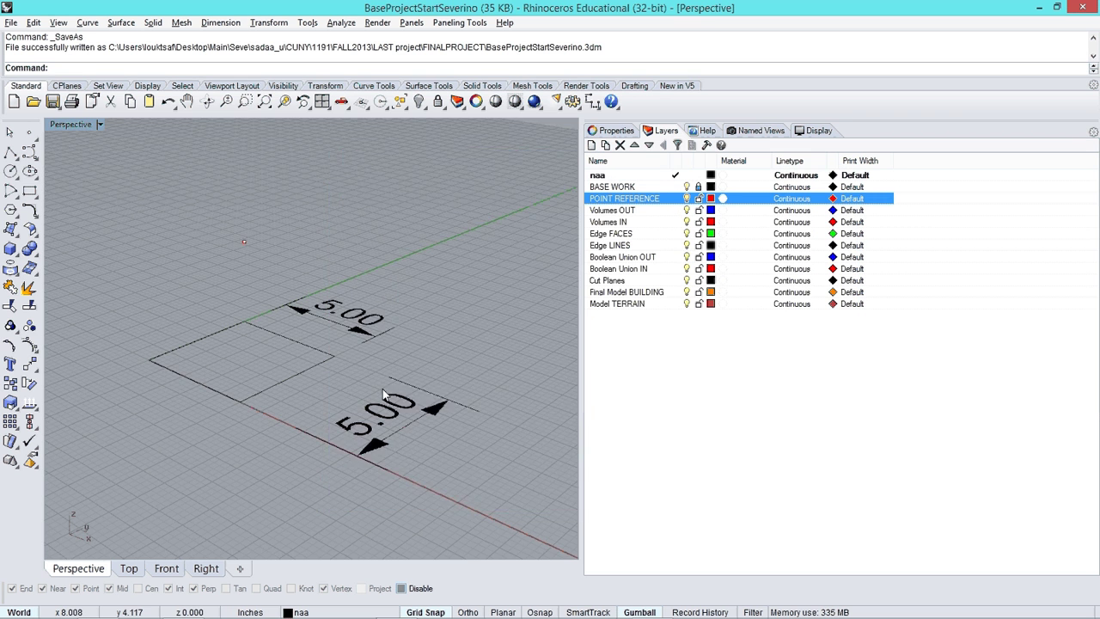
Launch Grasshopper and enlarge its window upward beside the Perspective viewport
{"action": "right_click_drag", "start_coordinate": [382, 388], "coordinate": [424, 372]}
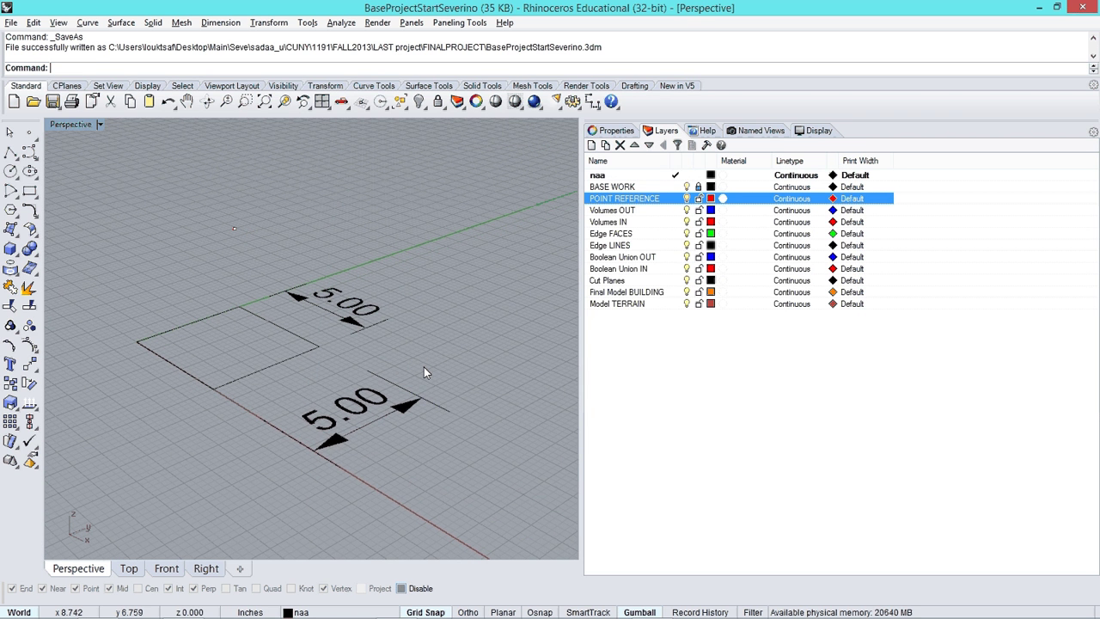
{"action": "type", "text": "Grasshopper"}
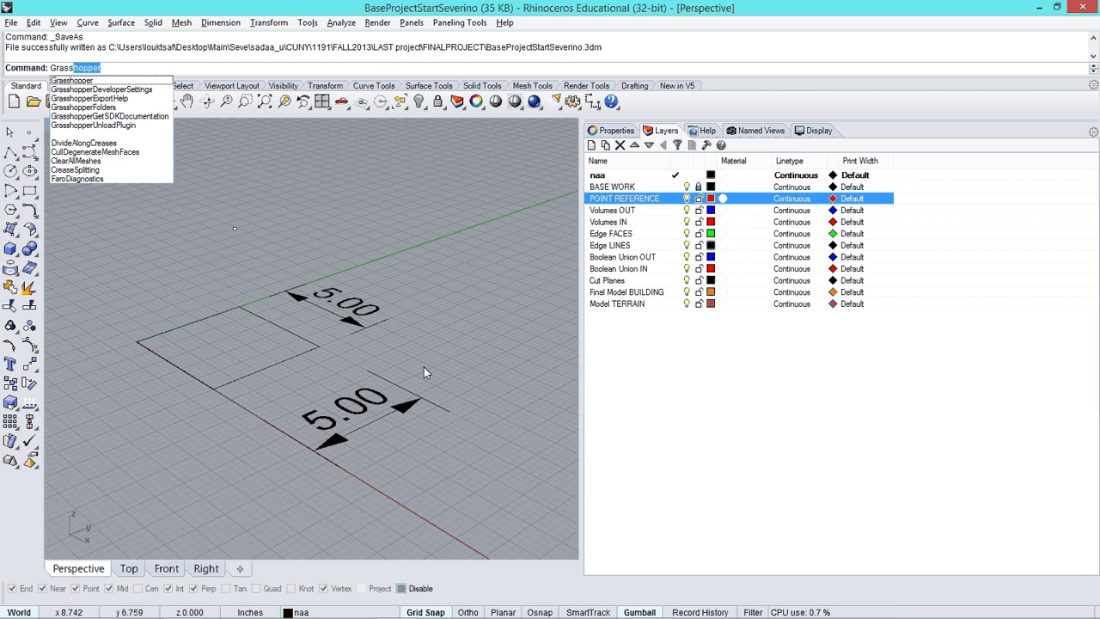
{"action": "key", "text": "Return"}
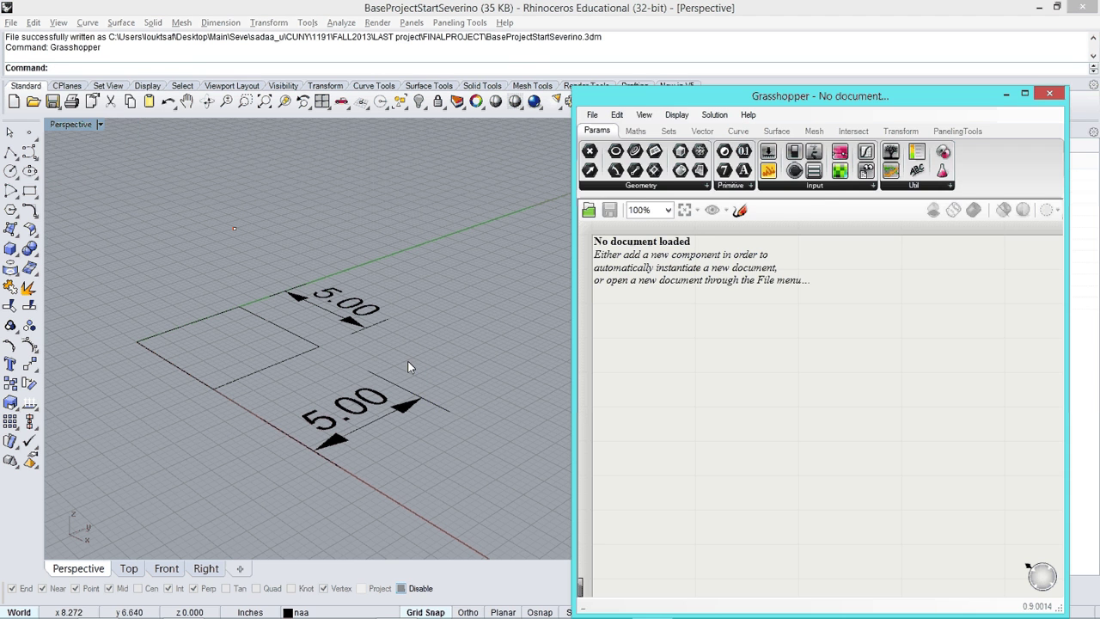
{"action": "left_click_drag", "start_coordinate": [756, 99], "coordinate": [759, 46]}
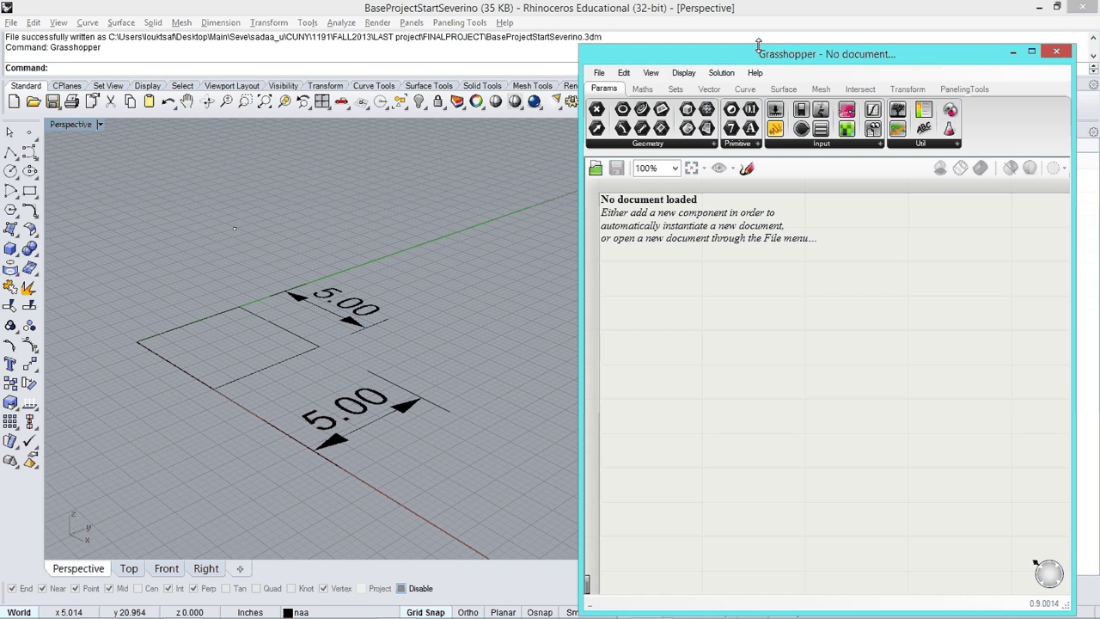
{"action": "mouse_move", "coordinate": [329, 307]}
{"action": "right_mouse_down"}
{"action": "mouse_move", "coordinate": [289, 315]}
{"action": "mouse_move", "coordinate": [336, 318]}
{"action": "right_mouse_up"}
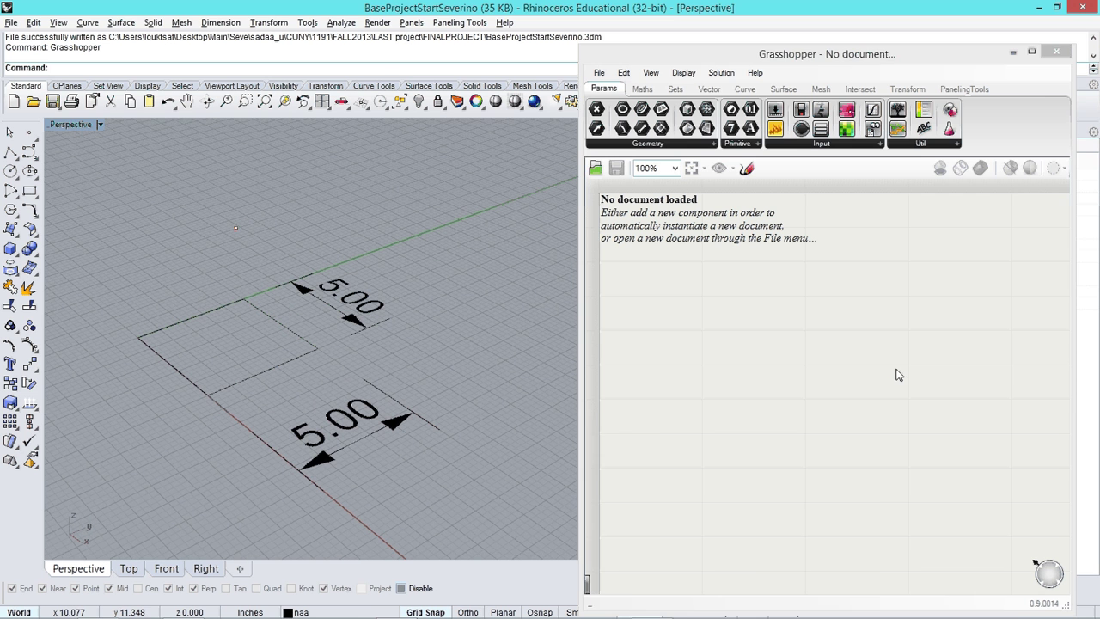
{"action": "right_click_drag", "start_coordinate": [895, 368], "coordinate": [865, 370]}
{"action": "right_click_drag", "start_coordinate": [811, 346], "coordinate": [807, 338]}
{"action": "scroll", "coordinate": [807, 338], "scroll_direction": "down", "scroll_amount": 2}
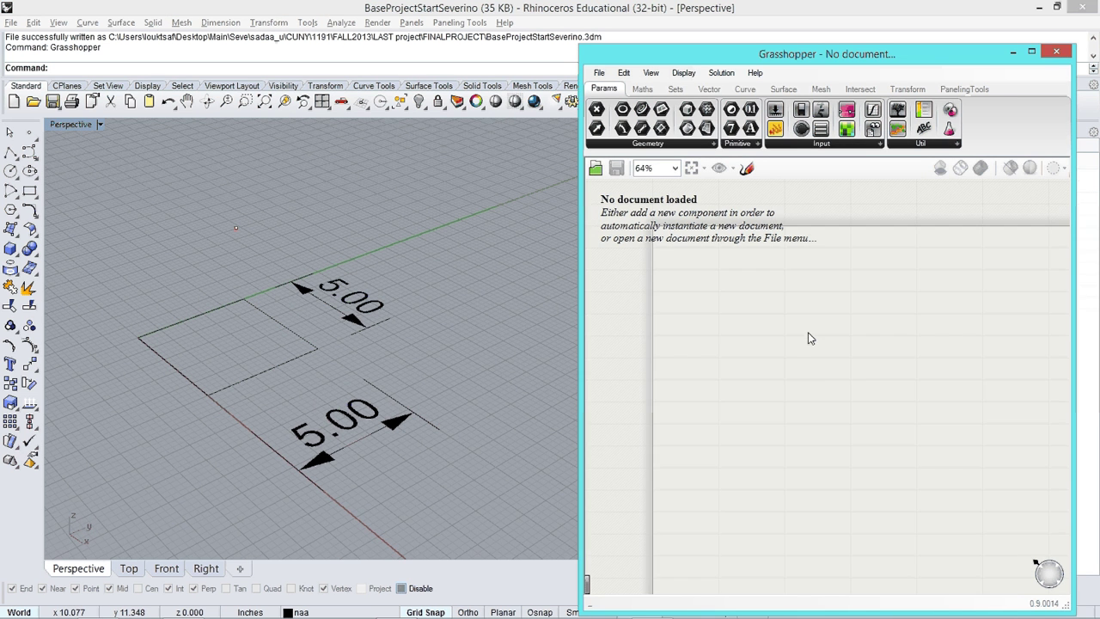
{"action": "right_click_drag", "start_coordinate": [837, 384], "coordinate": [866, 400]}
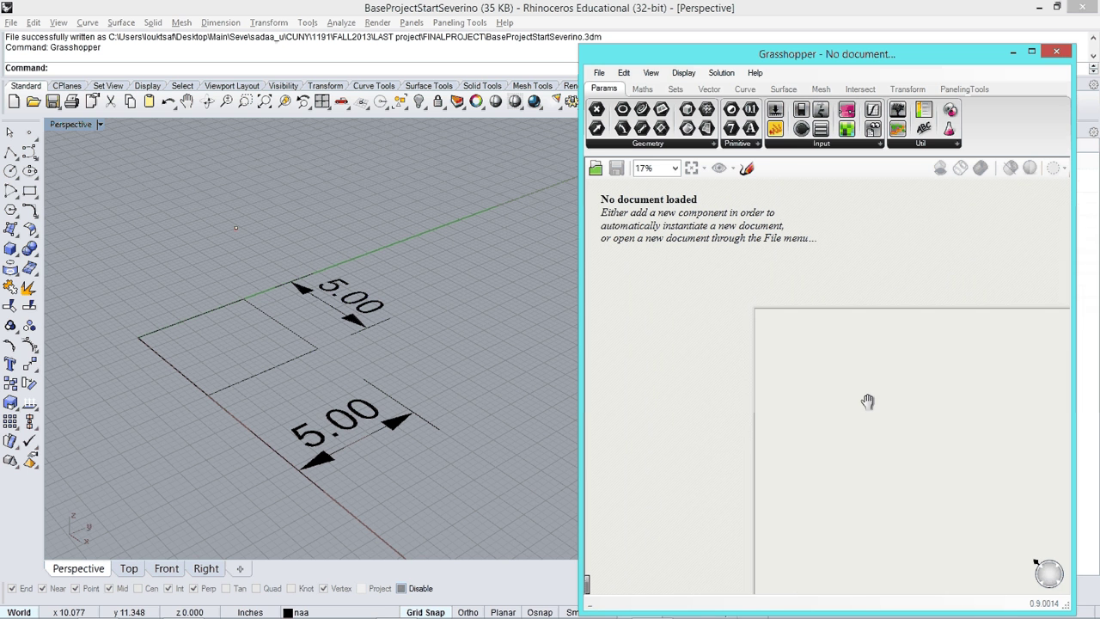
{"action": "scroll", "coordinate": [768, 349], "scroll_direction": "up", "scroll_amount": 2}
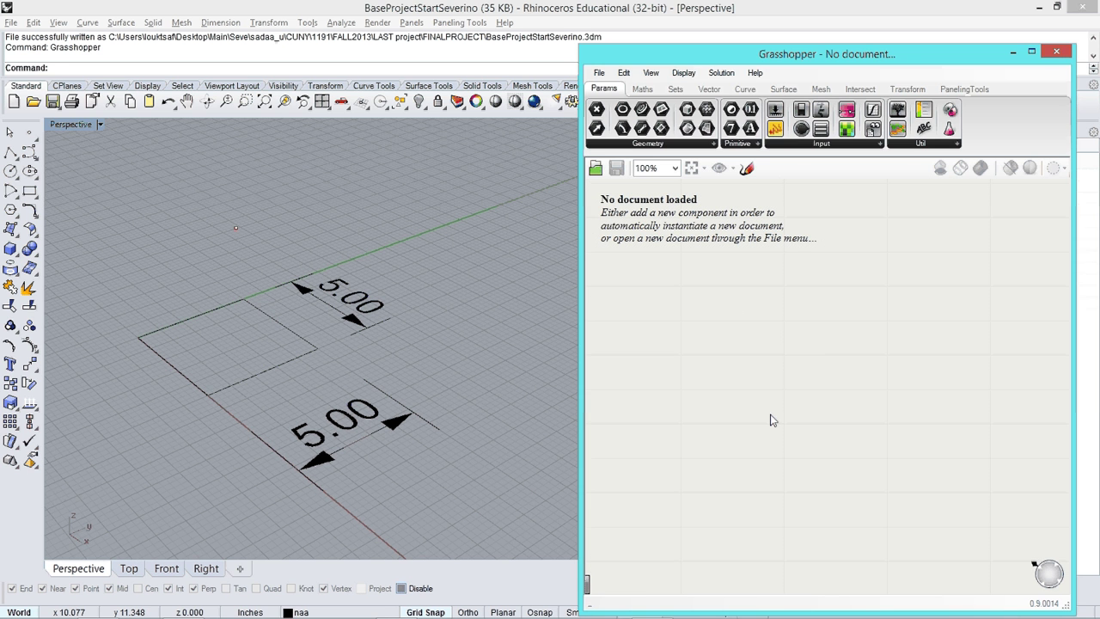
{"action": "double_click", "coordinate": [758, 385]}
{"action": "type", "text": "isogt"}
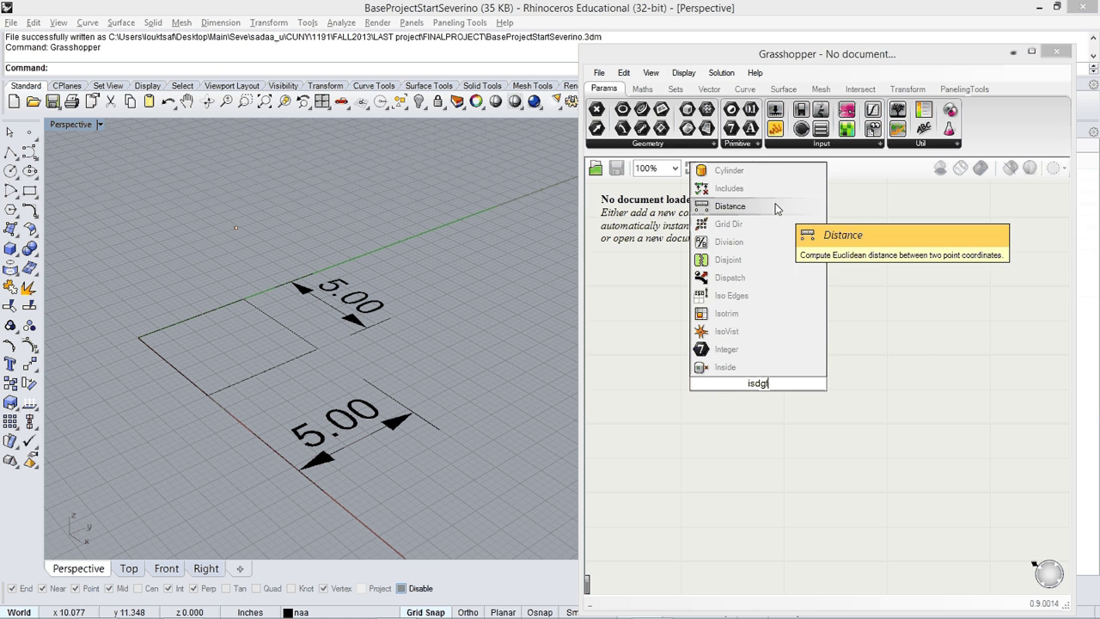
{"action": "left_click", "coordinate": [878, 301]}
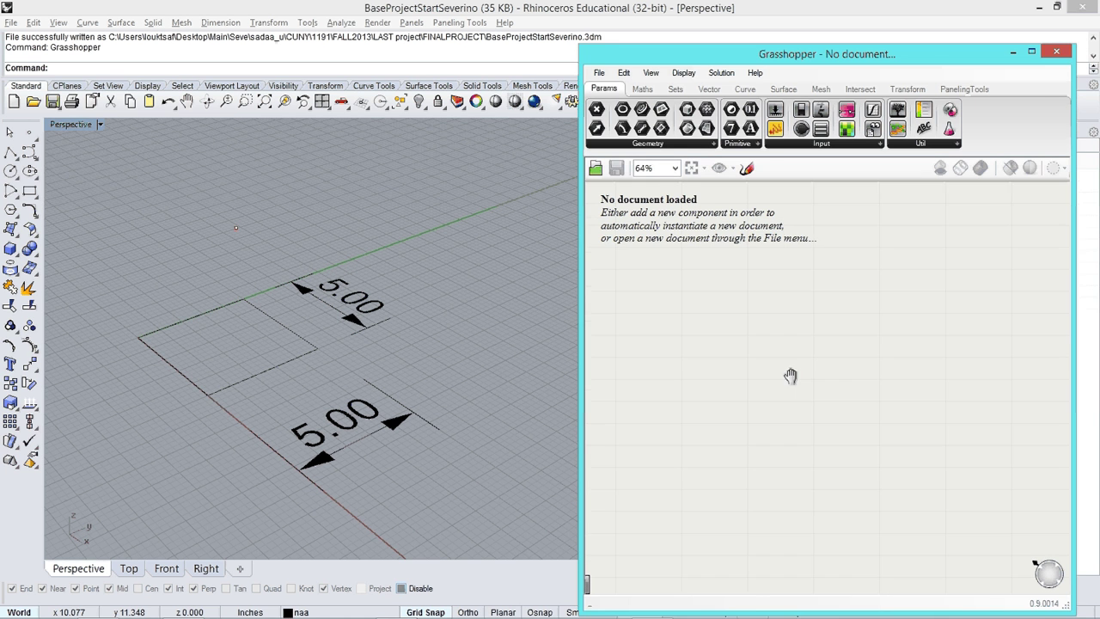
{"action": "scroll", "coordinate": [790, 376], "scroll_direction": "down", "scroll_amount": 2}
{"action": "right_click_drag", "start_coordinate": [860, 422], "coordinate": [838, 398]}
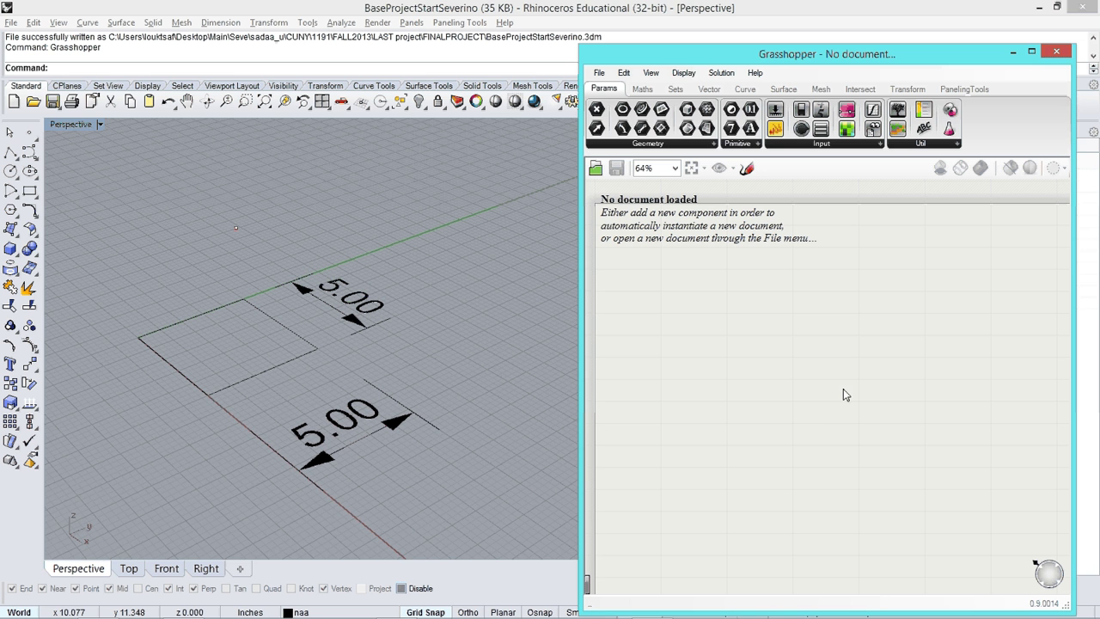
{"action": "right_click_drag", "start_coordinate": [408, 380], "coordinate": [463, 380]}
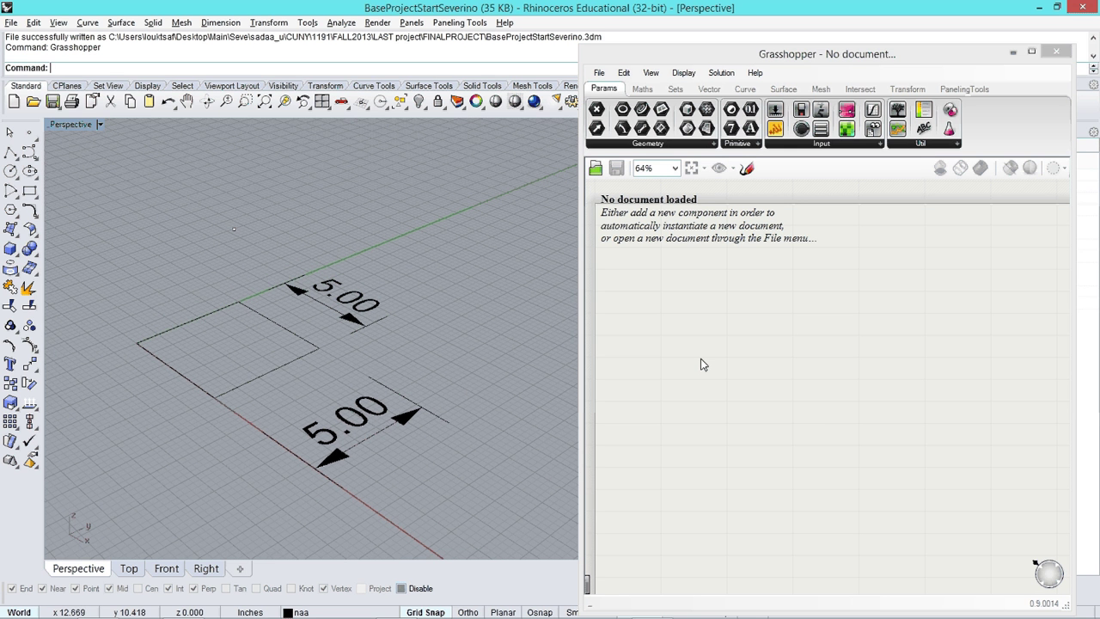
{"action": "left_click", "coordinate": [763, 391]}
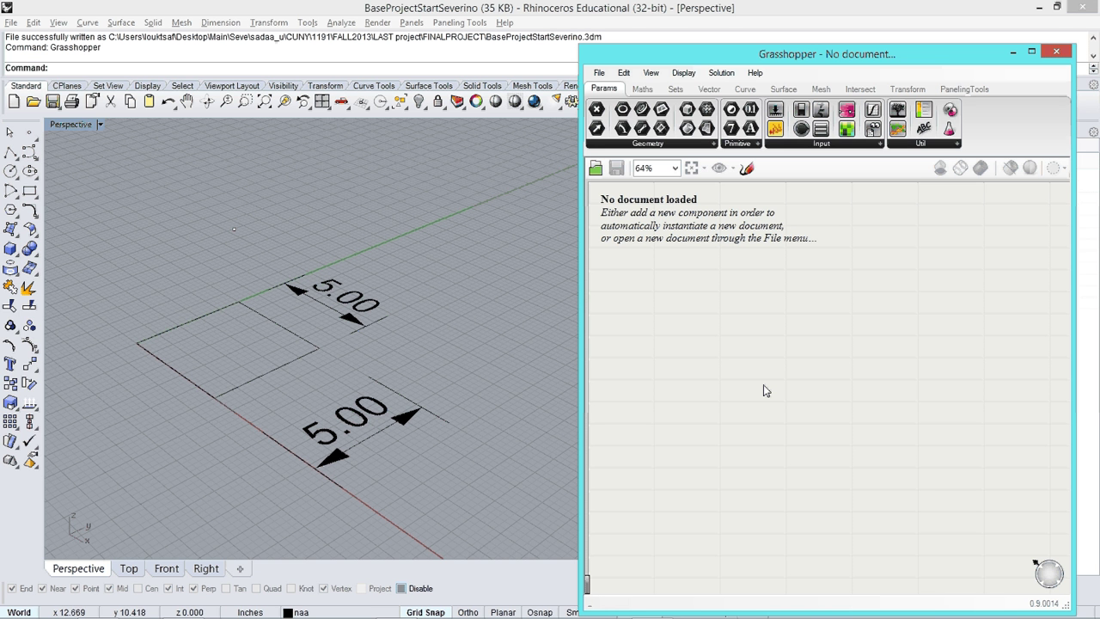
{"action": "left_click", "coordinate": [299, 344]}
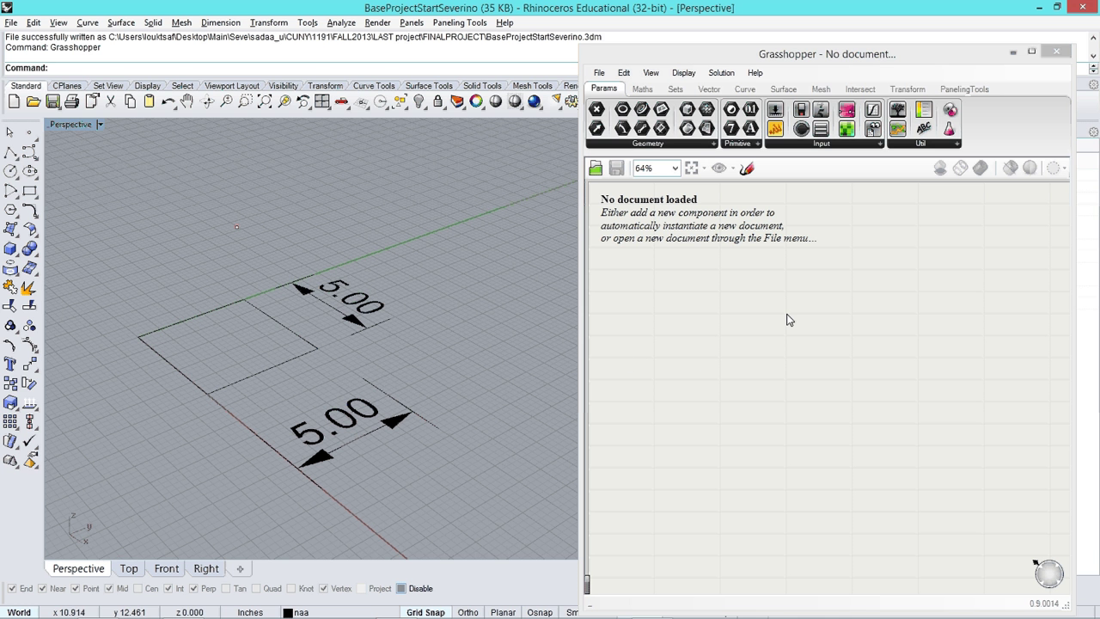
{"action": "mouse_move", "coordinate": [747, 334]}
{"action": "right_mouse_down"}
{"action": "mouse_move", "coordinate": [763, 312]}
{"action": "mouse_move", "coordinate": [756, 337]}
{"action": "right_mouse_up"}
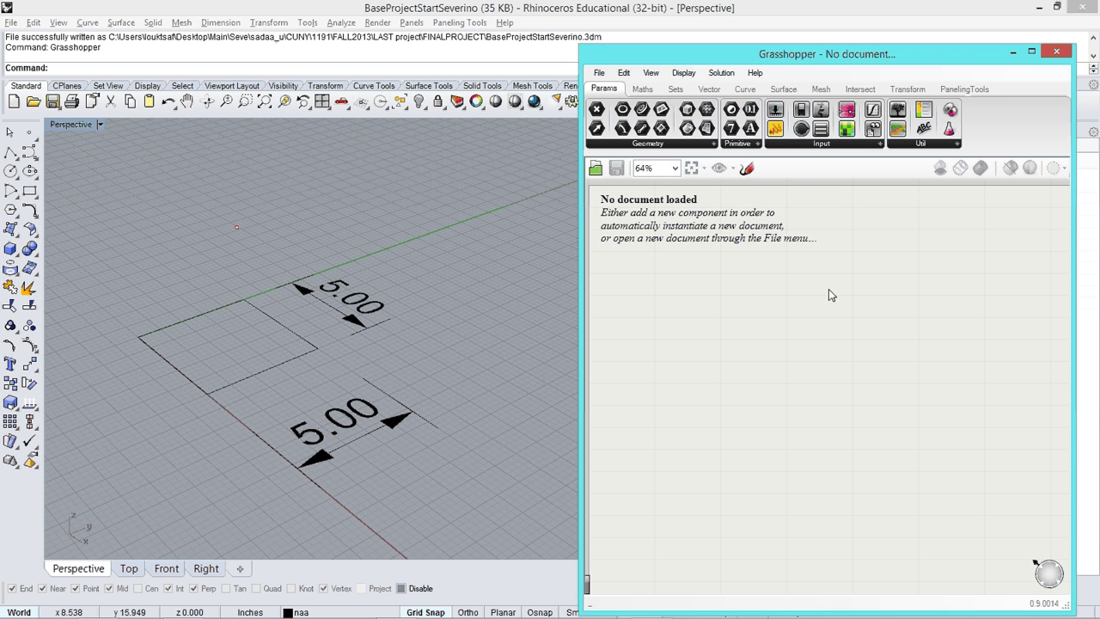
{"action": "right_click_drag", "start_coordinate": [795, 314], "coordinate": [807, 384]}
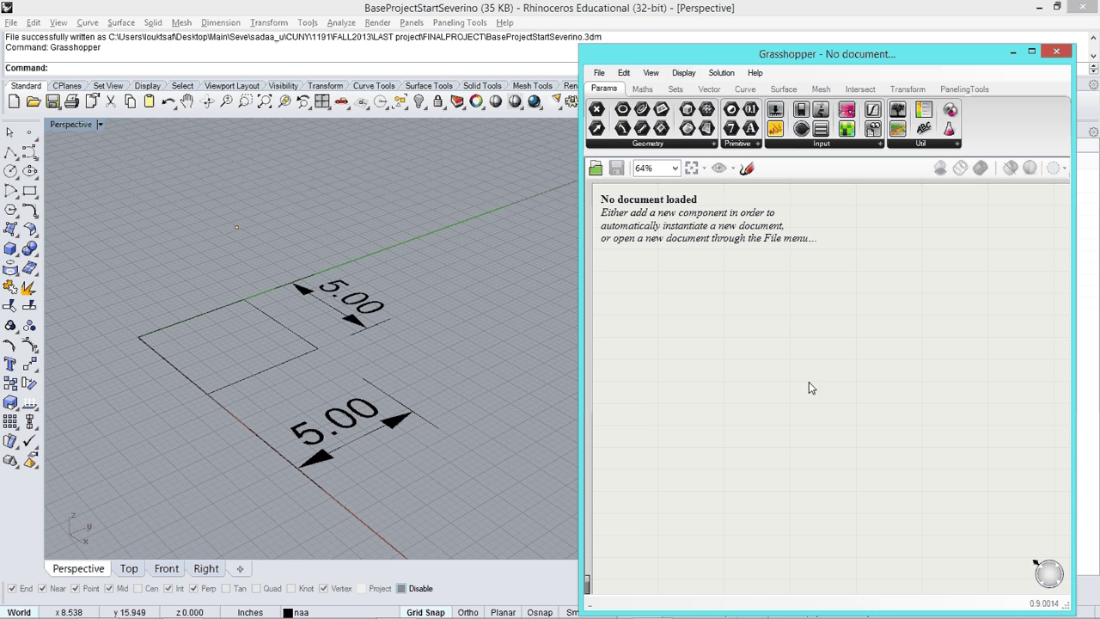
Open the A_ModuleCreation definition from the FINALPROJECT folder in Grasshopper
{"action": "left_click", "coordinate": [600, 73]}
{"action": "left_click", "coordinate": [651, 107]}
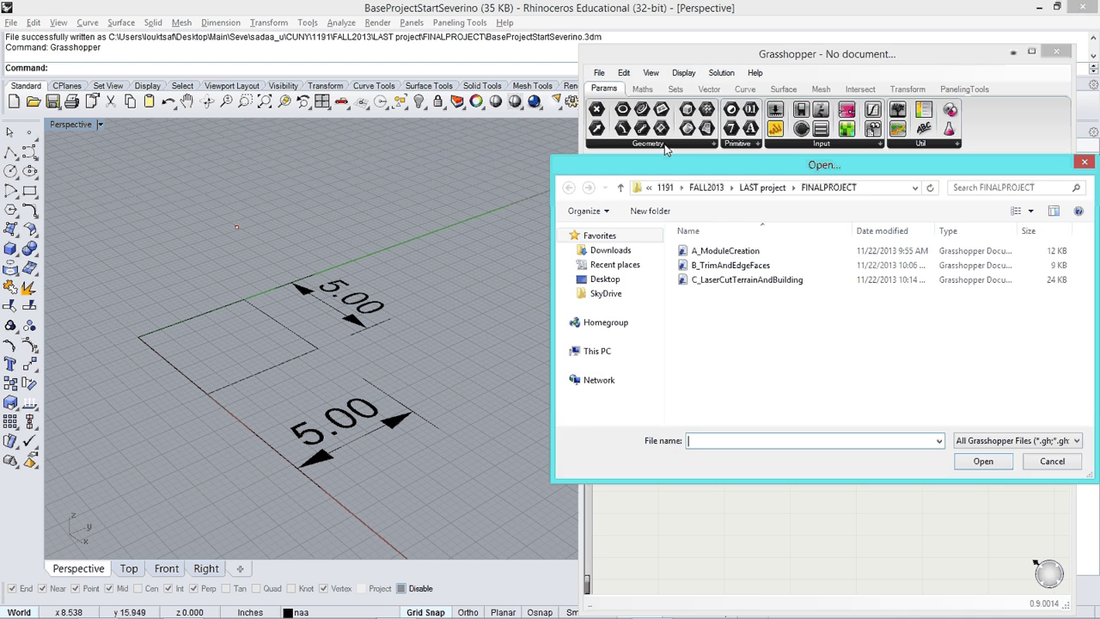
{"action": "left_click_drag", "start_coordinate": [733, 166], "coordinate": [696, 131]}
{"action": "left_click", "coordinate": [669, 215]}
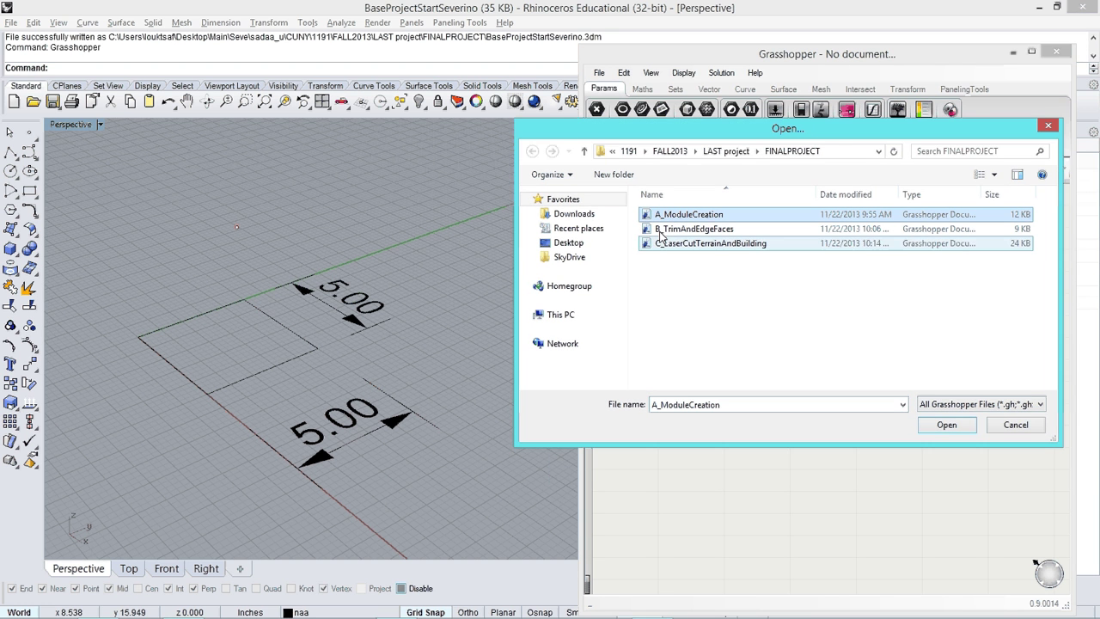
{"action": "left_click", "coordinate": [945, 426]}
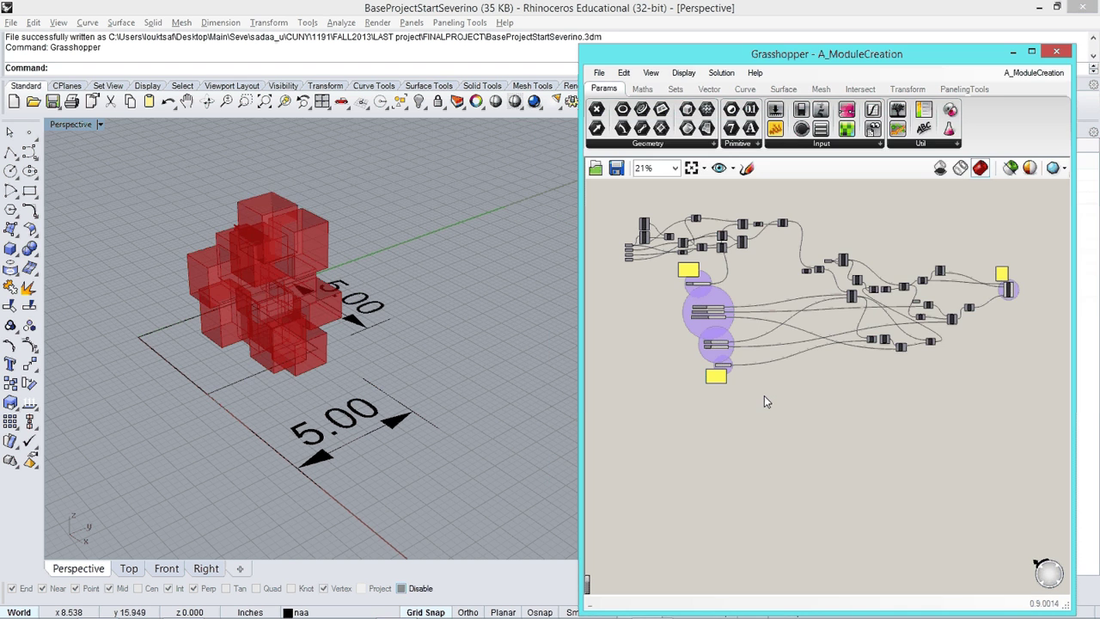
Select the red reference point beside the boxes in the Perspective viewport and move it slightly along the Y axis with the gumball
{"action": "right_click_drag", "start_coordinate": [727, 373], "coordinate": [729, 403]}
{"action": "right_click_drag", "start_coordinate": [244, 336], "coordinate": [351, 318]}
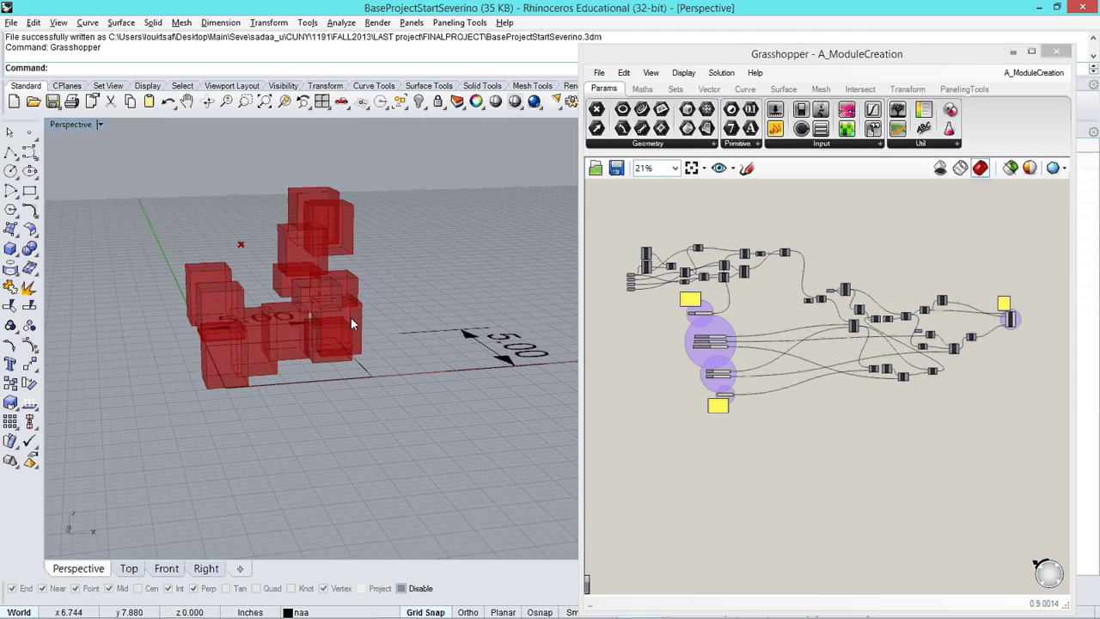
{"action": "scroll", "coordinate": [322, 367], "scroll_direction": "up", "scroll_amount": 3}
{"action": "right_click_drag", "start_coordinate": [322, 366], "coordinate": [332, 404]}
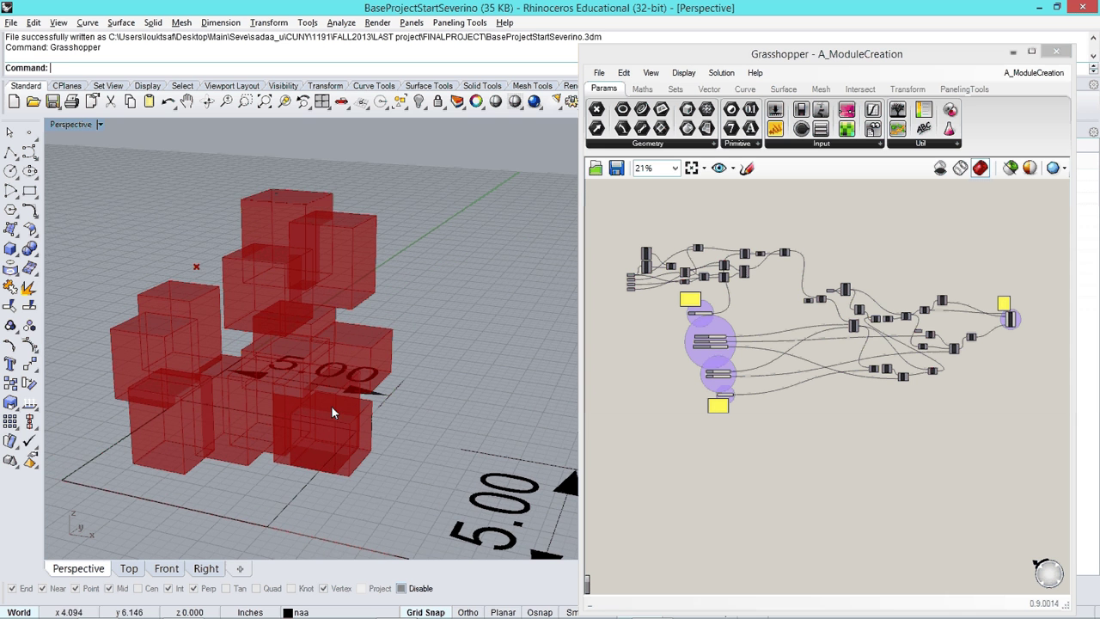
{"action": "left_click", "coordinate": [196, 266]}
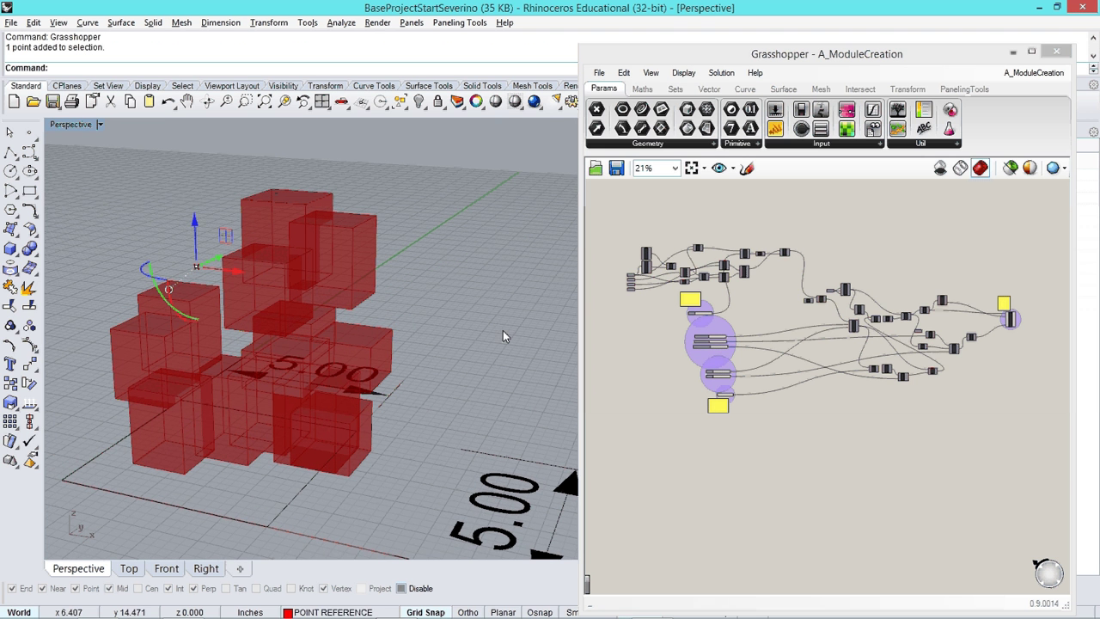
{"action": "left_click", "coordinate": [503, 336]}
{"action": "left_click", "coordinate": [196, 269]}
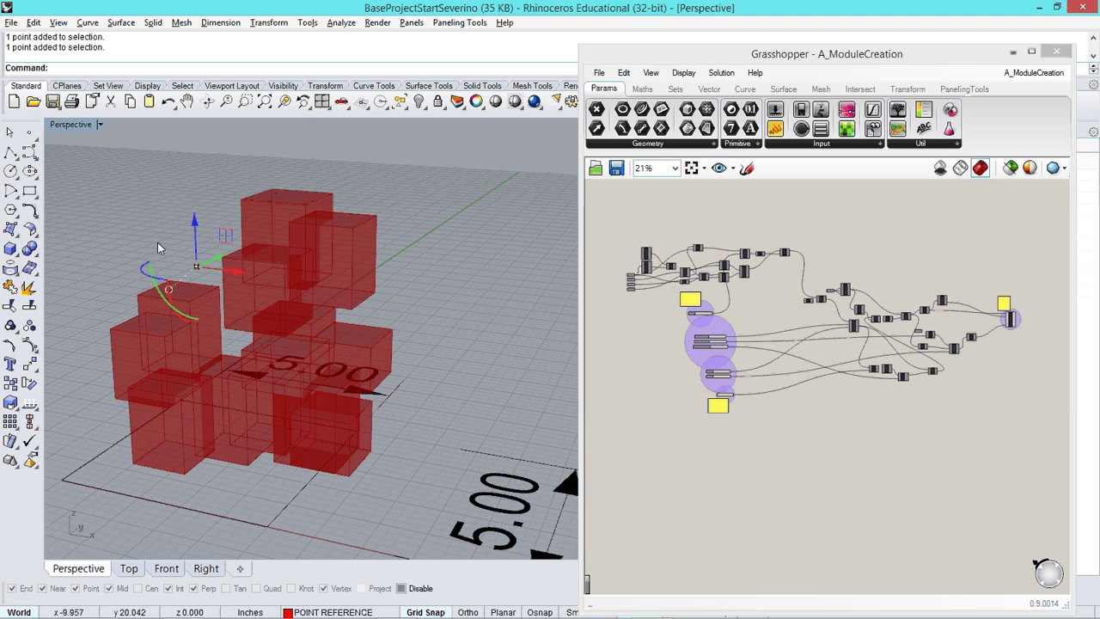
{"action": "right_click_drag", "start_coordinate": [417, 264], "coordinate": [378, 288]}
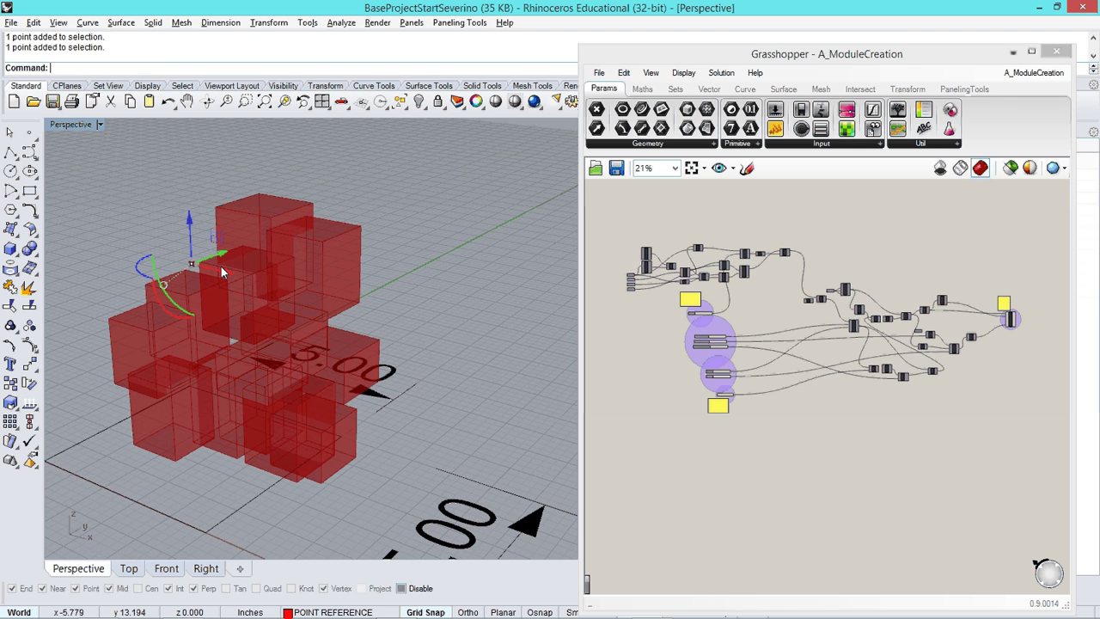
{"action": "left_click_drag", "start_coordinate": [221, 254], "coordinate": [231, 255]}
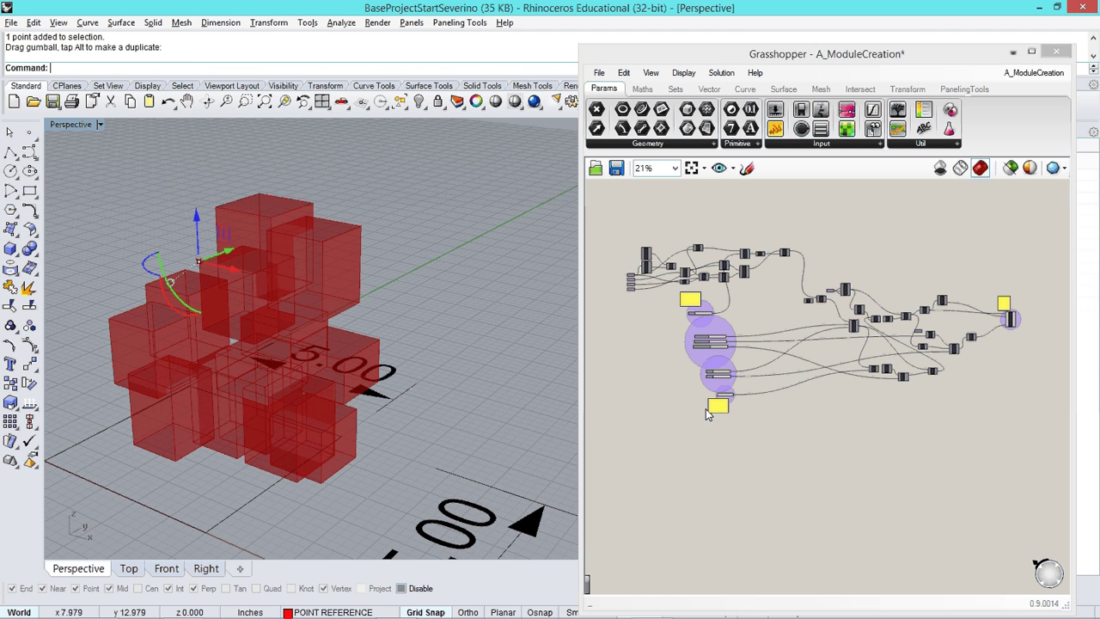
Examine the definition's purple slider groups and the note above the Phases slider
{"action": "left_click", "coordinate": [723, 324]}
{"action": "scroll", "coordinate": [664, 291], "scroll_direction": "up", "scroll_amount": 5}
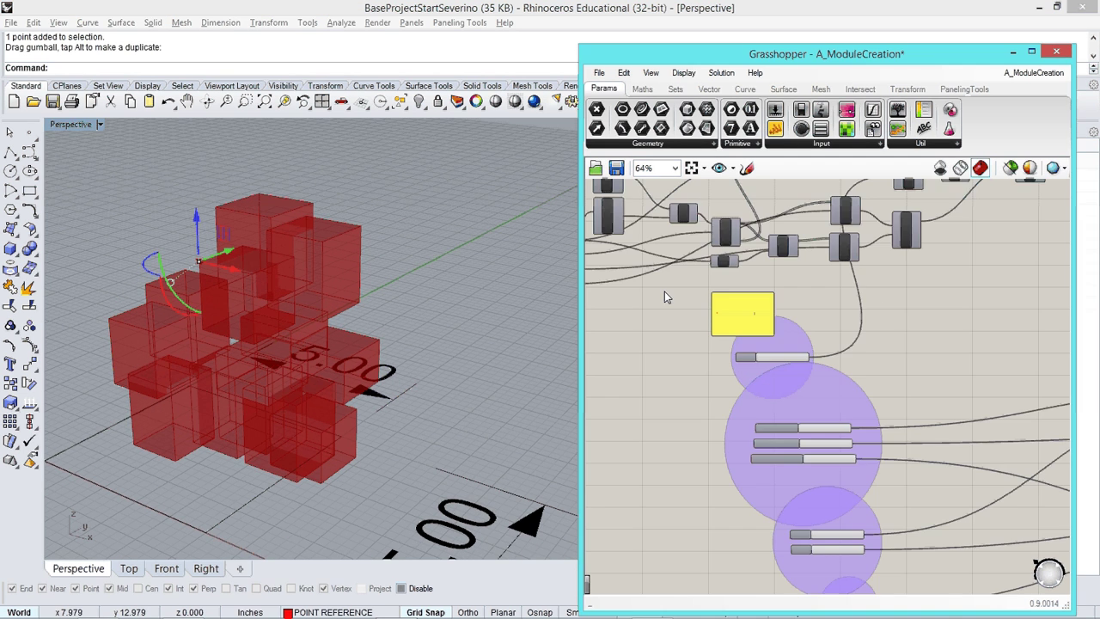
{"action": "scroll", "coordinate": [872, 392], "scroll_direction": "up", "scroll_amount": 3}
{"action": "scroll", "coordinate": [829, 397], "scroll_direction": "down", "scroll_amount": 3}
{"action": "scroll", "coordinate": [870, 447], "scroll_direction": "down", "scroll_amount": 4}
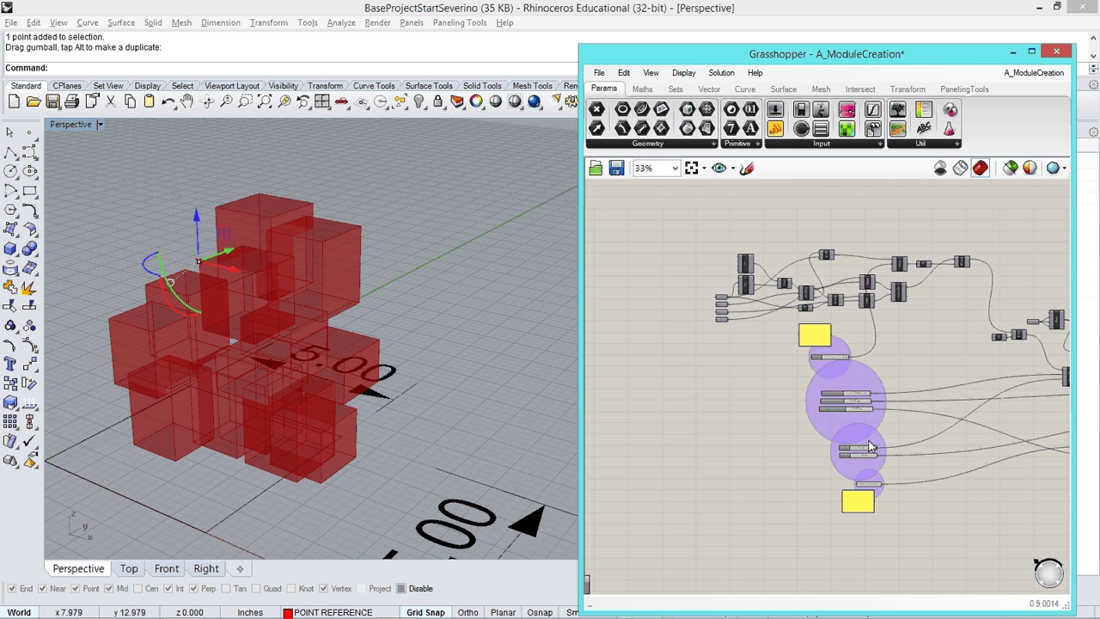
{"action": "scroll", "coordinate": [870, 447], "scroll_direction": "down", "scroll_amount": 3}
{"action": "scroll", "coordinate": [720, 410], "scroll_direction": "up", "scroll_amount": 10}
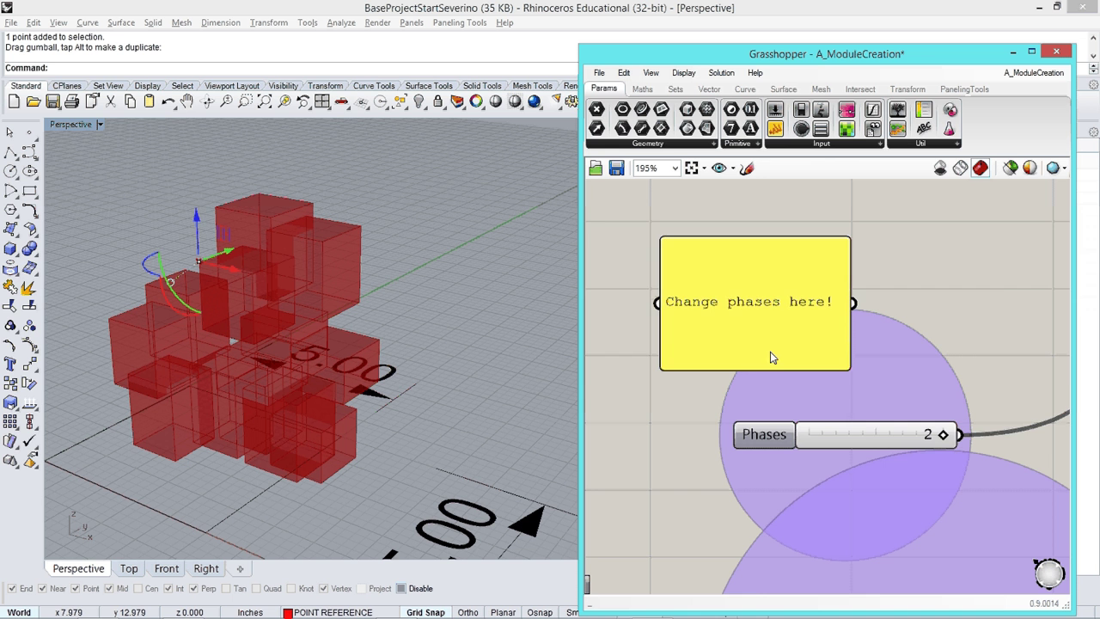
{"action": "scroll", "coordinate": [769, 352], "scroll_direction": "down", "scroll_amount": 2}
{"action": "scroll", "coordinate": [791, 355], "scroll_direction": "down", "scroll_amount": 2}
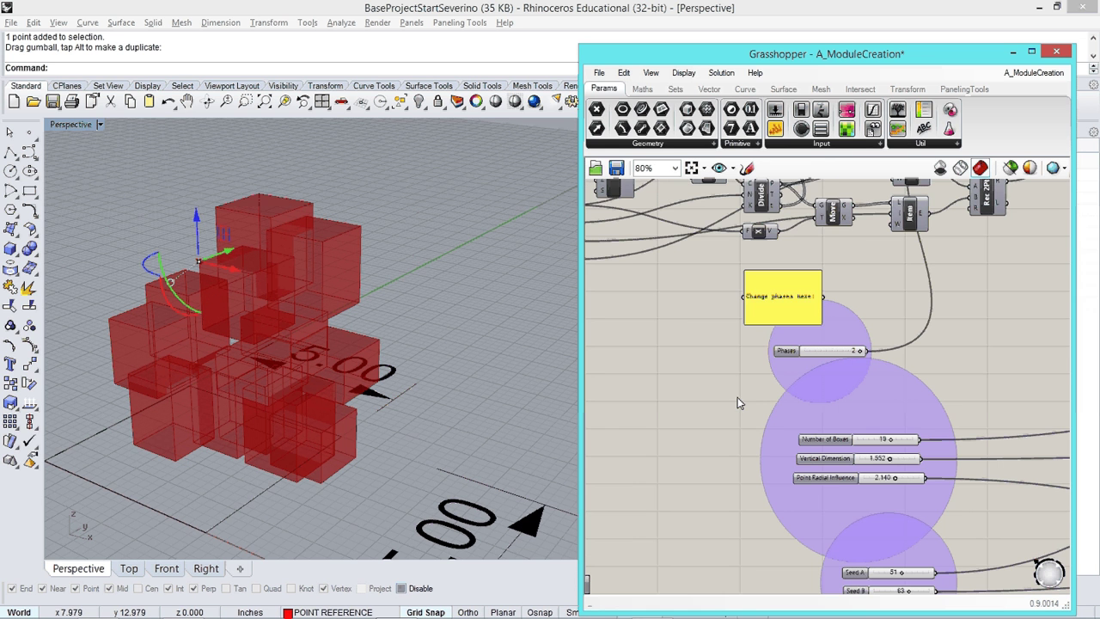
{"action": "scroll", "coordinate": [744, 434], "scroll_direction": "down", "scroll_amount": 1}
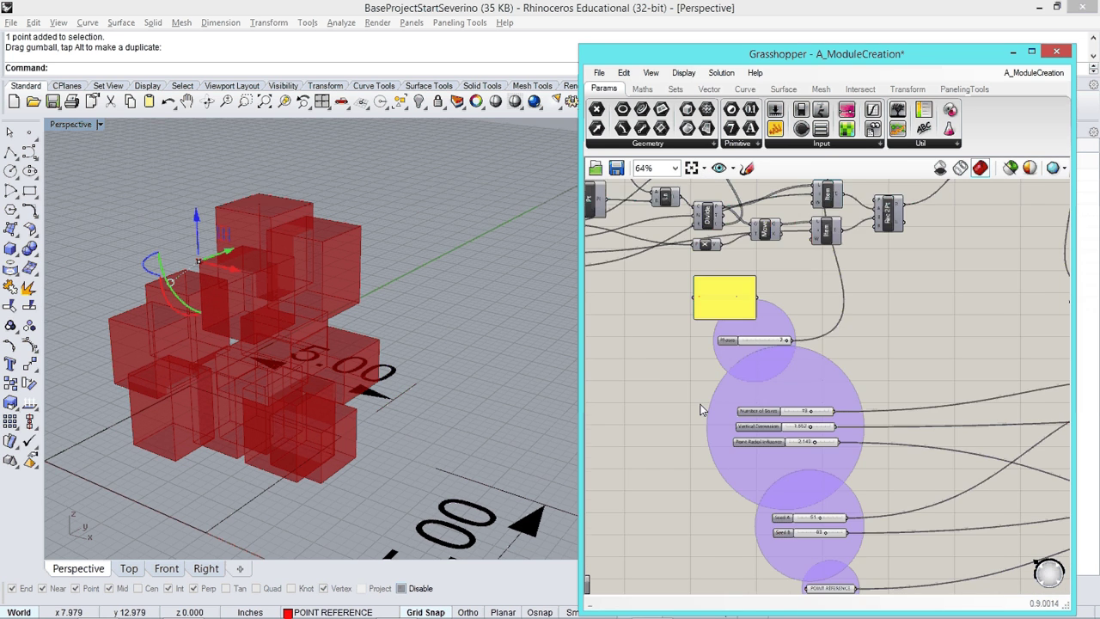
{"action": "scroll", "coordinate": [722, 419], "scroll_direction": "down", "scroll_amount": 2}
{"action": "right_click_drag", "start_coordinate": [769, 314], "coordinate": [722, 273]}
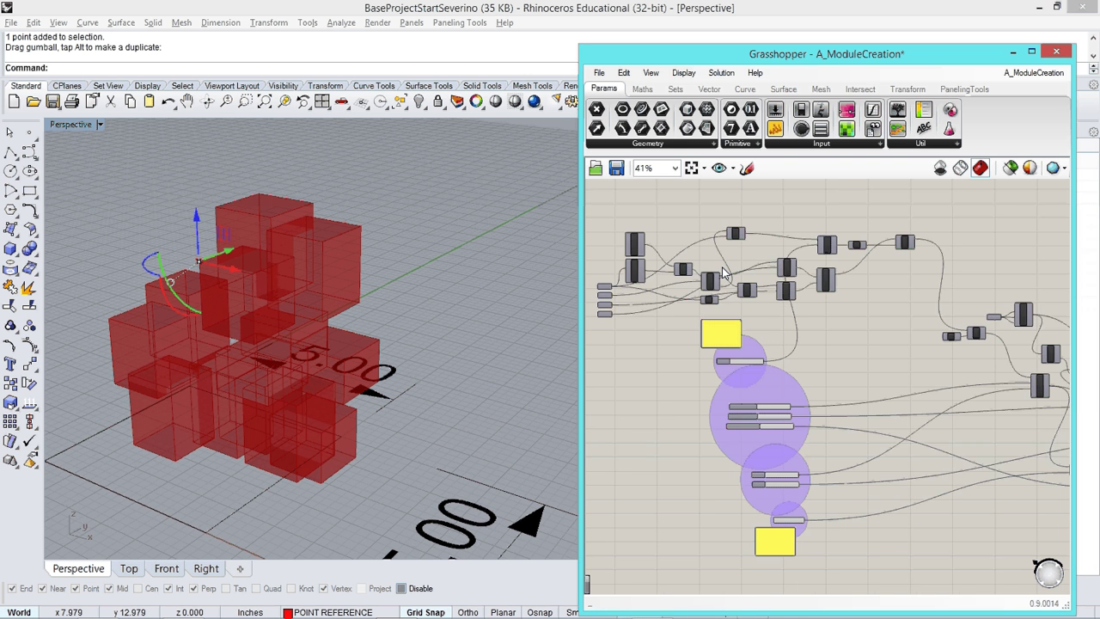
Follow the definition through to the final Scale NU component and check its geometry in the viewport by selecting and deselecting it
{"action": "scroll", "coordinate": [722, 273], "scroll_direction": "up", "scroll_amount": 4}
{"action": "scroll", "coordinate": [855, 360], "scroll_direction": "down", "scroll_amount": 2}
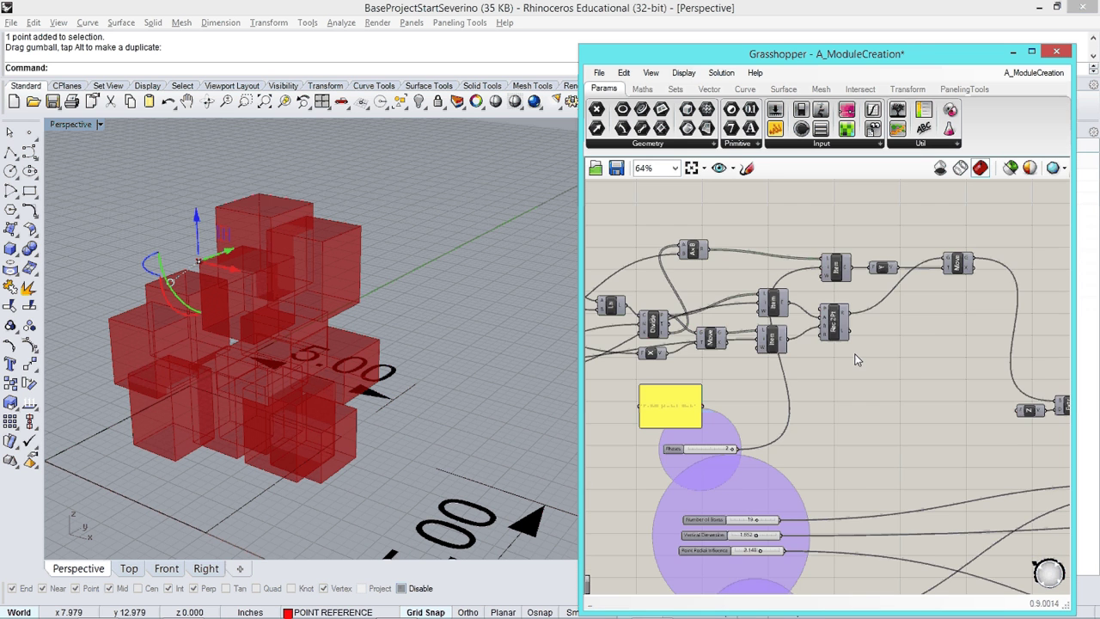
{"action": "right_click_drag", "start_coordinate": [855, 359], "coordinate": [879, 306]}
{"action": "scroll", "coordinate": [832, 407], "scroll_direction": "up", "scroll_amount": 1}
{"action": "scroll", "coordinate": [832, 406], "scroll_direction": "down", "scroll_amount": 2}
{"action": "right_click_drag", "start_coordinate": [1012, 469], "coordinate": [687, 416]}
{"action": "scroll", "coordinate": [907, 340], "scroll_direction": "up", "scroll_amount": 3}
{"action": "left_click", "coordinate": [908, 339]}
{"action": "left_click", "coordinate": [900, 442]}
{"action": "mouse_move", "coordinate": [428, 396]}
{"action": "right_mouse_down"}
{"action": "mouse_move", "coordinate": [398, 332]}
{"action": "mouse_move", "coordinate": [428, 395]}
{"action": "right_mouse_up"}
{"action": "left_click", "coordinate": [908, 353]}
{"action": "left_click", "coordinate": [908, 353]}
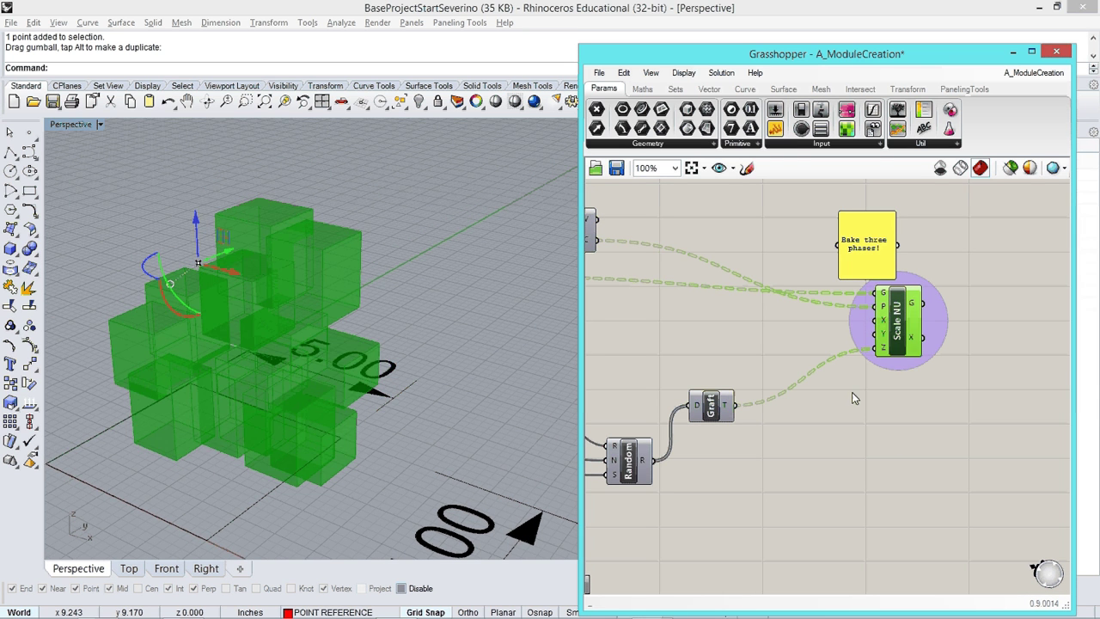
{"action": "left_click", "coordinate": [846, 432]}
Read the "Bake three phases!" note, then highlight the Scale NU component below it and leave it deselected
{"action": "scroll", "coordinate": [825, 344], "scroll_direction": "down", "scroll_amount": 6}
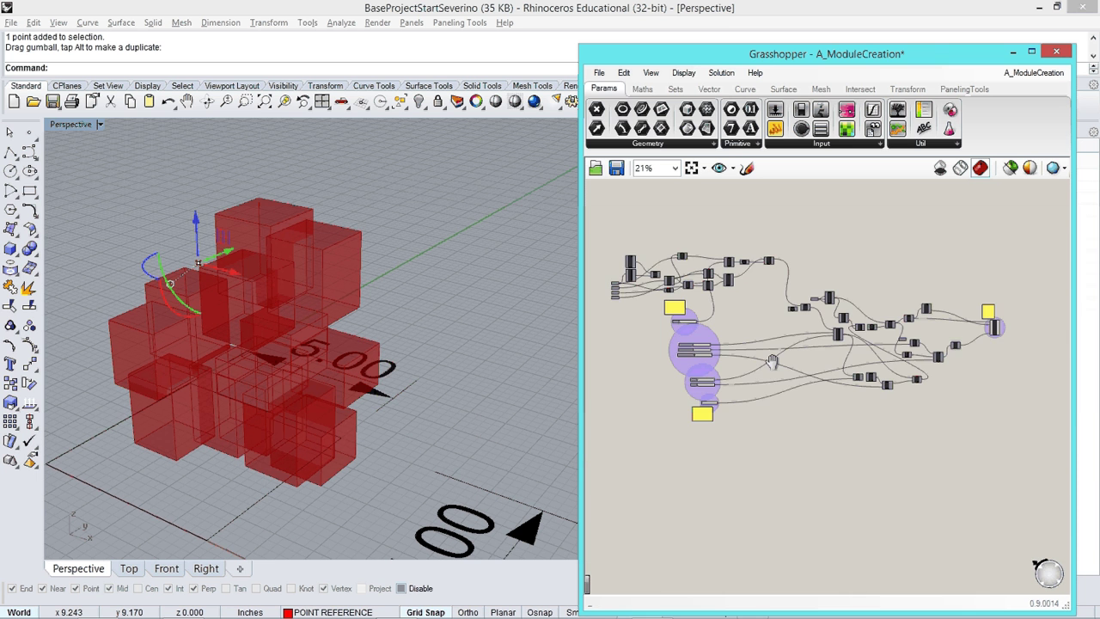
{"action": "scroll", "coordinate": [988, 327], "scroll_direction": "up", "scroll_amount": 5}
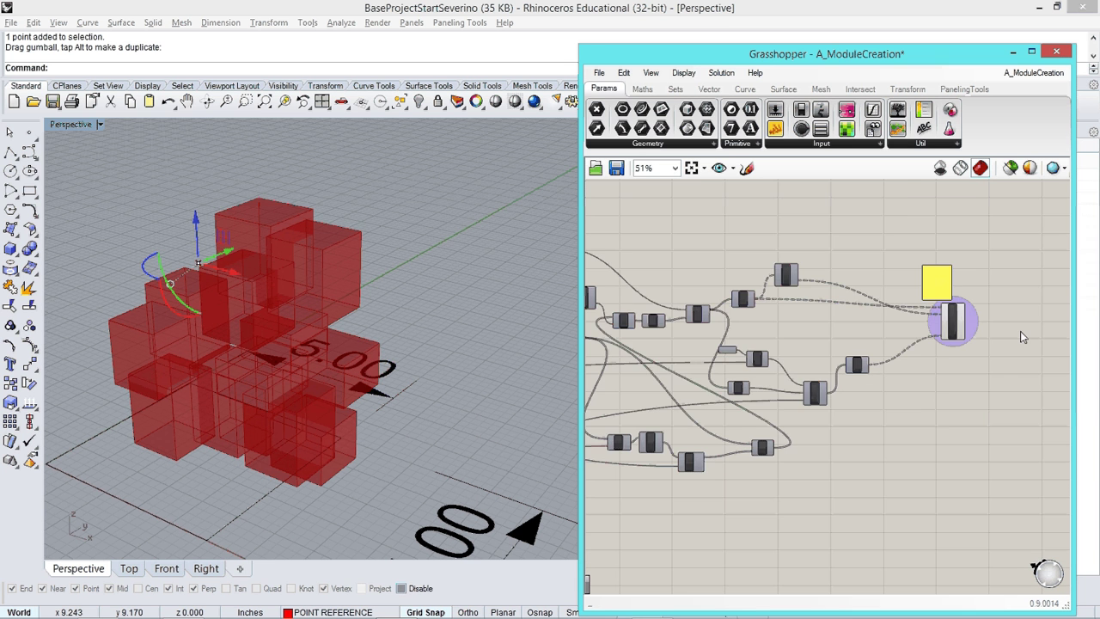
{"action": "scroll", "coordinate": [976, 320], "scroll_direction": "up", "scroll_amount": 3}
{"action": "right_click_drag", "start_coordinate": [976, 319], "coordinate": [953, 387]}
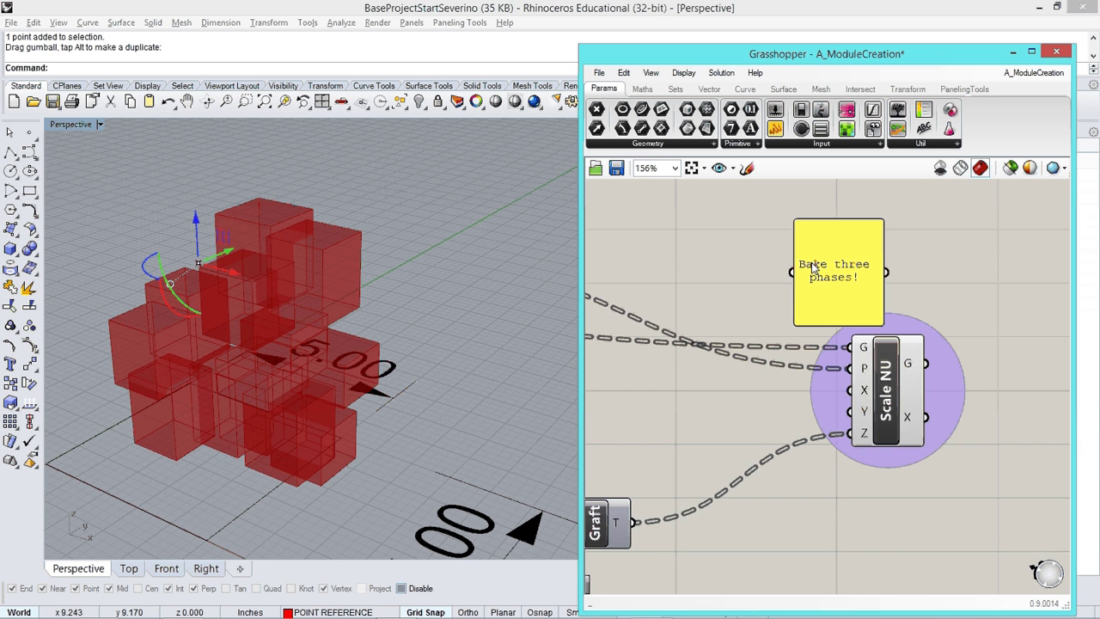
{"action": "left_click", "coordinate": [884, 389]}
{"action": "left_click_drag", "start_coordinate": [884, 386], "coordinate": [880, 381]}
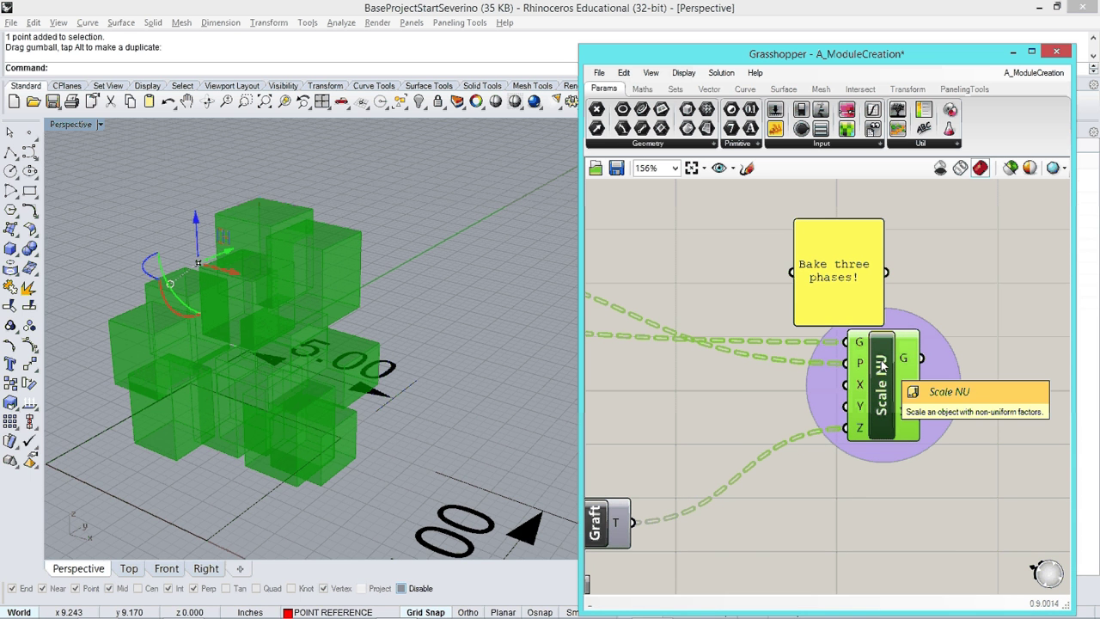
{"action": "left_click", "coordinate": [724, 391]}
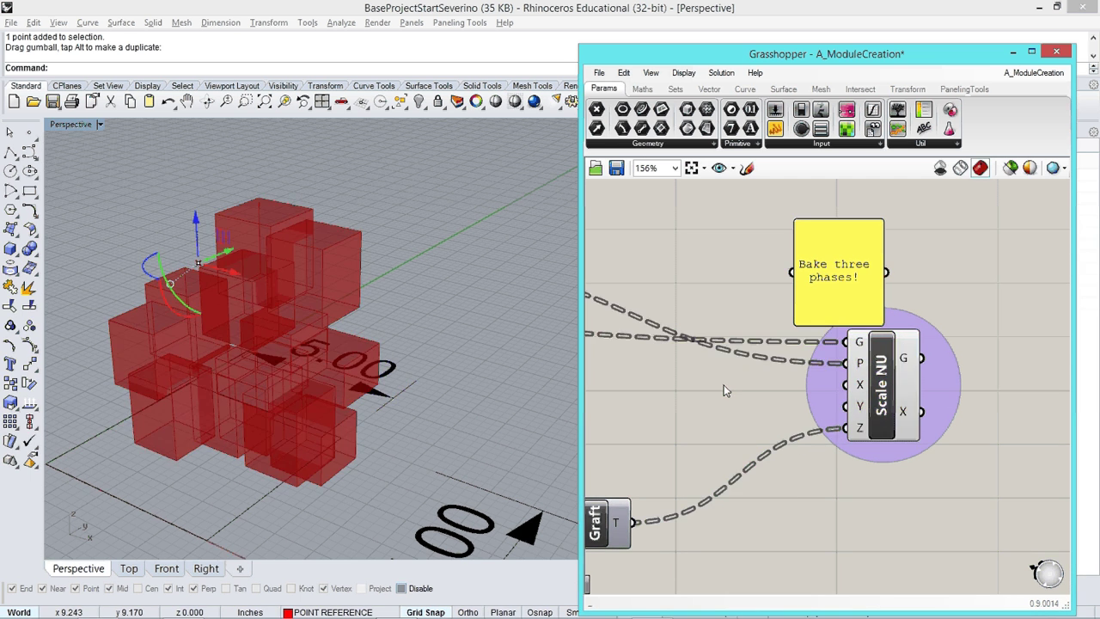
Set the Phases slider to 0
{"action": "scroll", "coordinate": [677, 425], "scroll_direction": "down", "scroll_amount": 5}
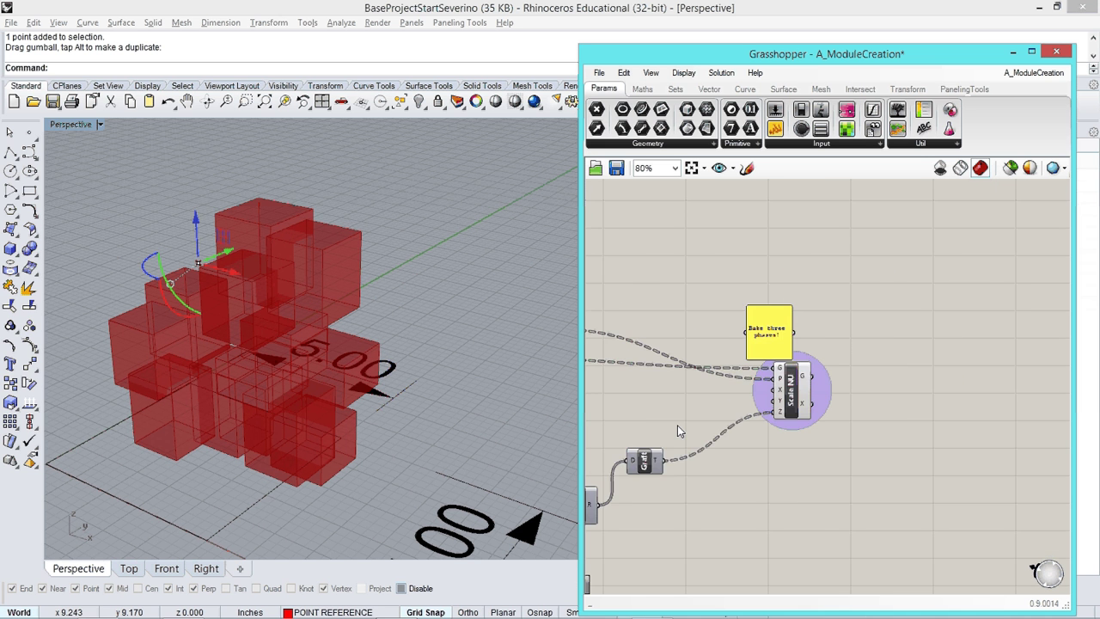
{"action": "right_click_drag", "start_coordinate": [677, 424], "coordinate": [820, 371]}
{"action": "right_click_drag", "start_coordinate": [601, 404], "coordinate": [896, 339]}
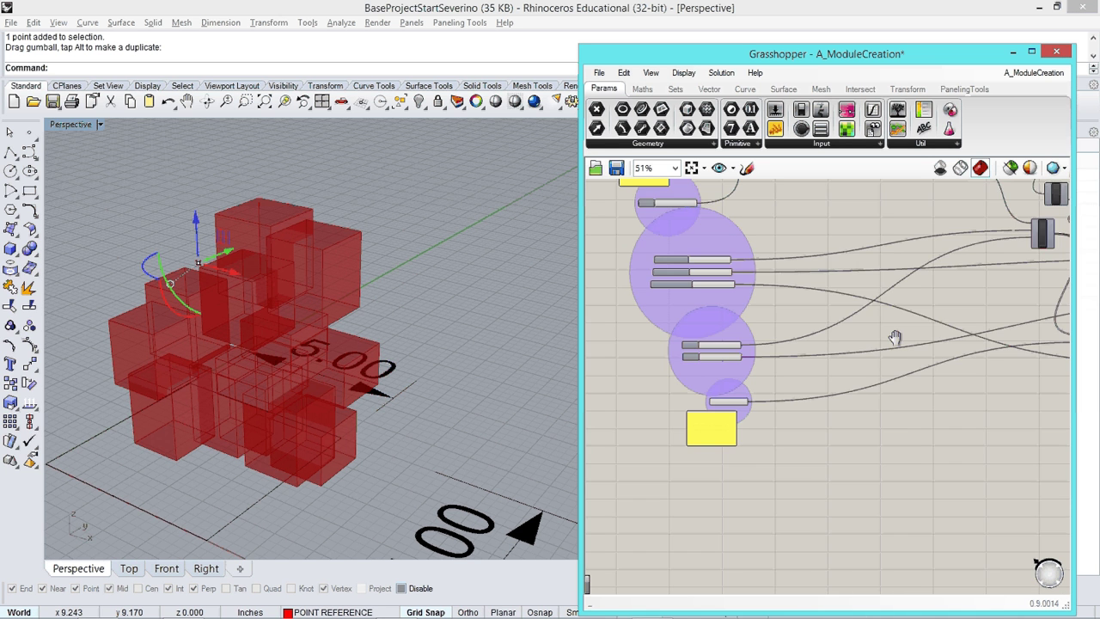
{"action": "scroll", "coordinate": [885, 341], "scroll_direction": "down", "scroll_amount": 2}
{"action": "scroll", "coordinate": [744, 277], "scroll_direction": "up", "scroll_amount": 4}
{"action": "right_click_drag", "start_coordinate": [744, 277], "coordinate": [752, 351]}
{"action": "scroll", "coordinate": [749, 321], "scroll_direction": "up", "scroll_amount": 2}
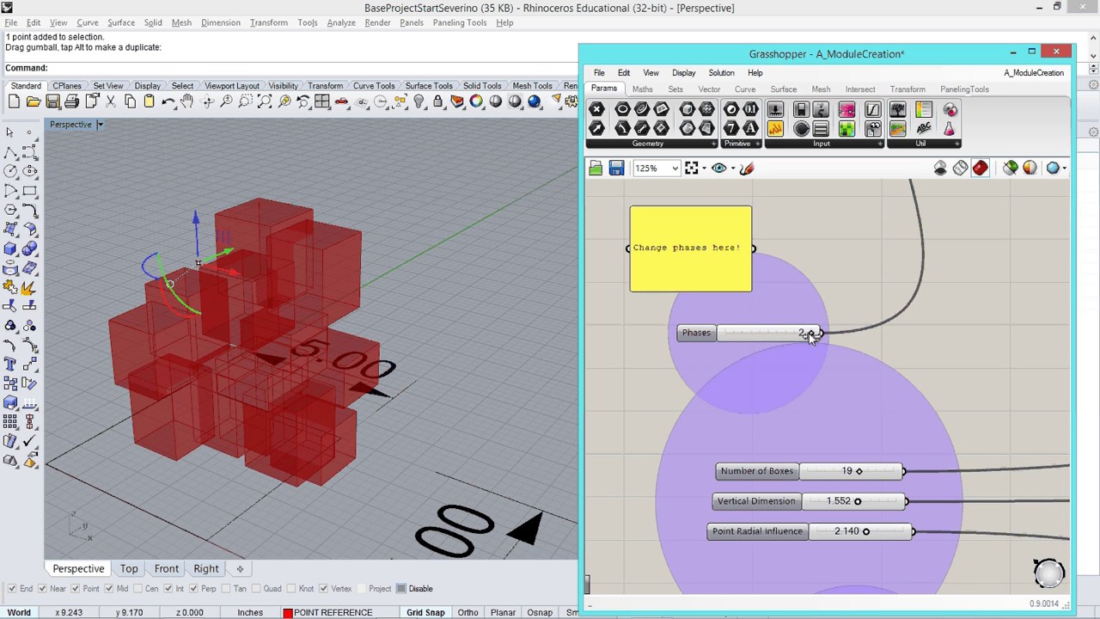
{"action": "left_click_drag", "start_coordinate": [810, 337], "coordinate": [719, 332]}
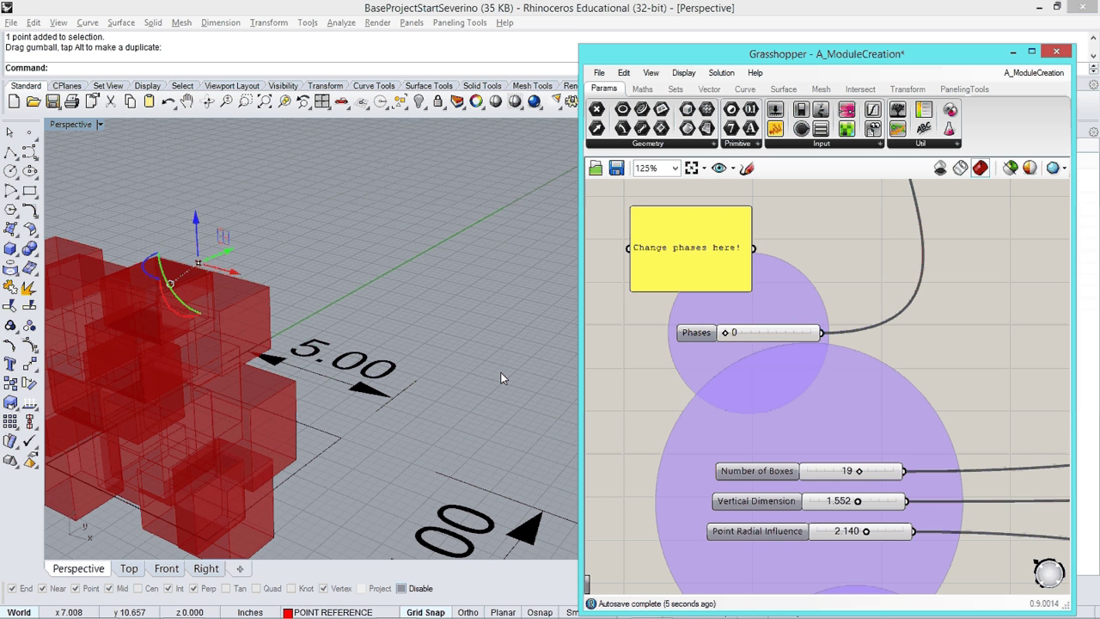
Set the Number of Boxes slider to 17
{"action": "right_click_drag", "start_coordinate": [502, 378], "coordinate": [329, 376]}
{"action": "scroll", "coordinate": [329, 375], "scroll_direction": "down", "scroll_amount": 2}
{"action": "scroll", "coordinate": [877, 282], "scroll_direction": "down", "scroll_amount": 1}
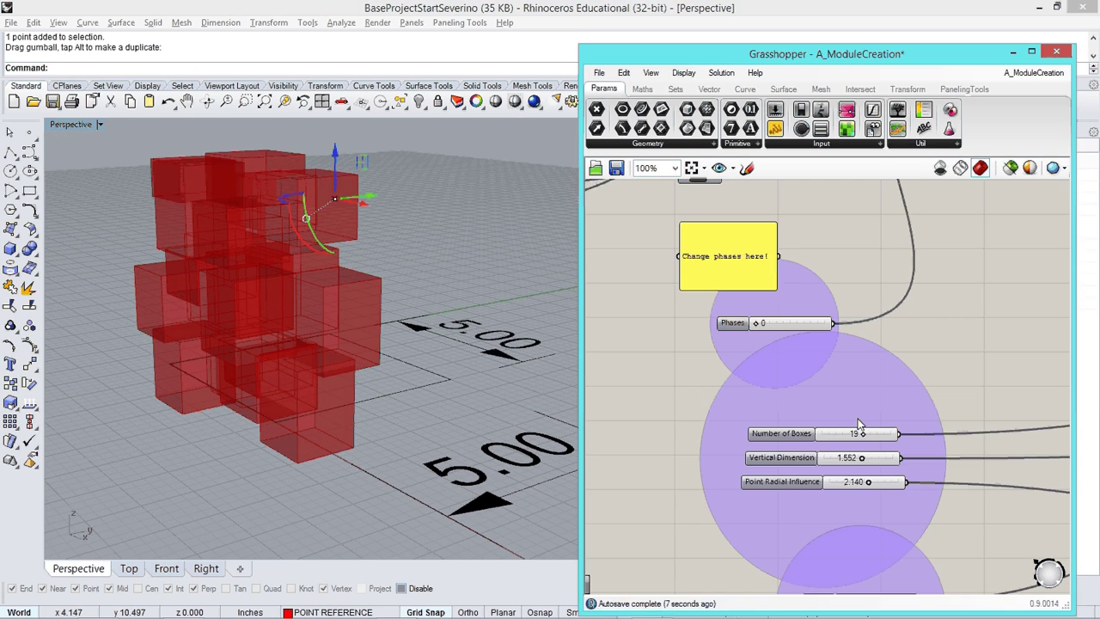
{"action": "scroll", "coordinate": [857, 425], "scroll_direction": "up", "scroll_amount": 2}
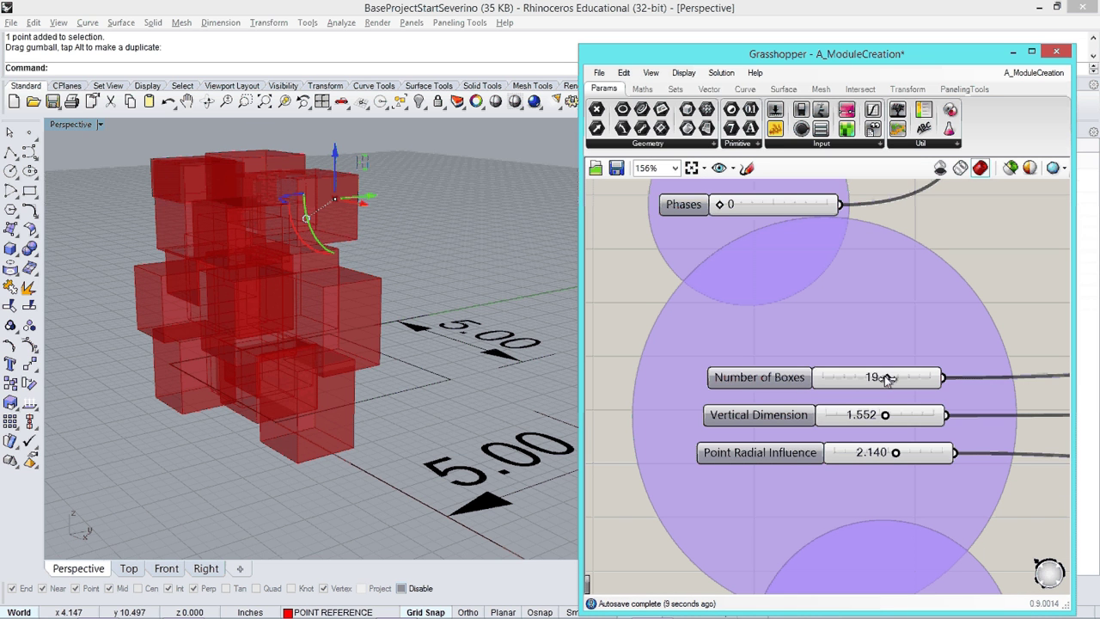
{"action": "mouse_move", "coordinate": [888, 378]}
{"action": "left_mouse_down"}
{"action": "mouse_move", "coordinate": [914, 381]}
{"action": "mouse_move", "coordinate": [734, 384]}
{"action": "mouse_move", "coordinate": [911, 380]}
{"action": "mouse_move", "coordinate": [825, 382]}
{"action": "mouse_move", "coordinate": [873, 378]}
{"action": "left_mouse_up"}
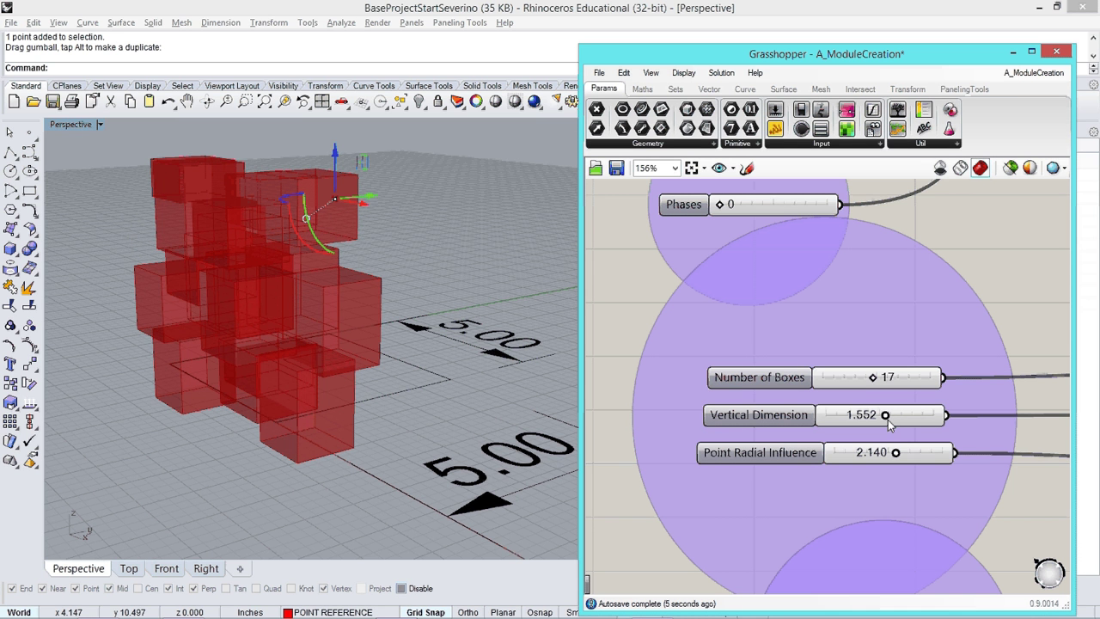
Set the Vertical Dimension slider to 1.808 and the Point Radial Influence slider to 2.334
{"action": "mouse_move", "coordinate": [887, 417]}
{"action": "left_mouse_down"}
{"action": "mouse_move", "coordinate": [921, 415]}
{"action": "mouse_move", "coordinate": [854, 415]}
{"action": "mouse_move", "coordinate": [995, 434]}
{"action": "mouse_move", "coordinate": [803, 426]}
{"action": "mouse_move", "coordinate": [962, 421]}
{"action": "mouse_move", "coordinate": [908, 415]}
{"action": "left_mouse_up"}
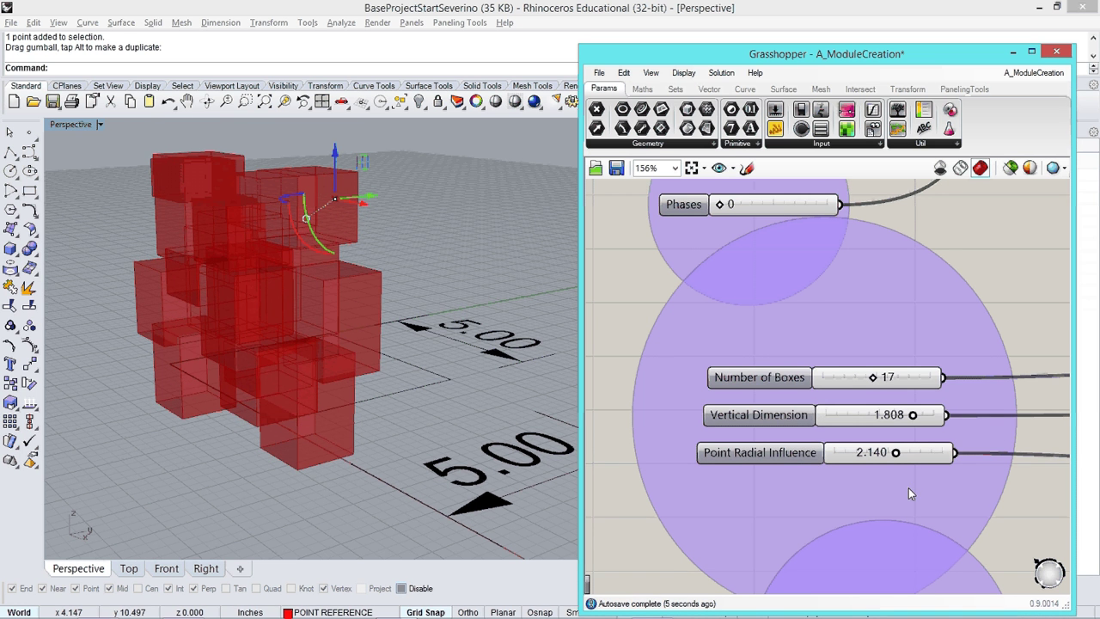
{"action": "right_click_drag", "start_coordinate": [895, 455], "coordinate": [896, 407]}
{"action": "left_click_drag", "start_coordinate": [895, 407], "coordinate": [940, 404]}
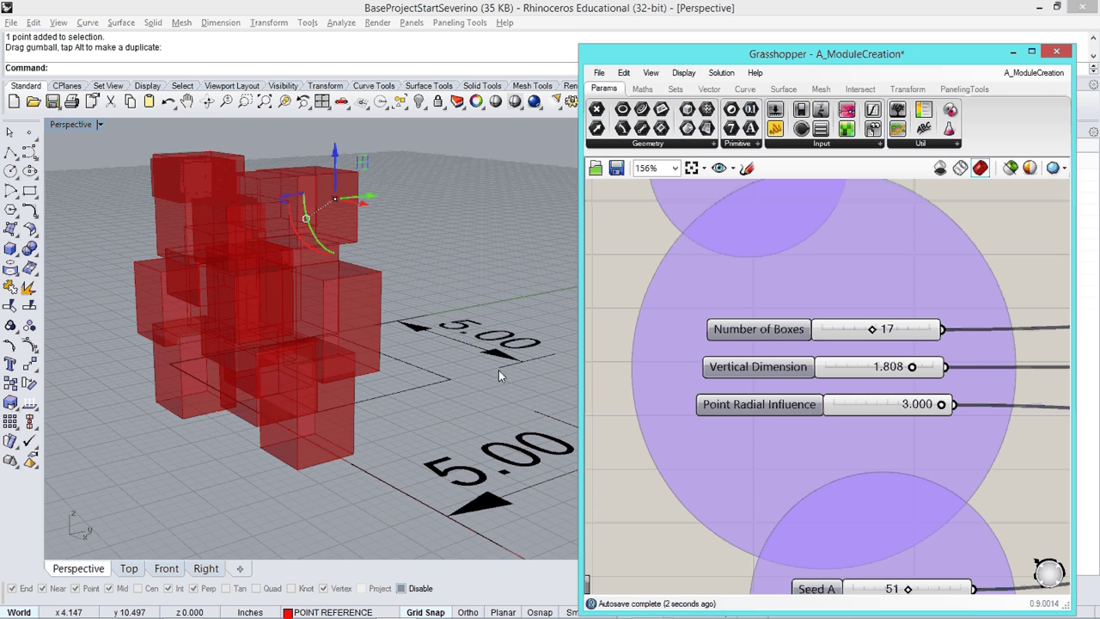
{"action": "right_click_drag", "start_coordinate": [498, 370], "coordinate": [346, 283]}
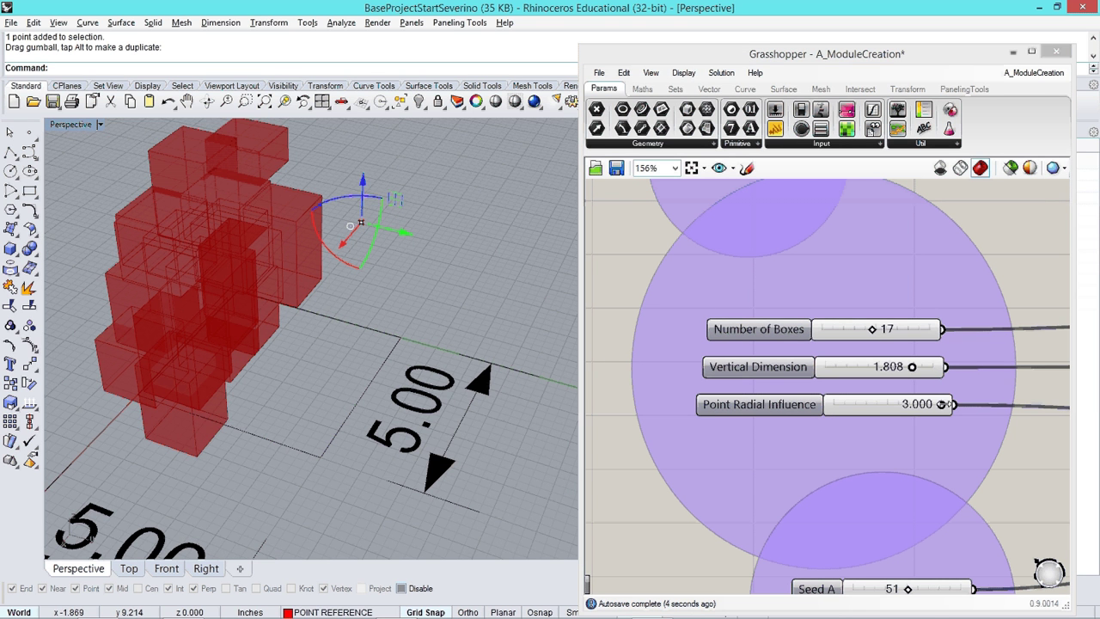
{"action": "left_click_drag", "start_coordinate": [941, 404], "coordinate": [905, 404]}
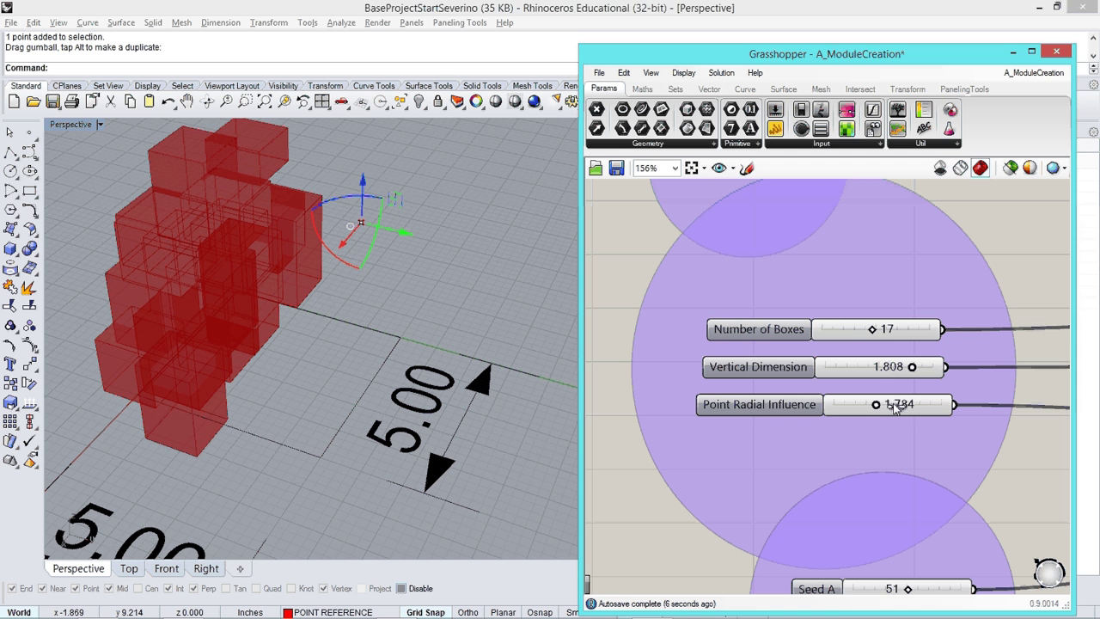
Select the reference point in the Perspective viewport, move it horizontally across the boxes and lower it along Z with the gumball
{"action": "left_click", "coordinate": [339, 249]}
{"action": "left_click", "coordinate": [433, 293]}
{"action": "right_click_drag", "start_coordinate": [327, 229], "coordinate": [395, 273]}
{"action": "left_click", "coordinate": [360, 216]}
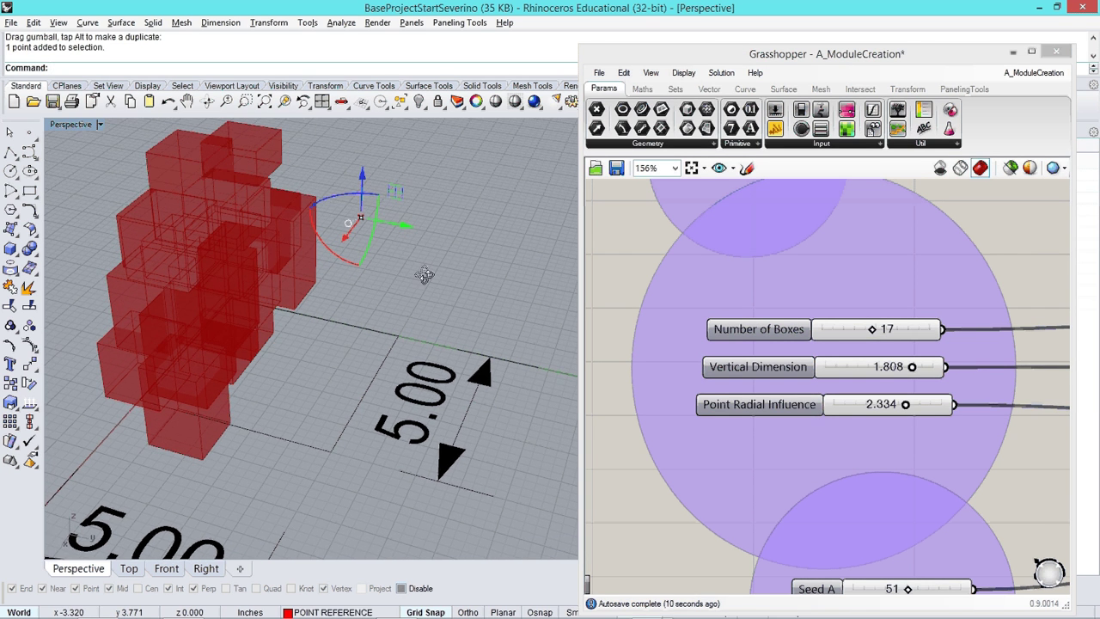
{"action": "left_click_drag", "start_coordinate": [388, 212], "coordinate": [251, 232]}
{"action": "right_click_drag", "start_coordinate": [251, 232], "coordinate": [275, 178]}
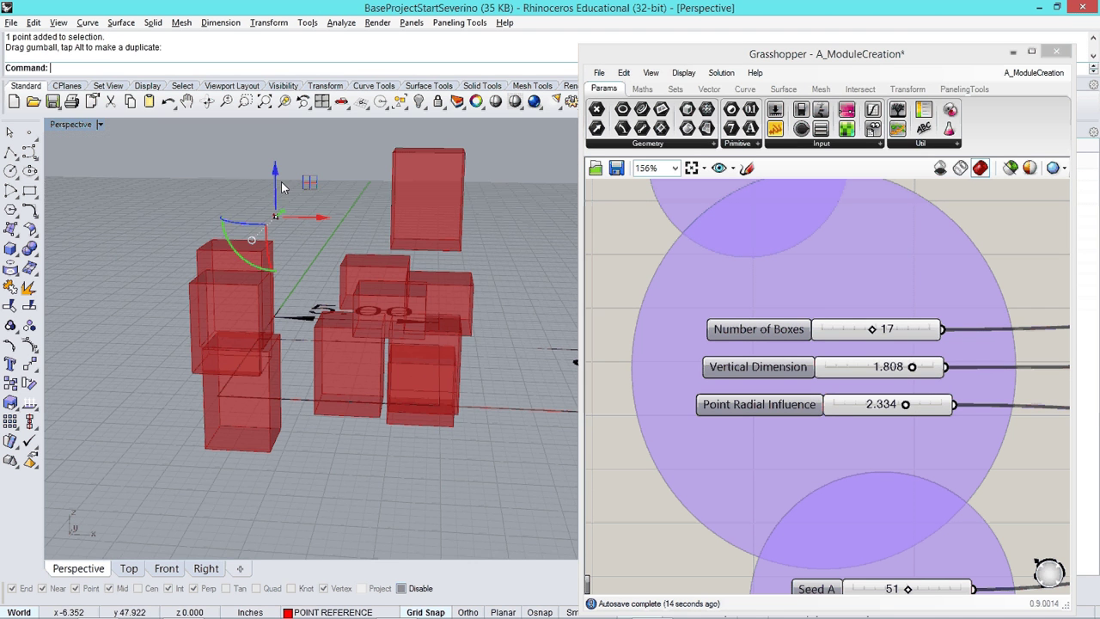
{"action": "left_click_drag", "start_coordinate": [275, 178], "coordinate": [305, 296]}
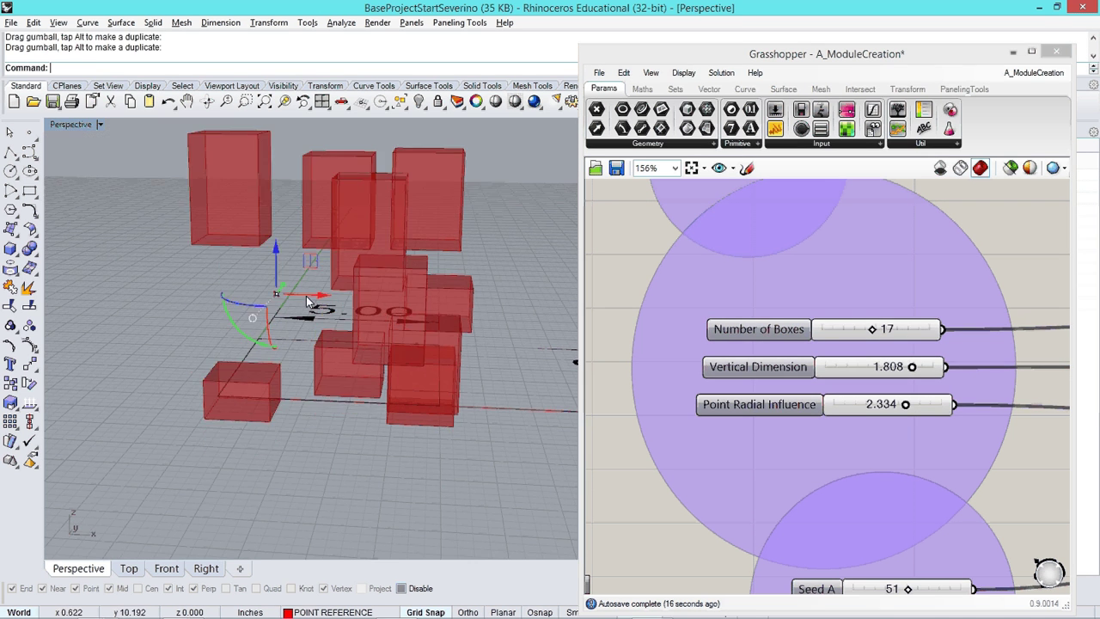
{"action": "right_click_drag", "start_coordinate": [306, 296], "coordinate": [282, 329]}
Move the Grasshopper window down to uncover Rhino's toolbars, locate the Gumball command in the New in V5 set and return to Standard
{"action": "left_click_drag", "start_coordinate": [662, 45], "coordinate": [664, 141]}
{"action": "left_click", "coordinate": [677, 86]}
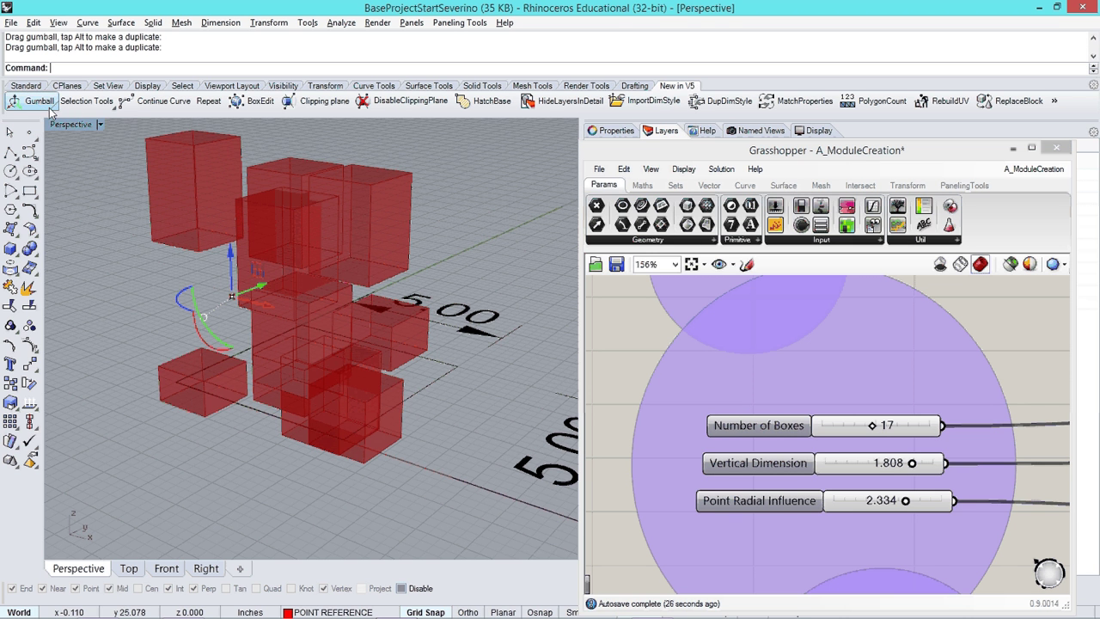
{"action": "left_click", "coordinate": [25, 90]}
Reselect the reference point and move it along the positive X direction with the gumball
{"action": "right_click_drag", "start_coordinate": [199, 236], "coordinate": [240, 275]}
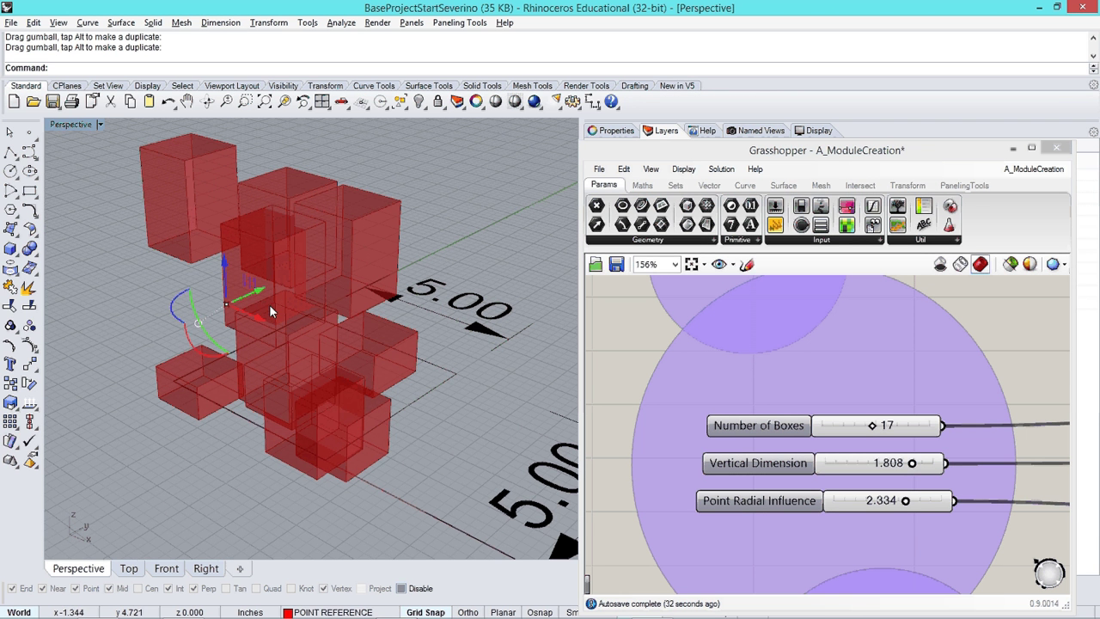
{"action": "right_click_drag", "start_coordinate": [269, 304], "coordinate": [292, 275]}
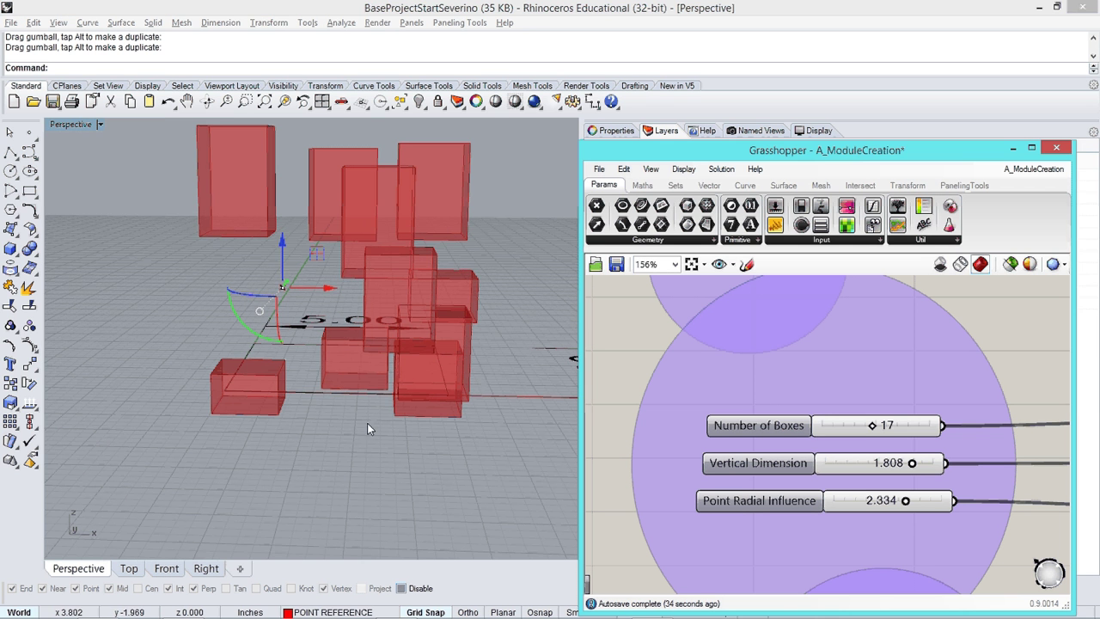
{"action": "right_click_drag", "start_coordinate": [367, 422], "coordinate": [295, 281]}
{"action": "left_click", "coordinate": [267, 293]}
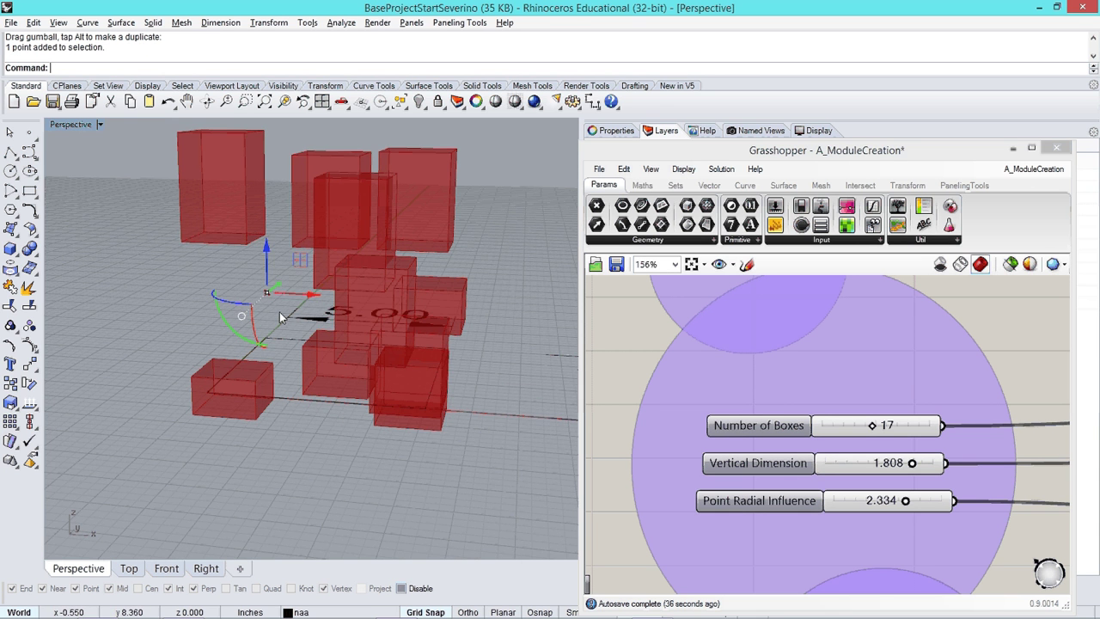
{"action": "right_click_drag", "start_coordinate": [315, 351], "coordinate": [307, 305]}
{"action": "left_click_drag", "start_coordinate": [307, 305], "coordinate": [425, 308]}
{"action": "right_click_drag", "start_coordinate": [394, 427], "coordinate": [384, 404]}
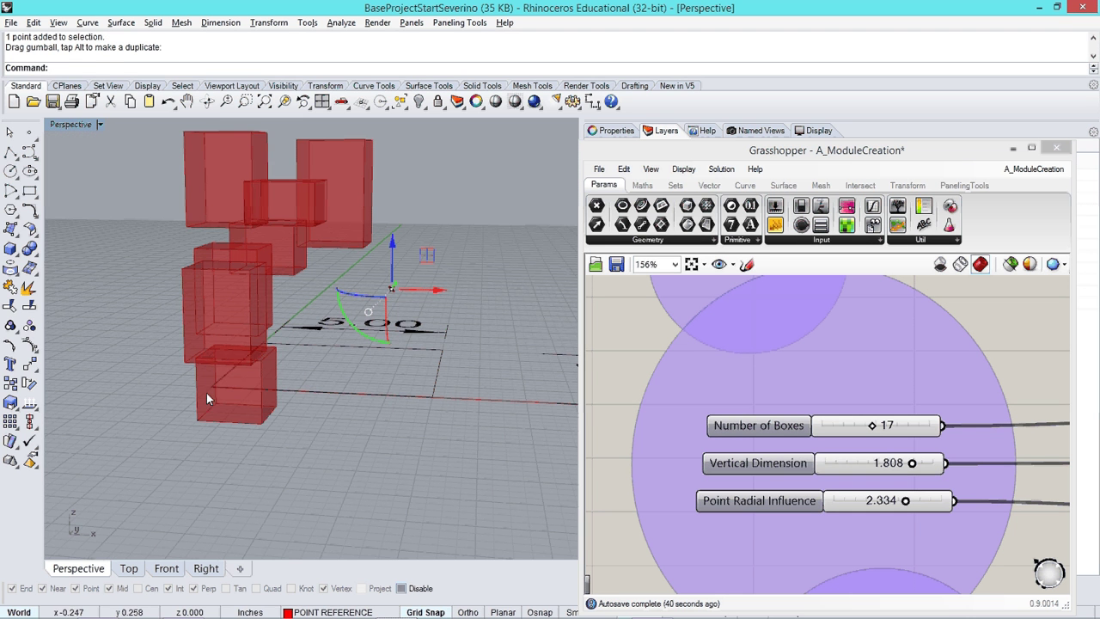
Raise the reference point along Z, shift it back along X and lower it toward the ground plane
{"action": "left_click_drag", "start_coordinate": [391, 253], "coordinate": [350, 206]}
{"action": "right_click_drag", "start_coordinate": [387, 277], "coordinate": [389, 301]}
{"action": "left_click_drag", "start_coordinate": [389, 265], "coordinate": [335, 263]}
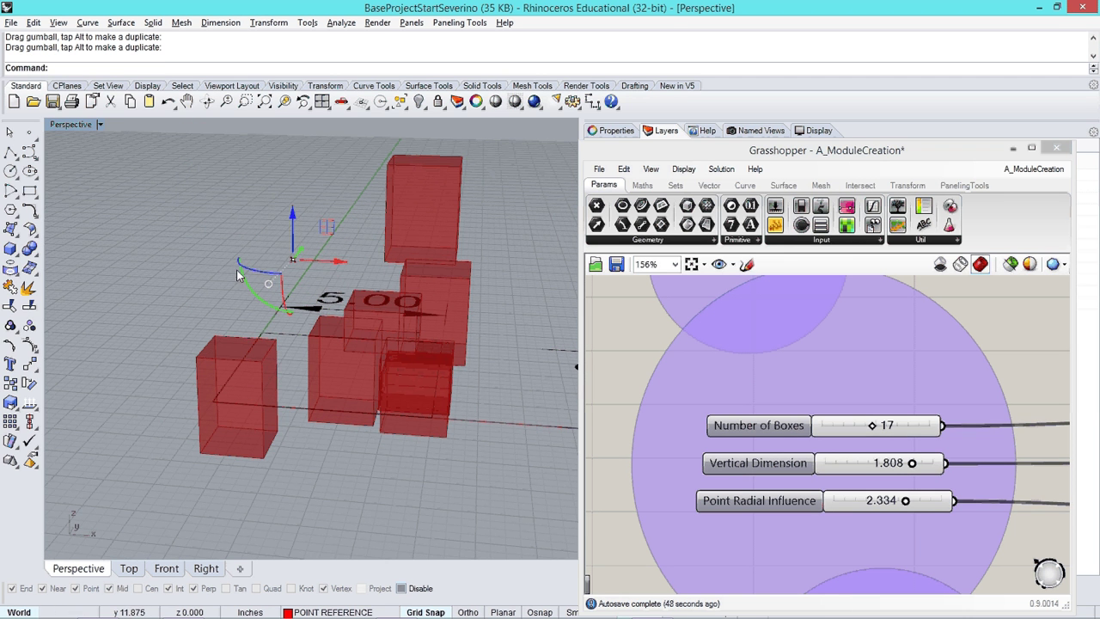
{"action": "left_click_drag", "start_coordinate": [292, 259], "coordinate": [292, 355]}
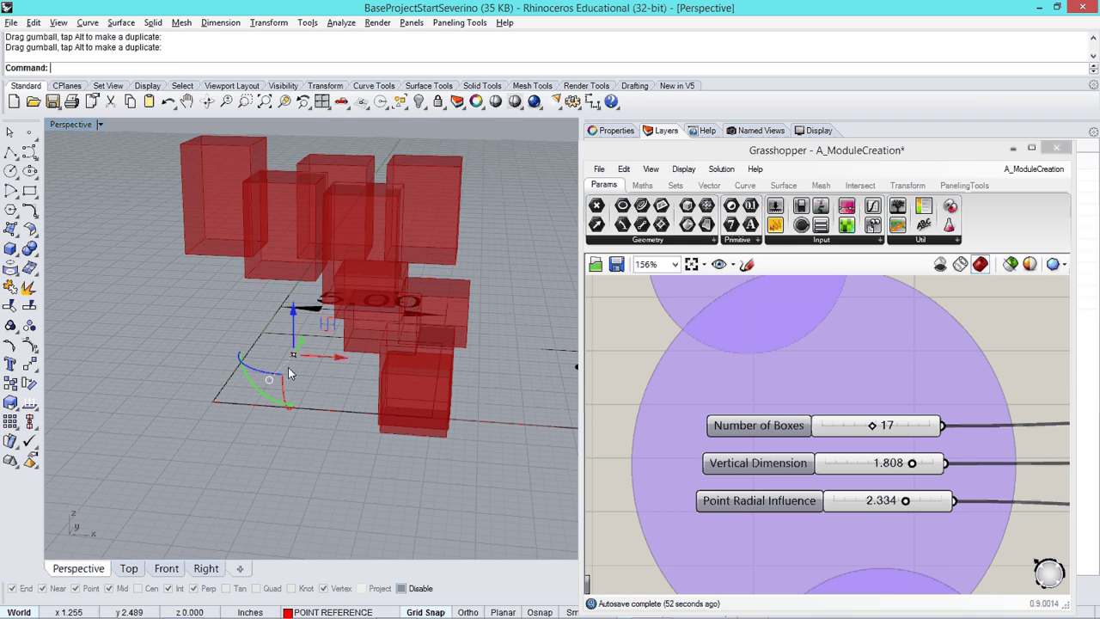
Set the Point Radial Influence slider to 2.001 and move the reference point along the positive X direction
{"action": "mouse_move", "coordinate": [904, 500]}
{"action": "left_mouse_down"}
{"action": "mouse_move", "coordinate": [871, 503]}
{"action": "mouse_move", "coordinate": [931, 504]}
{"action": "mouse_move", "coordinate": [872, 502]}
{"action": "mouse_move", "coordinate": [890, 503]}
{"action": "left_mouse_up"}
{"action": "right_click_drag", "start_coordinate": [370, 507], "coordinate": [334, 379]}
{"action": "left_click_drag", "start_coordinate": [283, 339], "coordinate": [378, 344]}
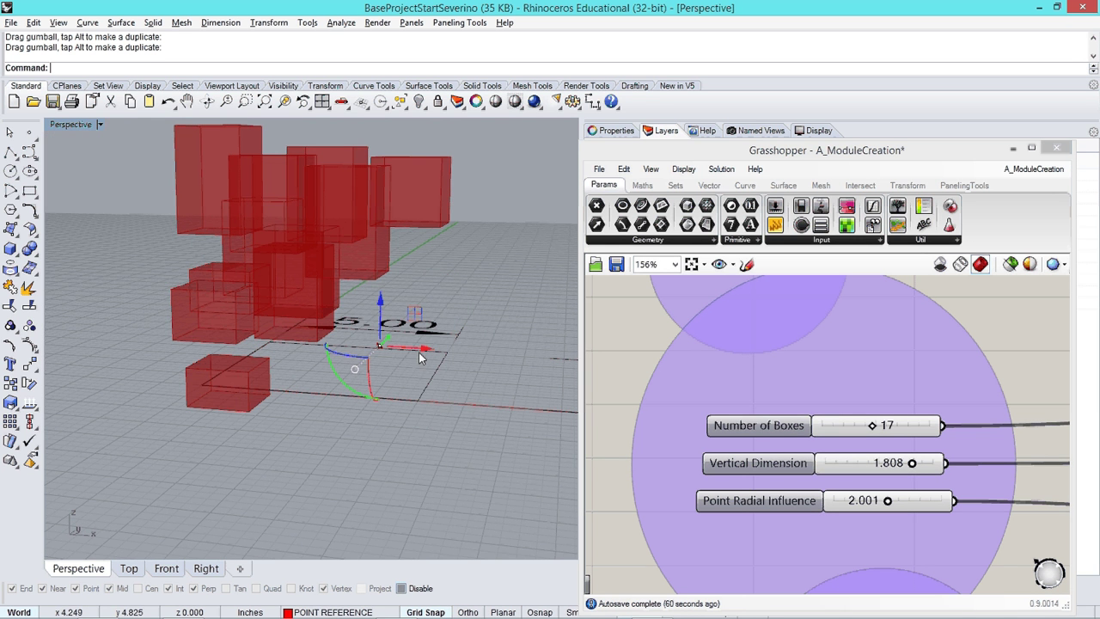
Set the Number of Boxes slider to 16 and the Vertical Dimension slider to 1.557
{"action": "left_click", "coordinate": [995, 362]}
{"action": "scroll", "coordinate": [994, 362], "scroll_direction": "down", "scroll_amount": 1}
{"action": "scroll", "coordinate": [919, 427], "scroll_direction": "up", "scroll_amount": 2}
{"action": "left_click_drag", "start_coordinate": [887, 410], "coordinate": [878, 409]}
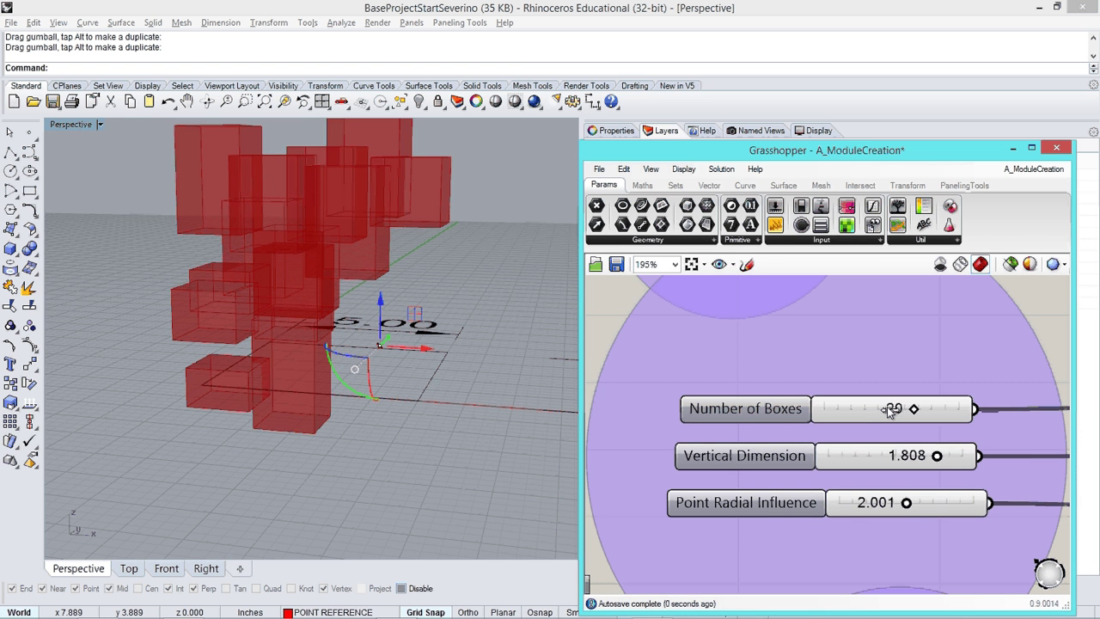
{"action": "left_click_drag", "start_coordinate": [934, 456], "coordinate": [911, 456]}
Set the Seed A slider to 30 and the Seed B slider to 55
{"action": "scroll", "coordinate": [888, 439], "scroll_direction": "down", "scroll_amount": 4}
{"action": "scroll", "coordinate": [887, 439], "scroll_direction": "up", "scroll_amount": 3}
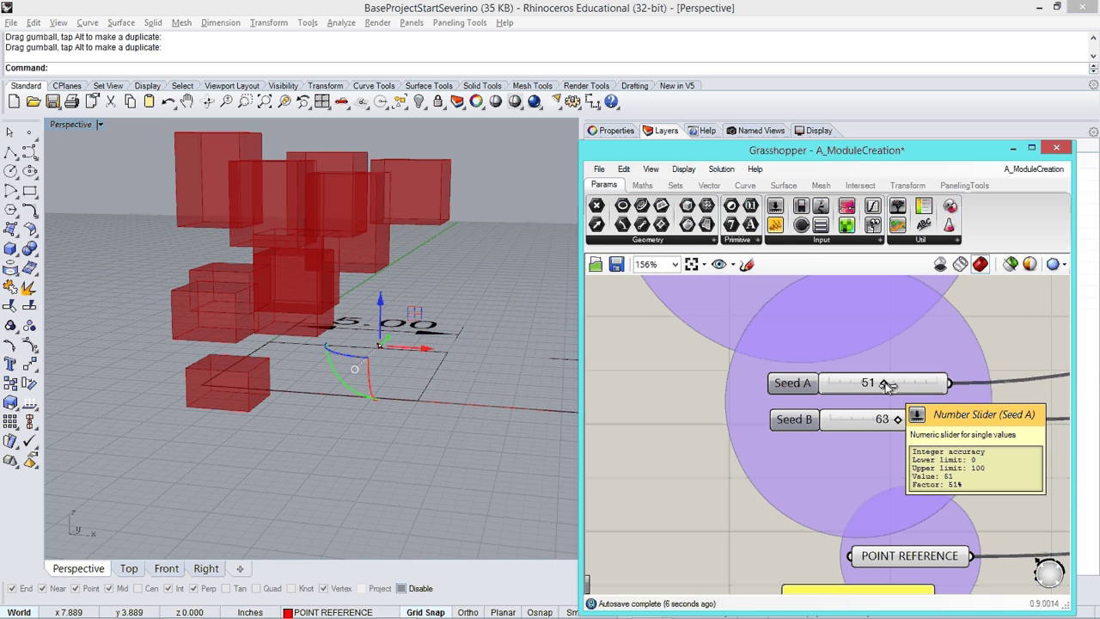
{"action": "left_click_drag", "start_coordinate": [886, 386], "coordinate": [876, 385]}
{"action": "scroll", "coordinate": [846, 316], "scroll_direction": "down", "scroll_amount": 2}
{"action": "right_click_drag", "start_coordinate": [846, 316], "coordinate": [852, 425]}
{"action": "scroll", "coordinate": [801, 364], "scroll_direction": "up", "scroll_amount": 1}
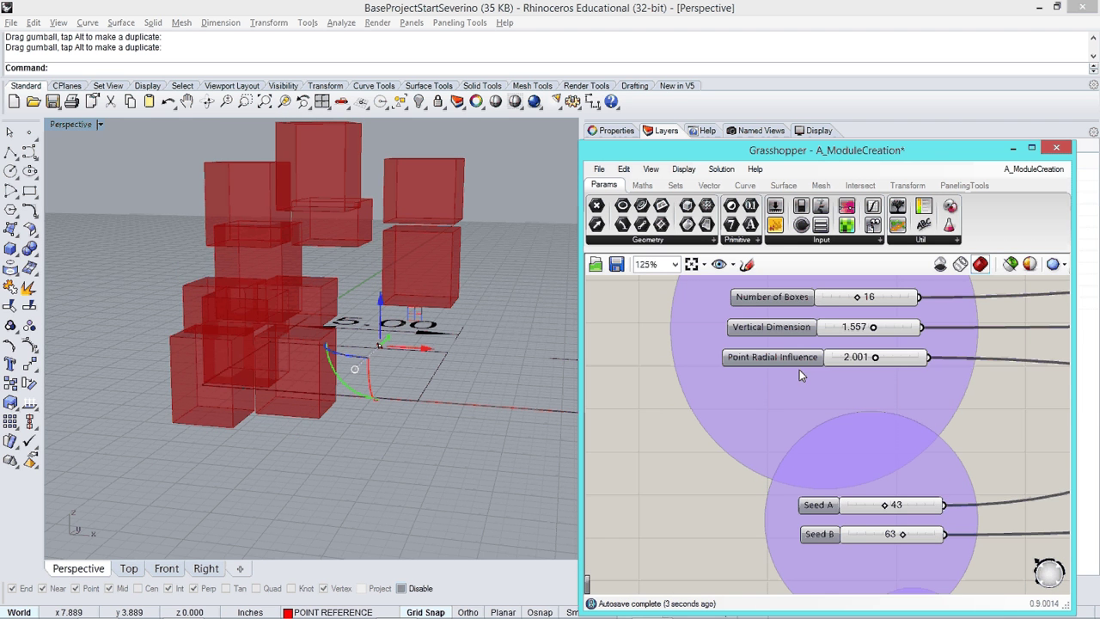
{"action": "scroll", "coordinate": [885, 503], "scroll_direction": "up", "scroll_amount": 1}
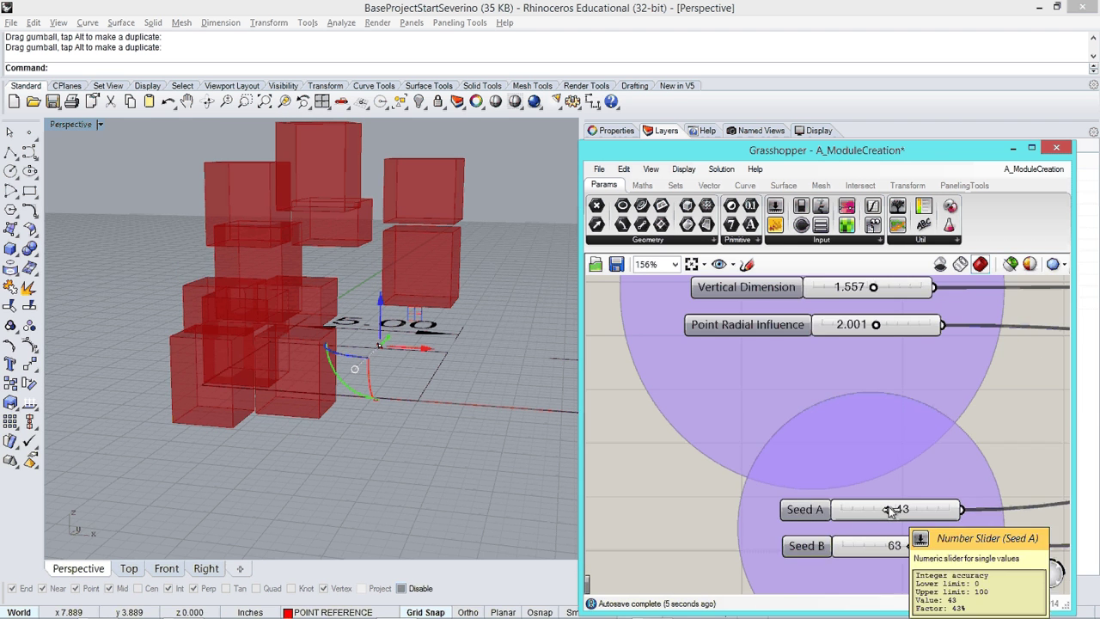
{"action": "mouse_move", "coordinate": [890, 511]}
{"action": "left_mouse_down"}
{"action": "mouse_move", "coordinate": [852, 510]}
{"action": "mouse_move", "coordinate": [875, 513]}
{"action": "left_mouse_up"}
{"action": "mouse_move", "coordinate": [910, 546]}
{"action": "left_mouse_down"}
{"action": "mouse_move", "coordinate": [871, 550]}
{"action": "mouse_move", "coordinate": [901, 551]}
{"action": "left_mouse_up"}
Review the definition from its sliders to the final component, and check the reference point in the viewport by selecting and deselecting it
{"action": "scroll", "coordinate": [906, 441], "scroll_direction": "down", "scroll_amount": 5}
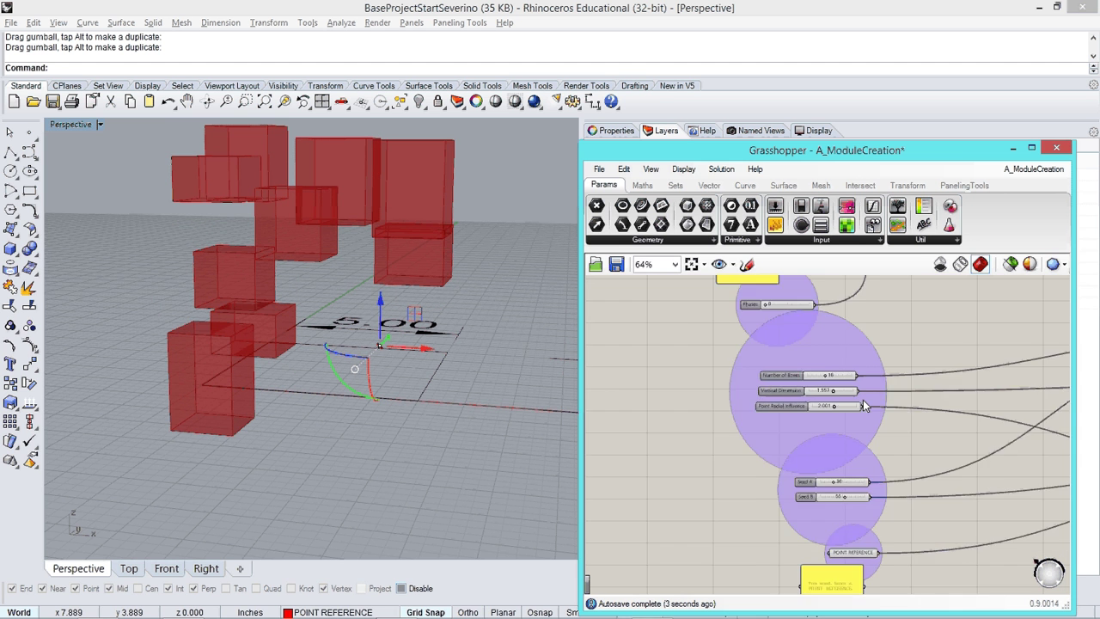
{"action": "scroll", "coordinate": [801, 349], "scroll_direction": "up", "scroll_amount": 2}
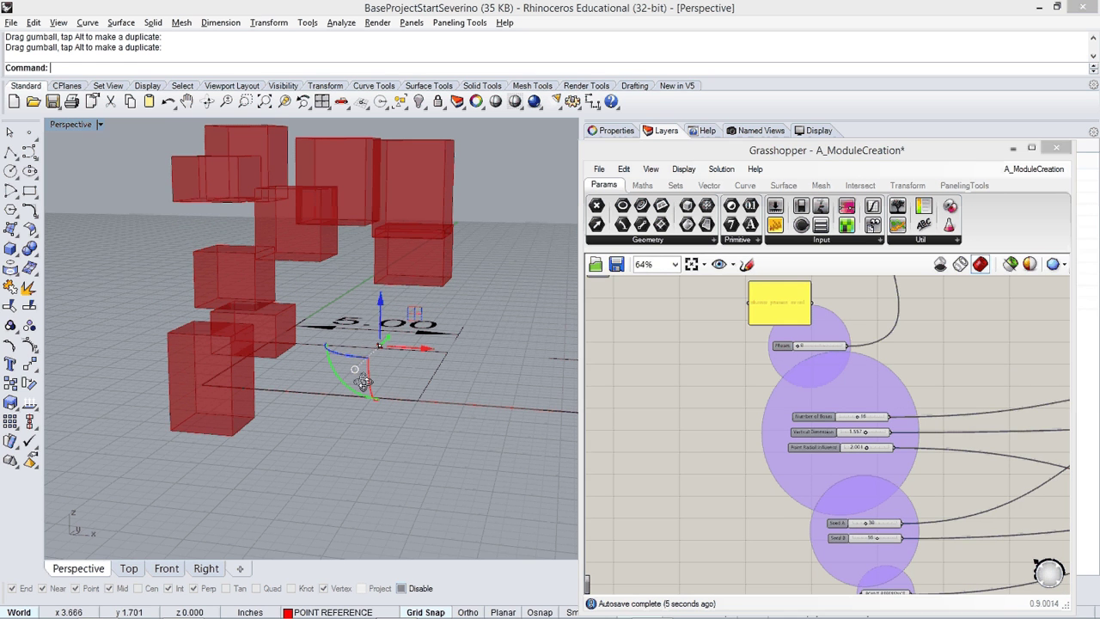
{"action": "right_click_drag", "start_coordinate": [362, 382], "coordinate": [549, 398]}
{"action": "scroll", "coordinate": [718, 359], "scroll_direction": "down", "scroll_amount": 4}
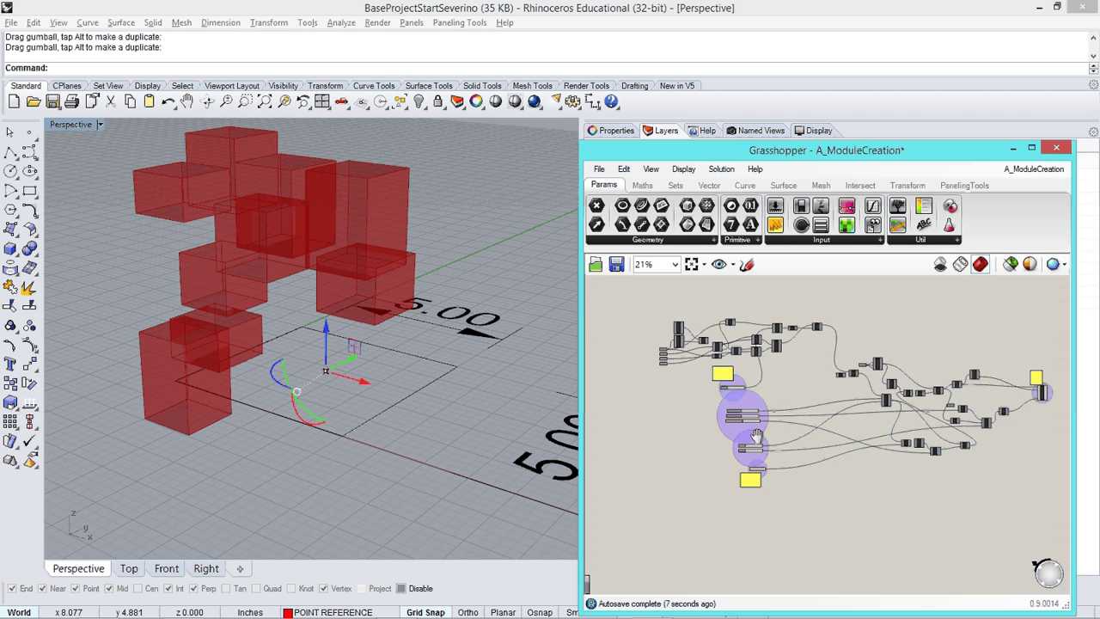
{"action": "right_click_drag", "start_coordinate": [756, 436], "coordinate": [603, 417]}
{"action": "scroll", "coordinate": [889, 377], "scroll_direction": "up", "scroll_amount": 3}
{"action": "scroll", "coordinate": [839, 498], "scroll_direction": "down", "scroll_amount": 2}
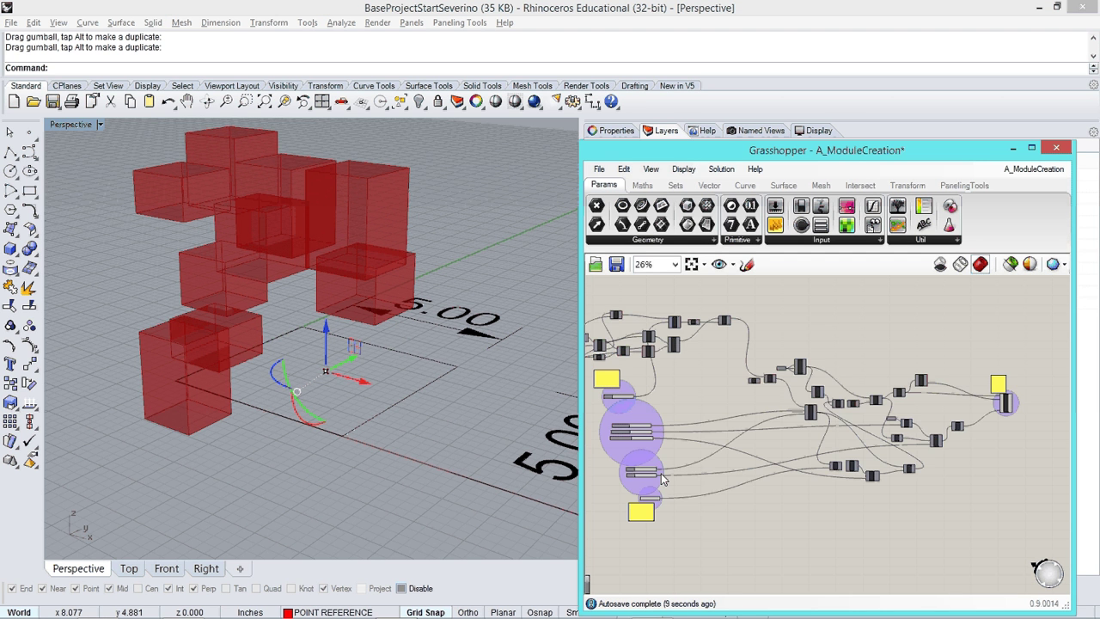
{"action": "right_click", "coordinate": [640, 425]}
{"action": "scroll", "coordinate": [663, 407], "scroll_direction": "up", "scroll_amount": 6}
{"action": "right_click_drag", "start_coordinate": [615, 402], "coordinate": [708, 331]}
{"action": "scroll", "coordinate": [718, 369], "scroll_direction": "down", "scroll_amount": 2}
{"action": "right_click_drag", "start_coordinate": [718, 369], "coordinate": [717, 319]}
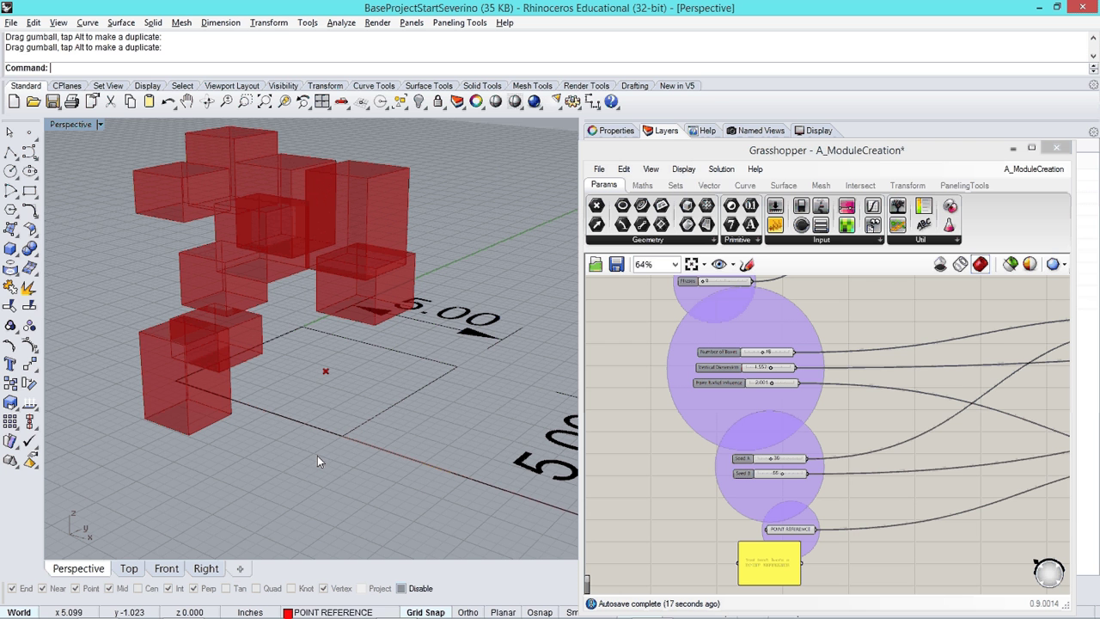
{"action": "left_click", "coordinate": [325, 371]}
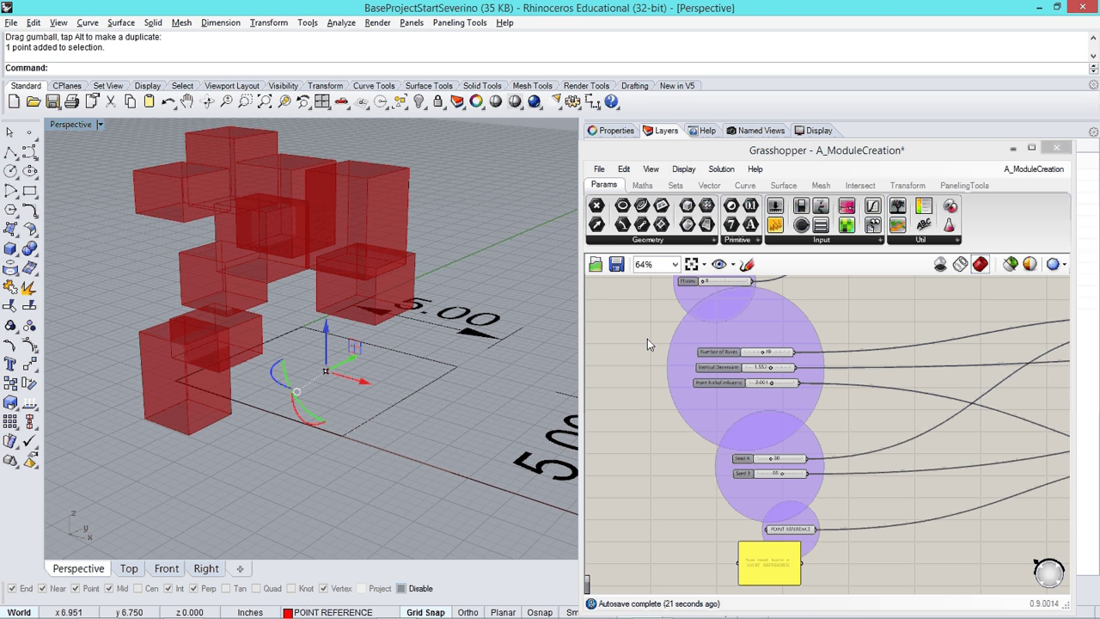
{"action": "left_click", "coordinate": [418, 428]}
Check that the Phases slider is at 0 and set the Number of Boxes slider to 17
{"action": "right_click_drag", "start_coordinate": [717, 291], "coordinate": [732, 403]}
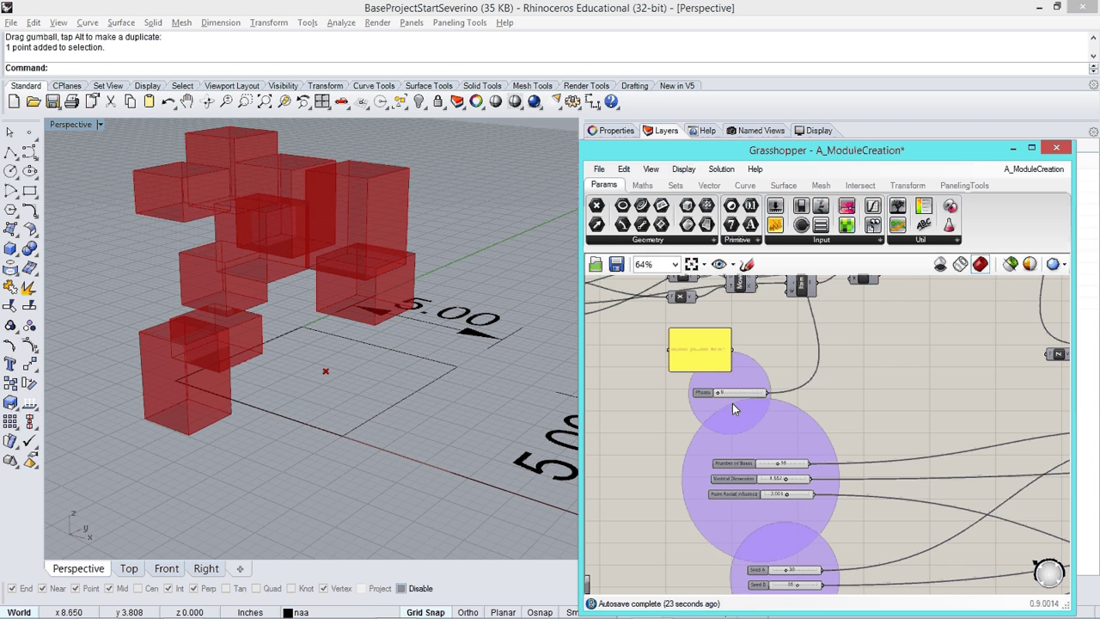
{"action": "scroll", "coordinate": [732, 403], "scroll_direction": "up", "scroll_amount": 4}
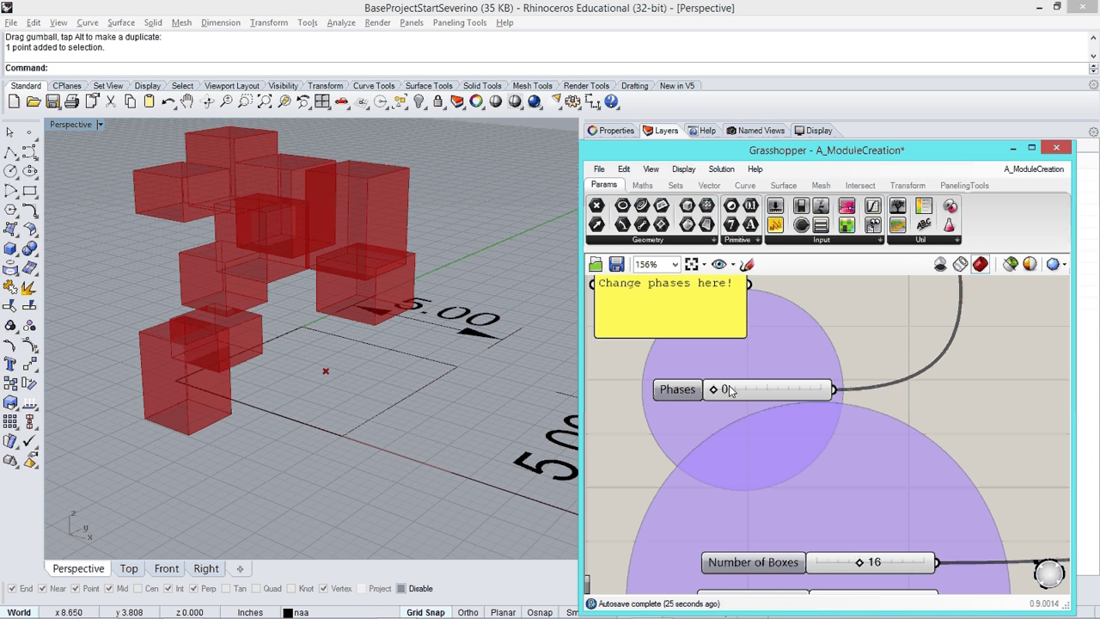
{"action": "right_click_drag", "start_coordinate": [742, 442], "coordinate": [730, 272]}
{"action": "left_click_drag", "start_coordinate": [848, 391], "coordinate": [855, 391]}
{"action": "right_click_drag", "start_coordinate": [361, 361], "coordinate": [430, 370]}
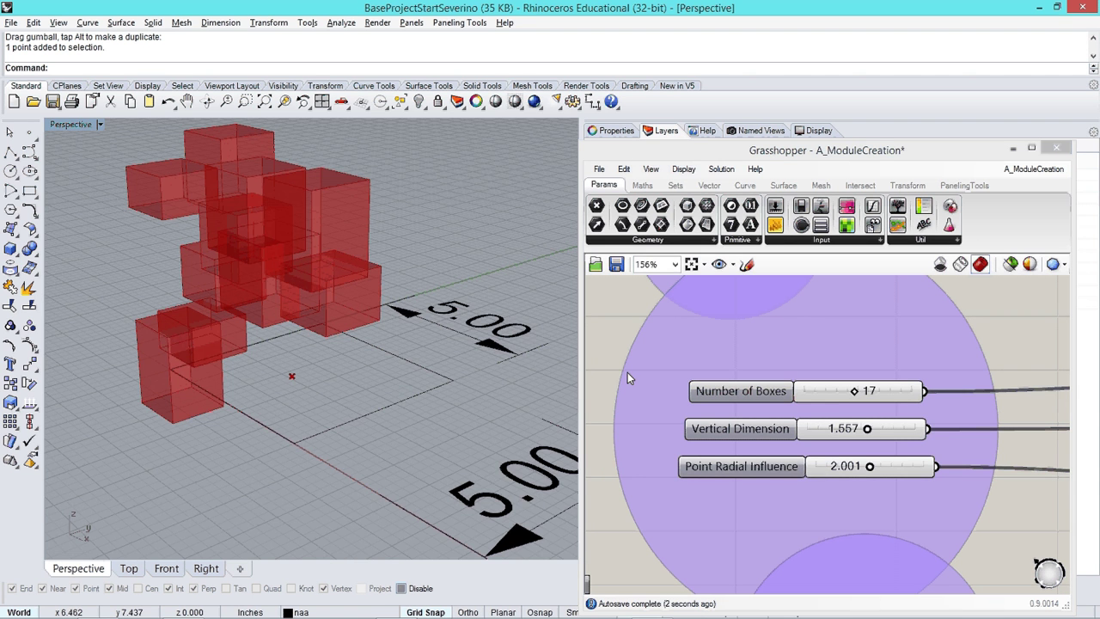
Set the Seed A slider to 34 and the Seed B slider to 45
{"action": "scroll", "coordinate": [804, 389], "scroll_direction": "down", "scroll_amount": 3}
{"action": "right_click_drag", "start_coordinate": [823, 428], "coordinate": [783, 344]}
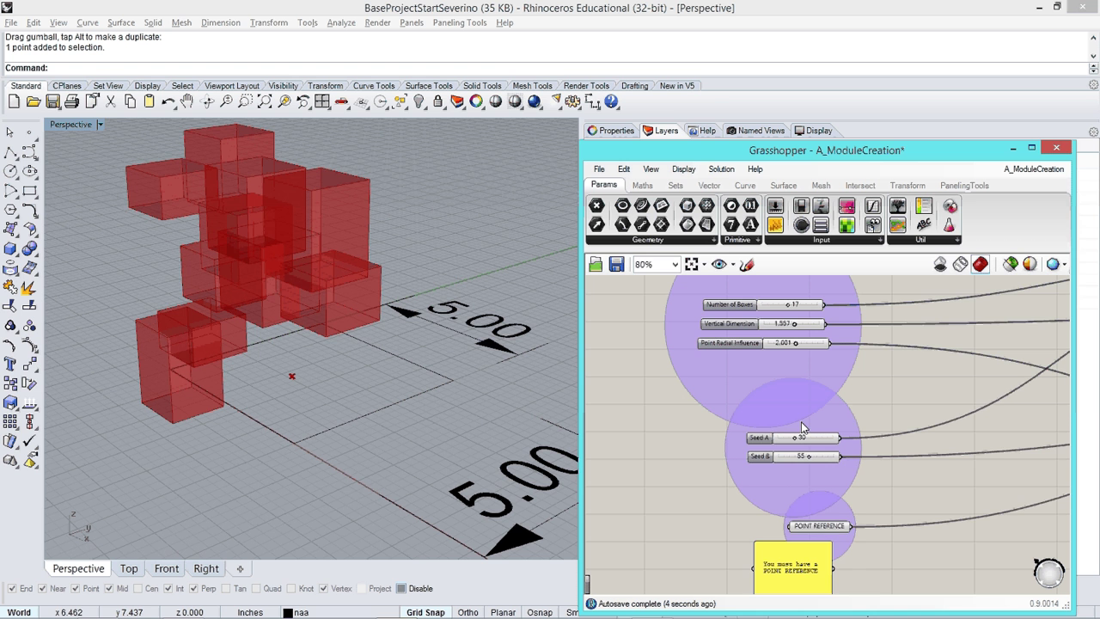
{"action": "scroll", "coordinate": [801, 427], "scroll_direction": "up", "scroll_amount": 2}
{"action": "left_click_drag", "start_coordinate": [795, 439], "coordinate": [801, 438]}
{"action": "right_click_drag", "start_coordinate": [481, 361], "coordinate": [434, 344]}
{"action": "left_click", "coordinate": [815, 466]}
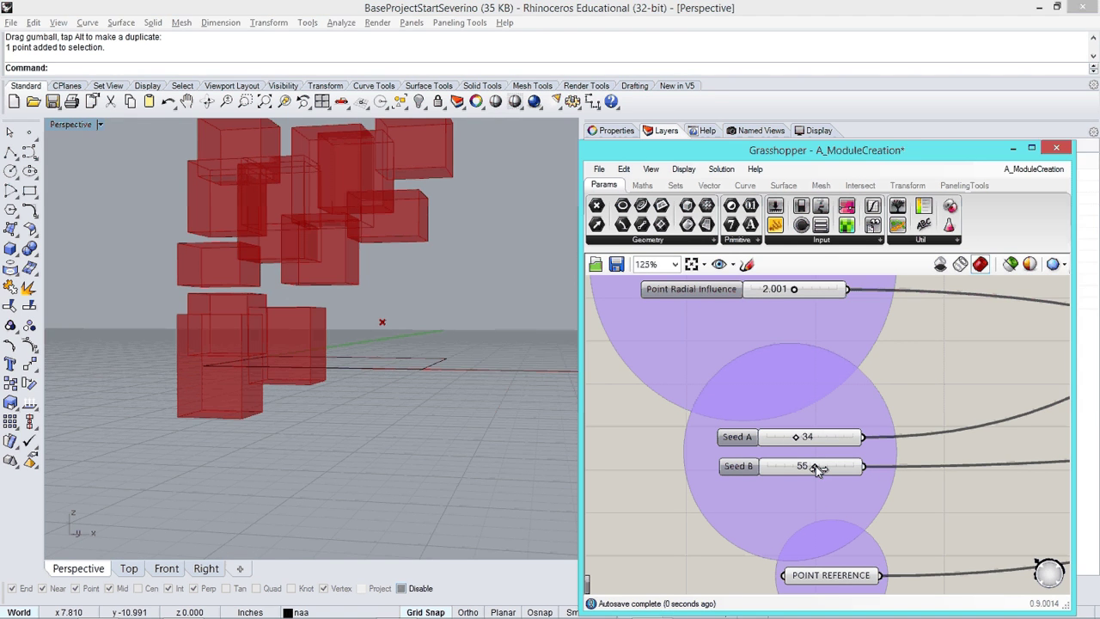
{"action": "left_click_drag", "start_coordinate": [817, 469], "coordinate": [808, 467]}
{"action": "right_click_drag", "start_coordinate": [283, 404], "coordinate": [302, 476]}
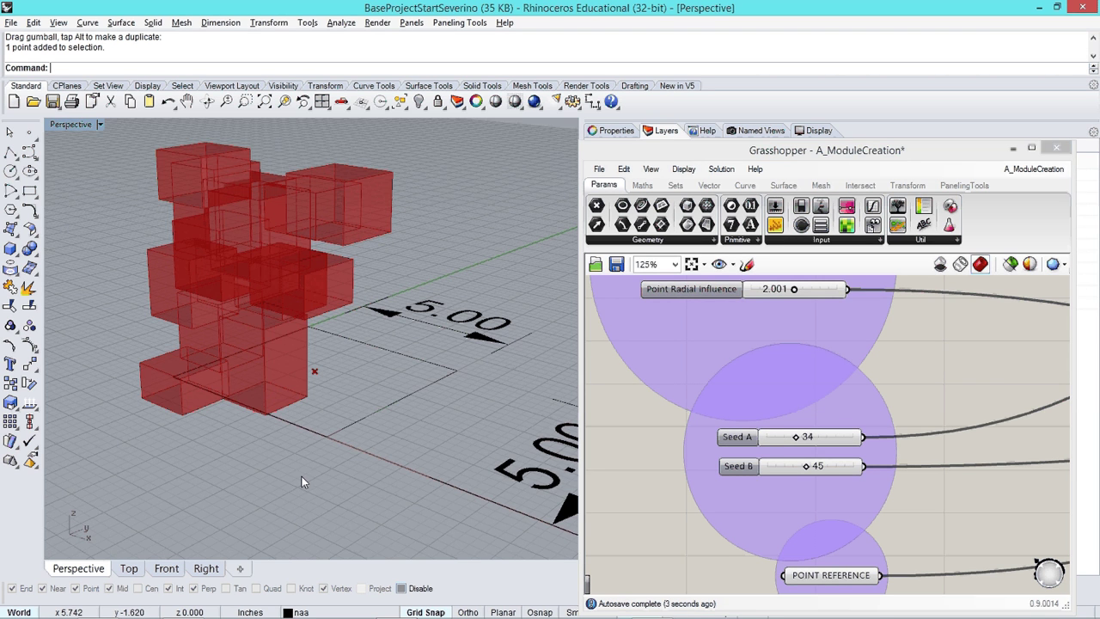
Bake the phase 0 boxes from the Scale NU component onto the Boolean Union OUT layer
{"action": "left_click", "coordinate": [871, 374]}
{"action": "scroll", "coordinate": [871, 374], "scroll_direction": "down", "scroll_amount": 5}
{"action": "scroll", "coordinate": [869, 381], "scroll_direction": "up", "scroll_amount": 2}
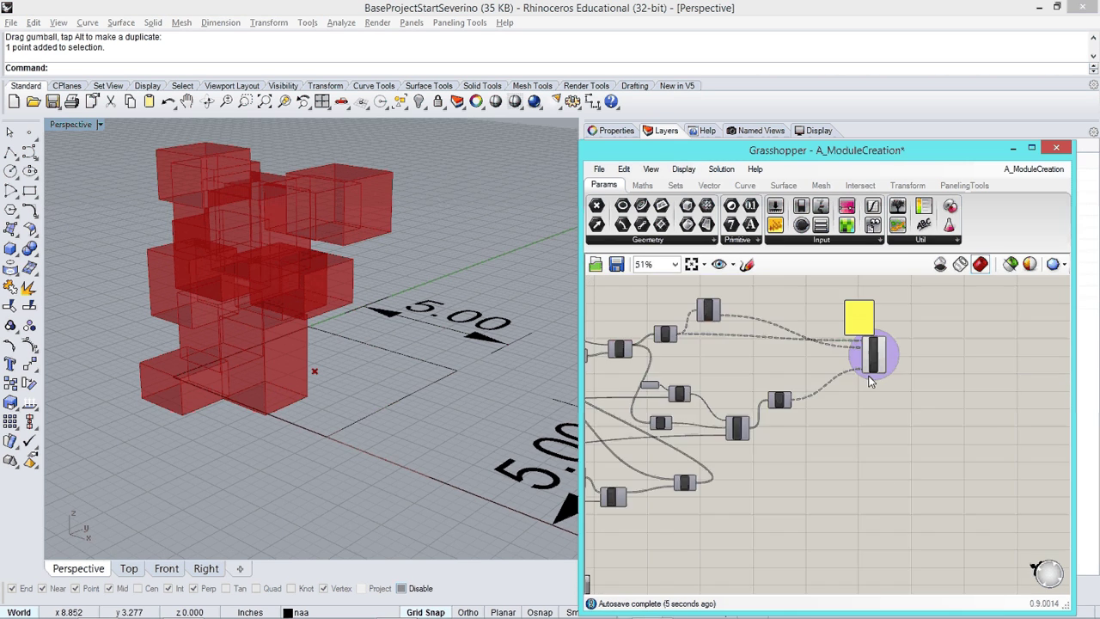
{"action": "scroll", "coordinate": [870, 380], "scroll_direction": "up", "scroll_amount": 3}
{"action": "right_click", "coordinate": [873, 336]}
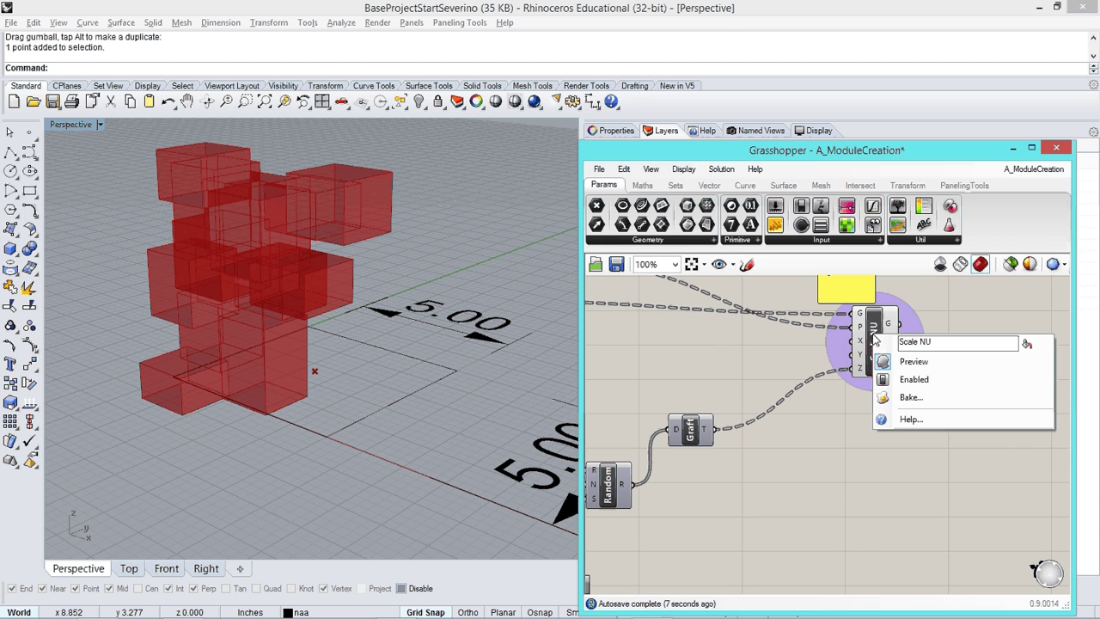
{"action": "left_click", "coordinate": [925, 397]}
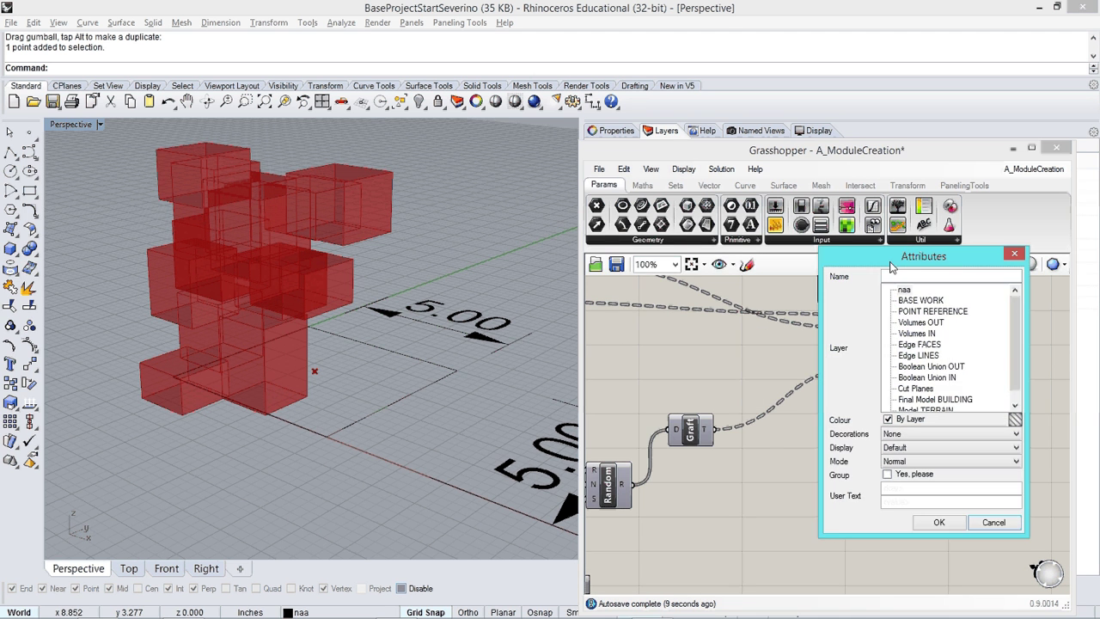
{"action": "left_click_drag", "start_coordinate": [890, 268], "coordinate": [541, 208]}
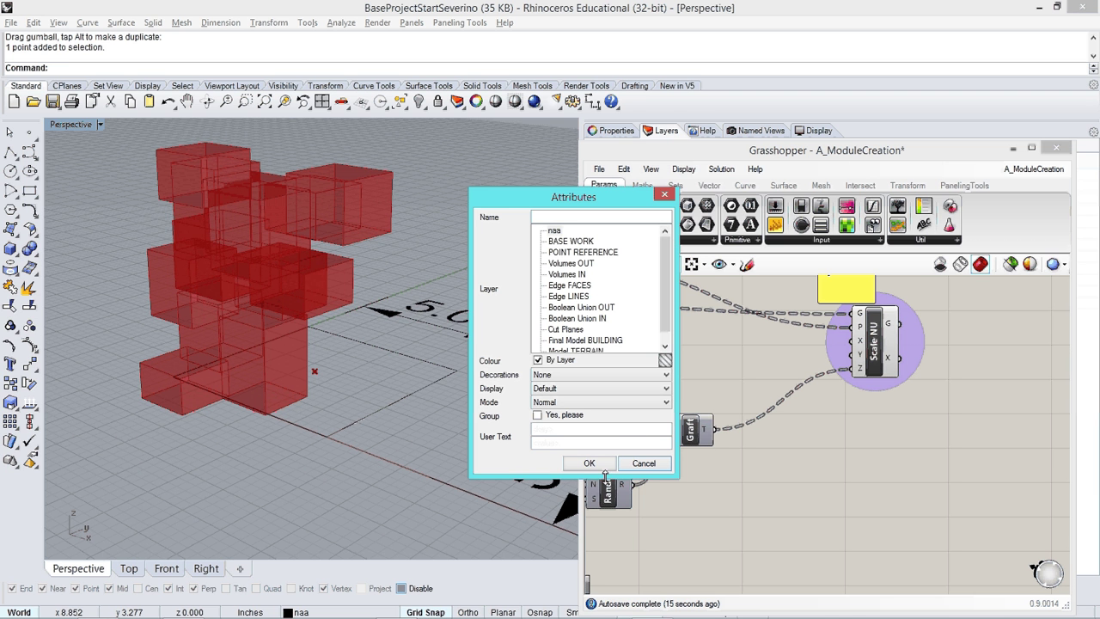
{"action": "left_click_drag", "start_coordinate": [608, 476], "coordinate": [627, 536]}
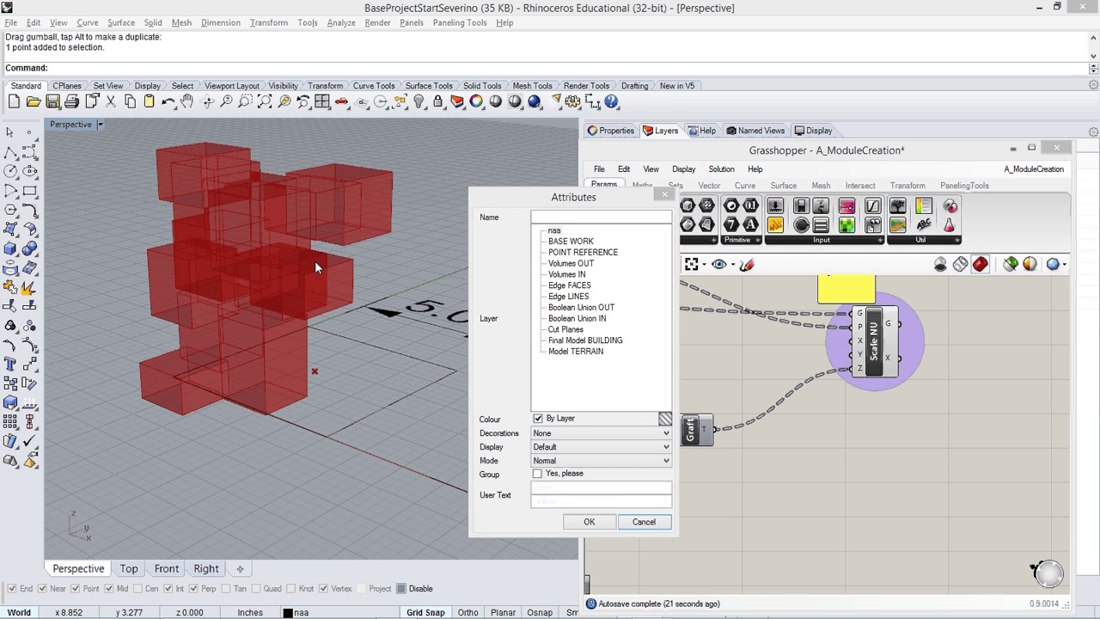
{"action": "left_click", "coordinate": [589, 198]}
{"action": "left_click_drag", "start_coordinate": [589, 199], "coordinate": [591, 195]}
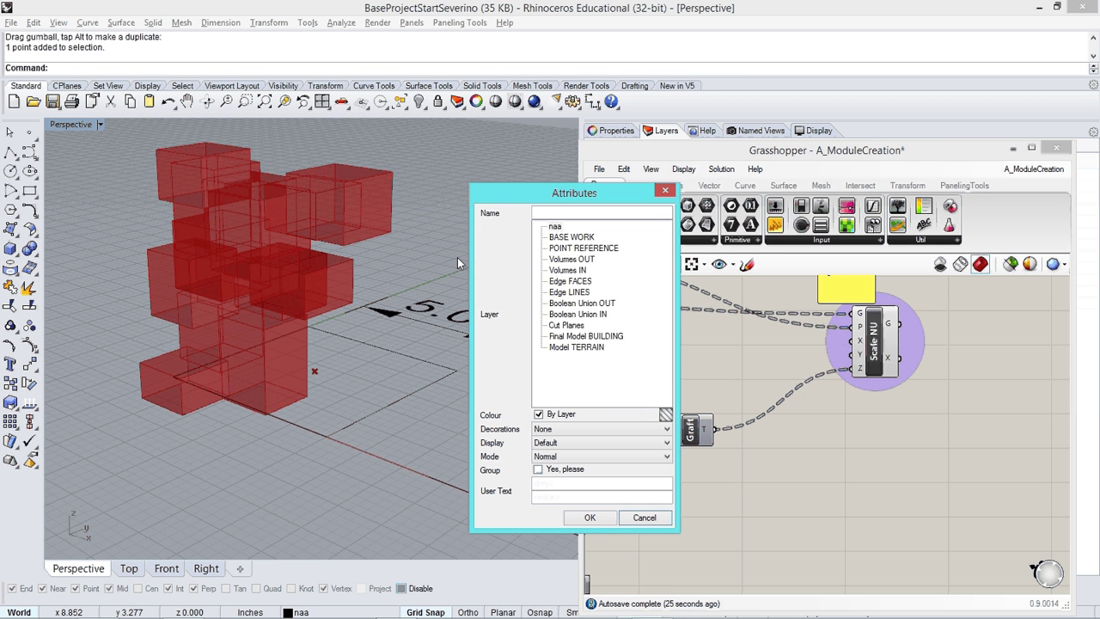
{"action": "left_click", "coordinate": [562, 307]}
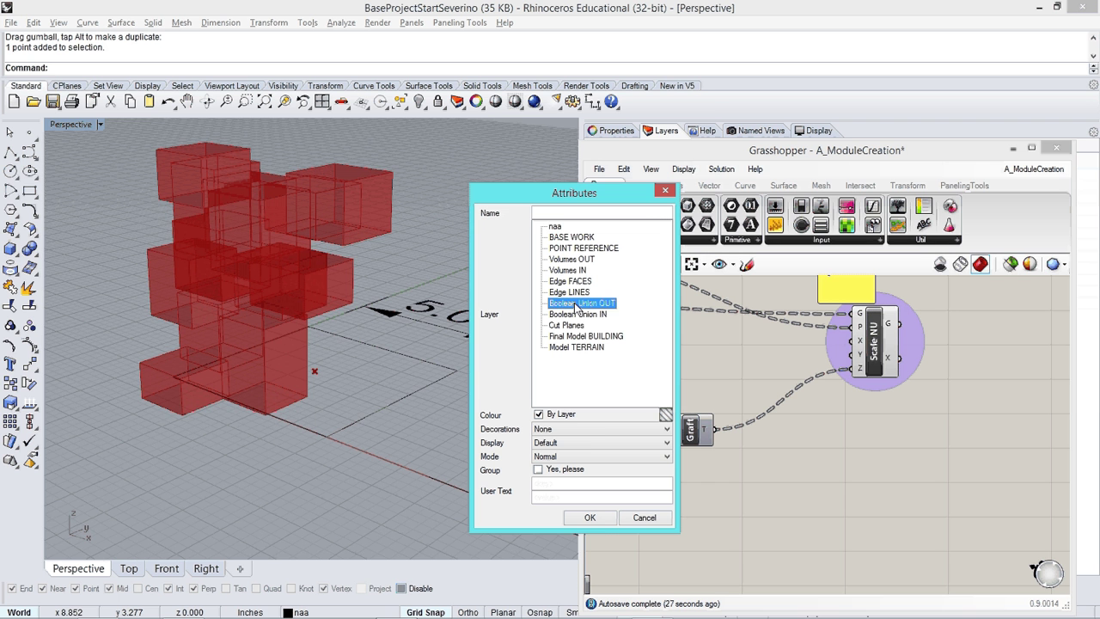
{"action": "left_click", "coordinate": [591, 517]}
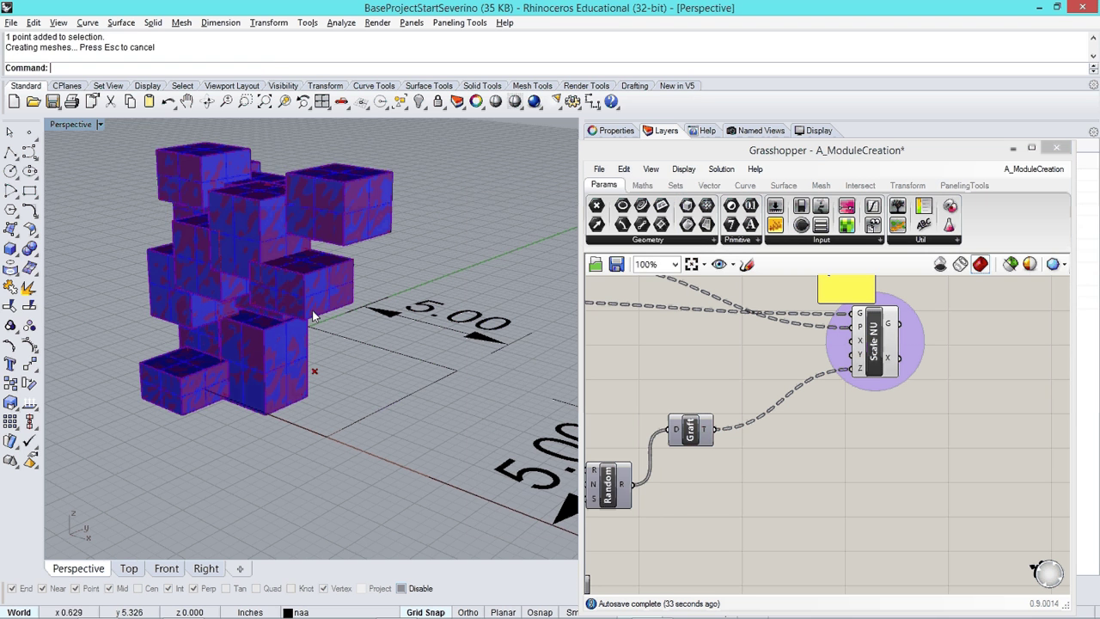
Turn off the Boolean Union OUT layer to hide the baked phase 0 boxes
{"action": "left_click", "coordinate": [339, 199]}
{"action": "left_click", "coordinate": [203, 172]}
{"action": "left_click", "coordinate": [448, 187]}
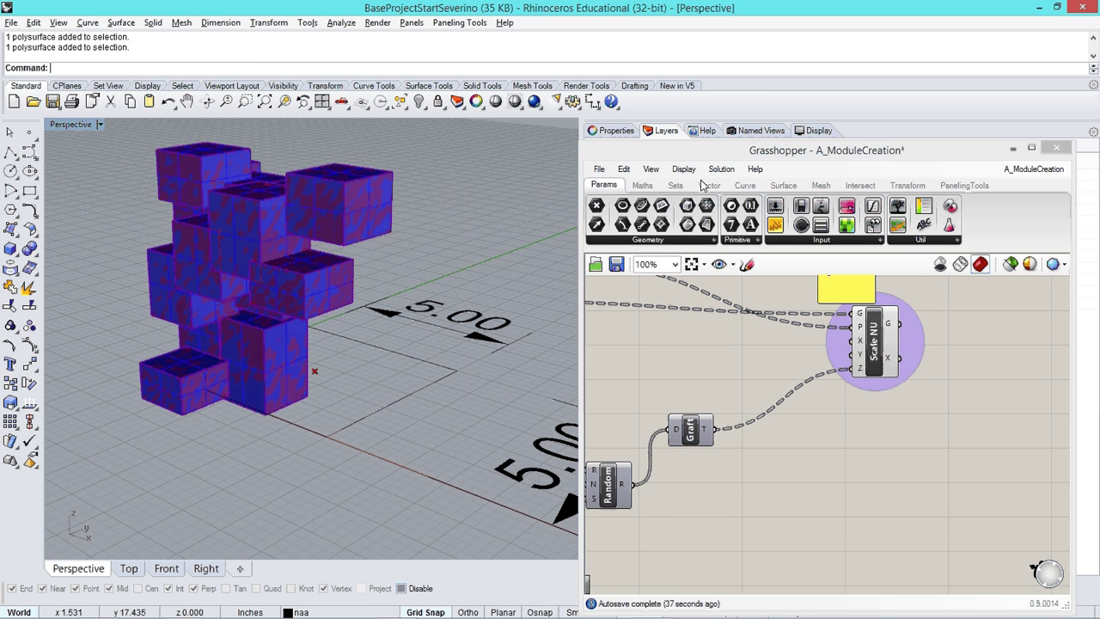
{"action": "left_click_drag", "start_coordinate": [776, 152], "coordinate": [775, 332]}
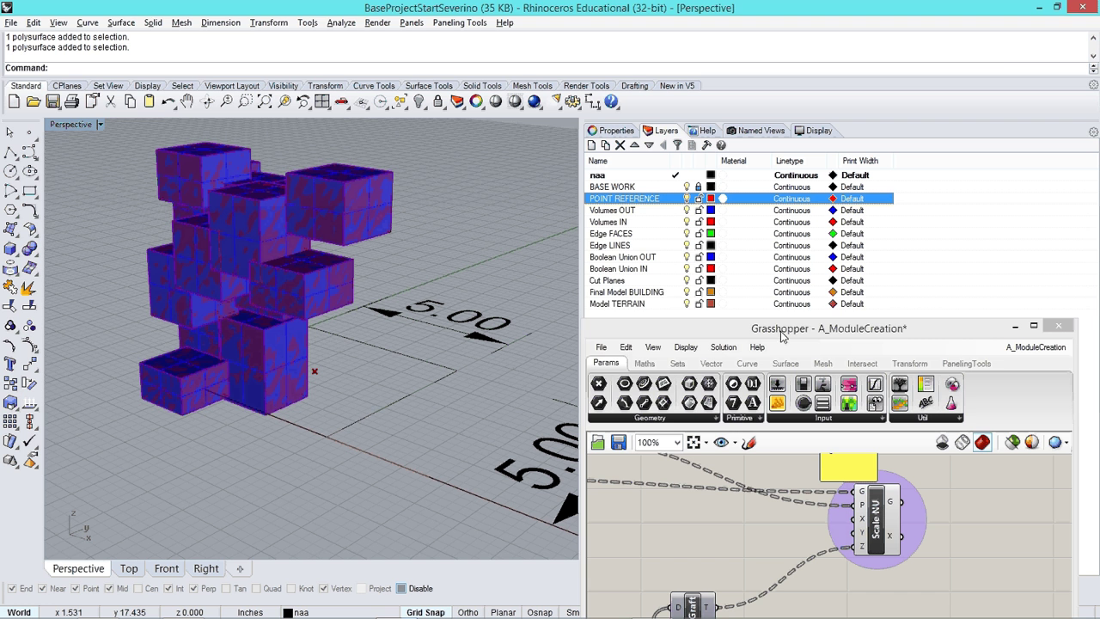
{"action": "left_click_drag", "start_coordinate": [777, 331], "coordinate": [775, 321]}
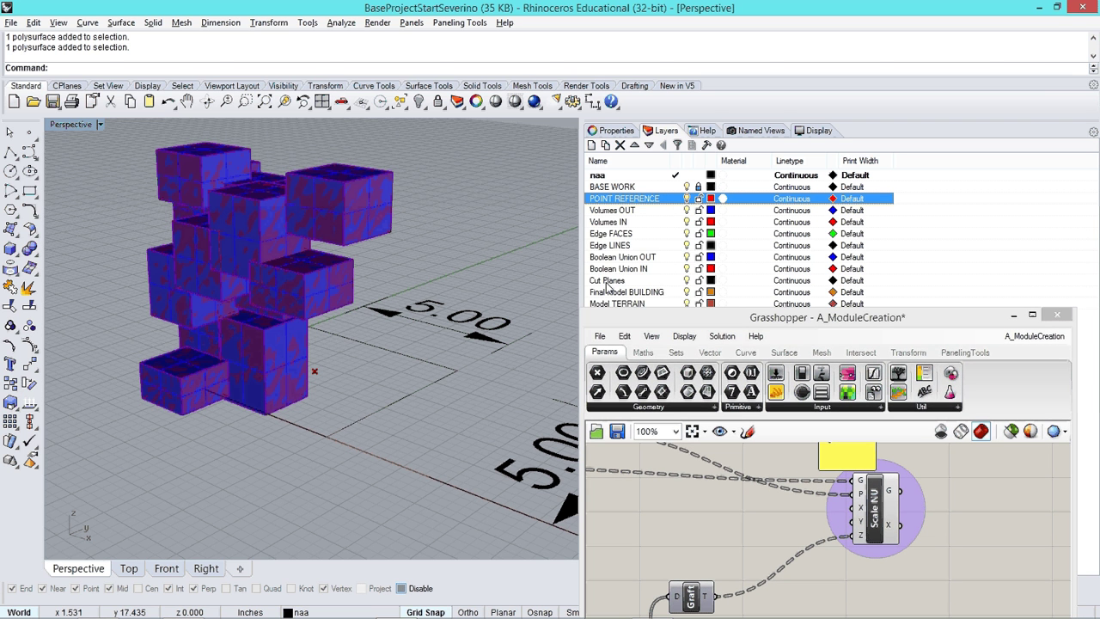
{"action": "left_click", "coordinate": [687, 258]}
{"action": "left_click_drag", "start_coordinate": [738, 308], "coordinate": [741, 78]}
Set the Phases slider to 1
{"action": "scroll", "coordinate": [786, 325], "scroll_direction": "down", "scroll_amount": 5}
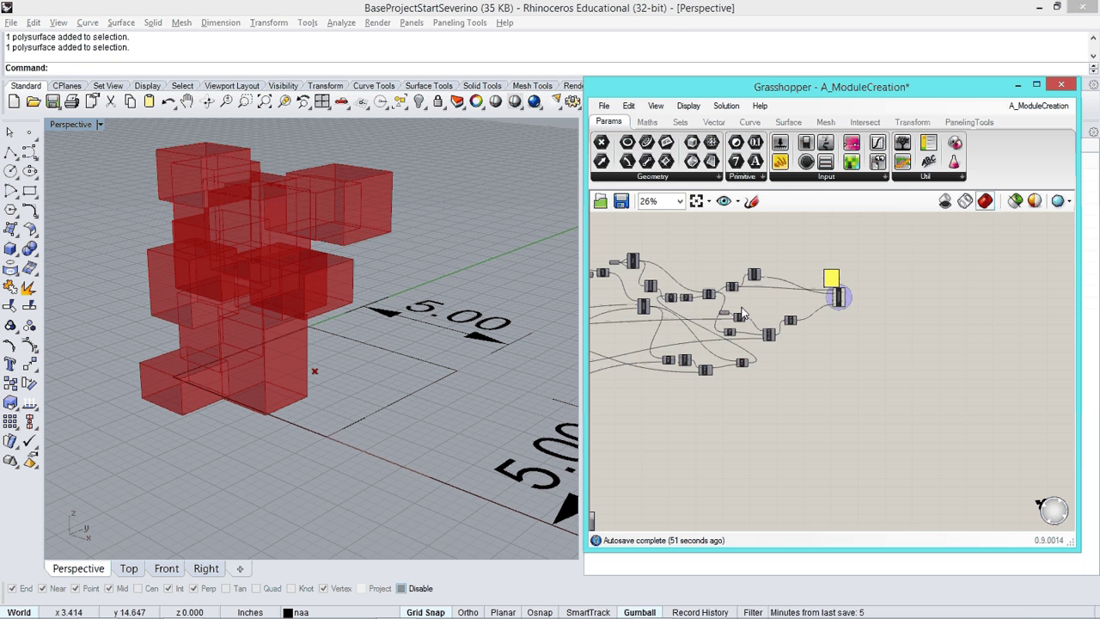
{"action": "scroll", "coordinate": [786, 325], "scroll_direction": "up", "scroll_amount": 6}
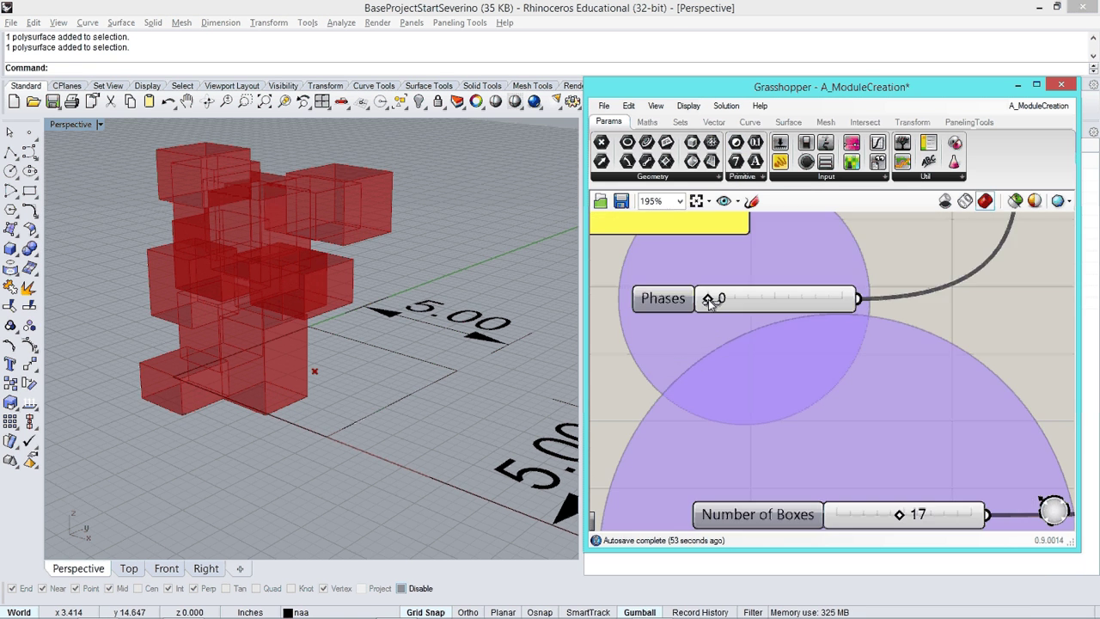
{"action": "left_click_drag", "start_coordinate": [750, 382], "coordinate": [773, 384]}
{"action": "scroll", "coordinate": [773, 384], "scroll_direction": "down", "scroll_amount": 2}
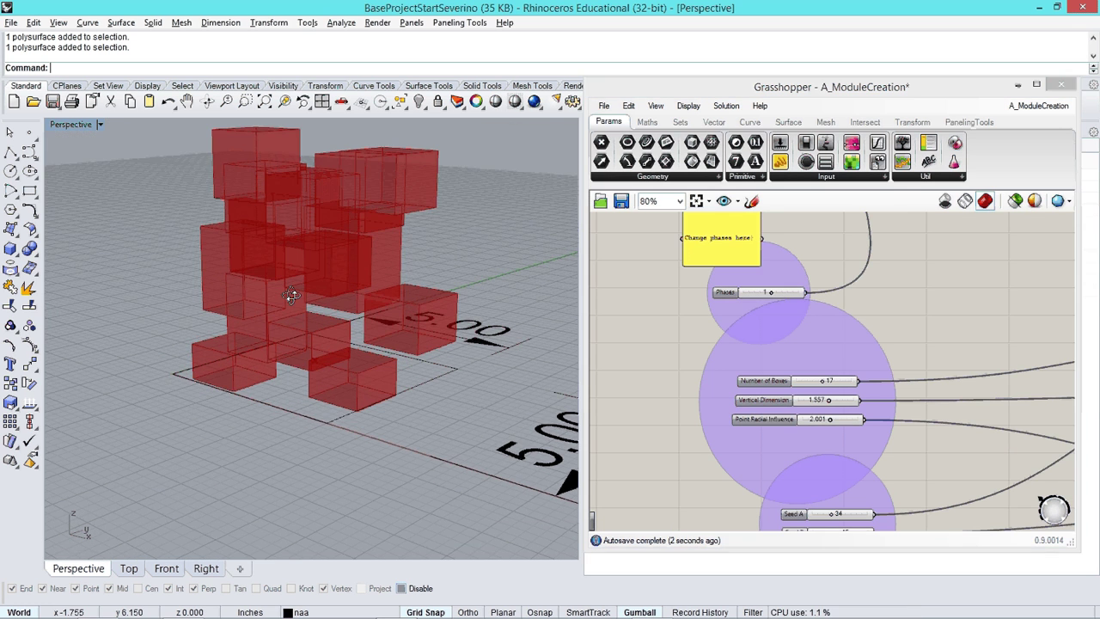
Select the reference point in the Perspective viewport and move it to about mid-height beside the phase 1 boxes
{"action": "right_click_drag", "start_coordinate": [292, 295], "coordinate": [353, 287]}
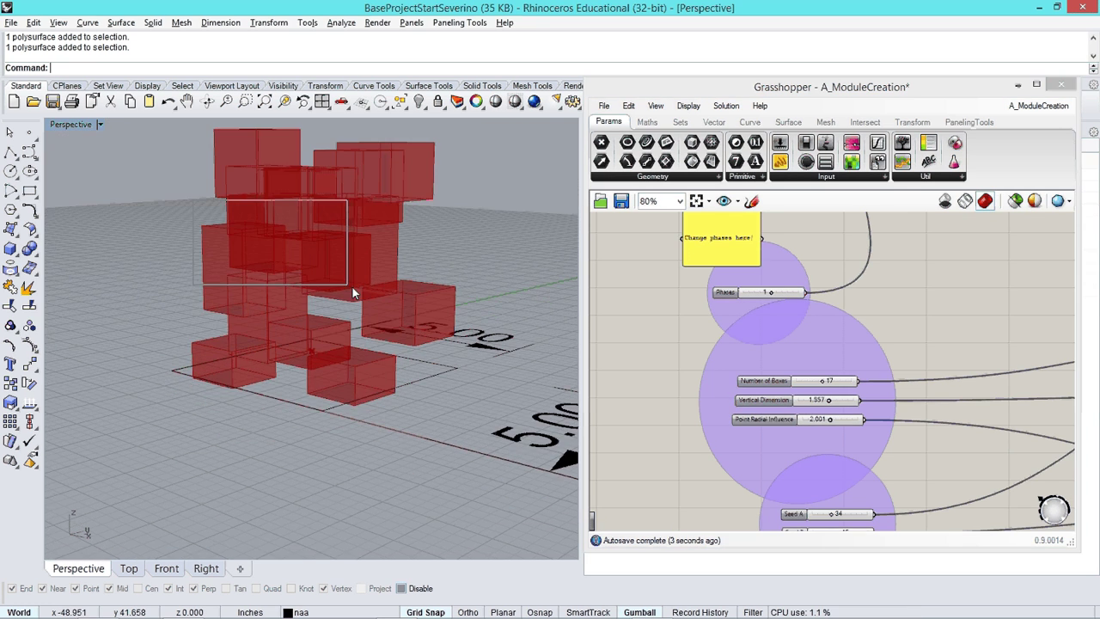
{"action": "left_click", "coordinate": [314, 353]}
{"action": "right_click_drag", "start_coordinate": [329, 375], "coordinate": [336, 314]}
{"action": "left_click_drag", "start_coordinate": [339, 273], "coordinate": [341, 223]}
{"action": "right_click_drag", "start_coordinate": [340, 258], "coordinate": [243, 266]}
{"action": "left_click_drag", "start_coordinate": [287, 282], "coordinate": [301, 259]}
{"action": "right_click_drag", "start_coordinate": [314, 337], "coordinate": [451, 308]}
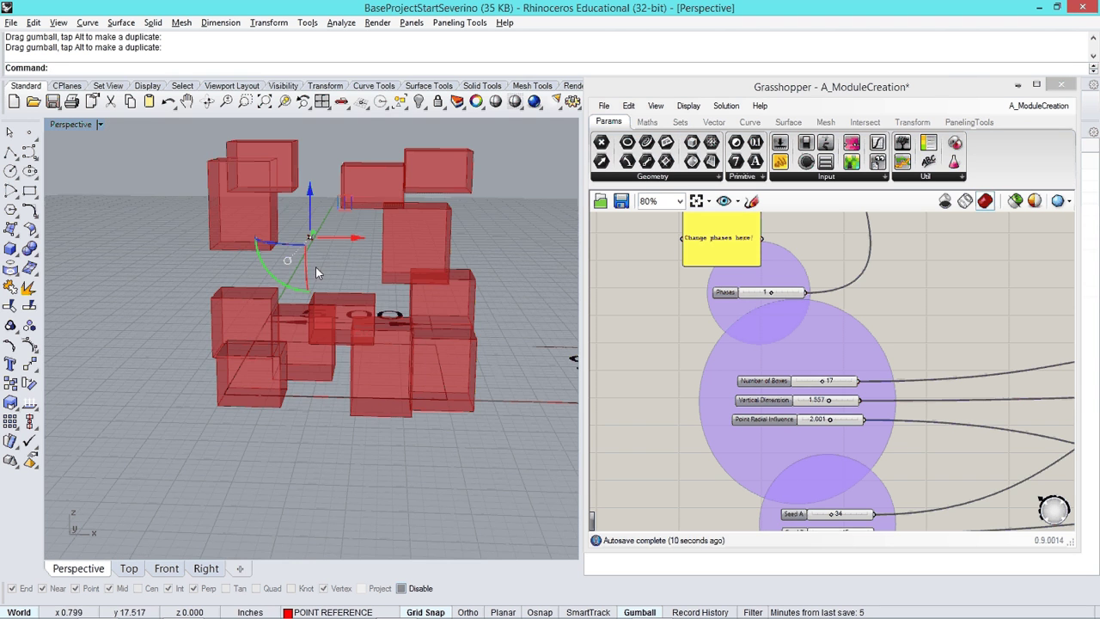
{"action": "left_click_drag", "start_coordinate": [311, 215], "coordinate": [303, 291]}
{"action": "right_click_drag", "start_coordinate": [347, 379], "coordinate": [378, 377]}
Set Number of Boxes to 18, Vertical Dimension to 2.000 and Point Radial Influence to 2.257
{"action": "left_click", "coordinate": [842, 361]}
{"action": "scroll", "coordinate": [845, 352], "scroll_direction": "up", "scroll_amount": 2}
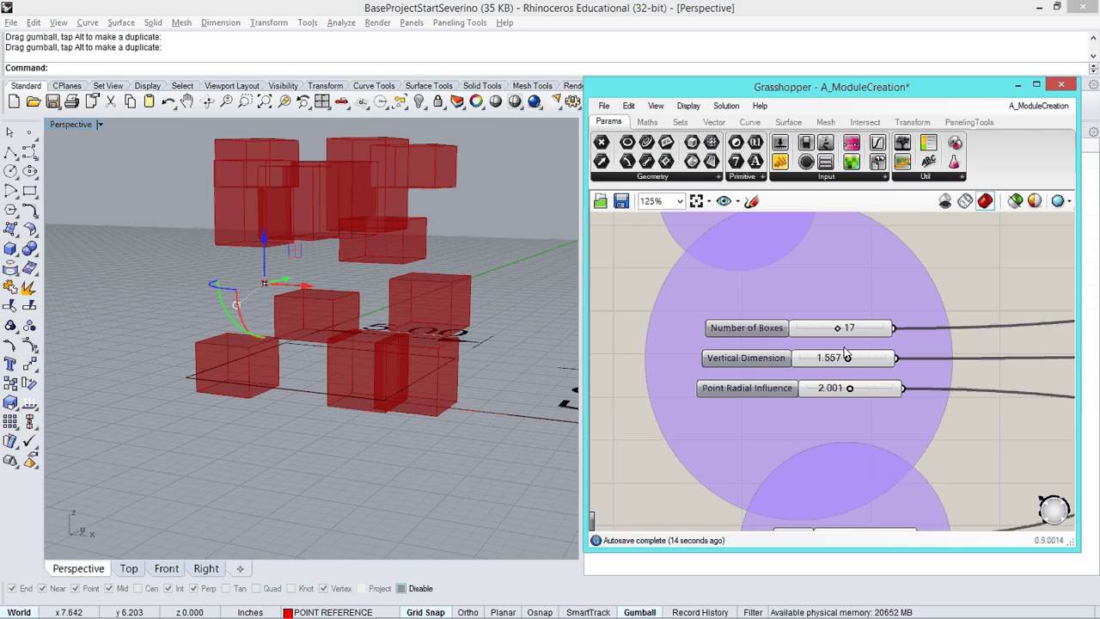
{"action": "left_click_drag", "start_coordinate": [837, 327], "coordinate": [989, 359]}
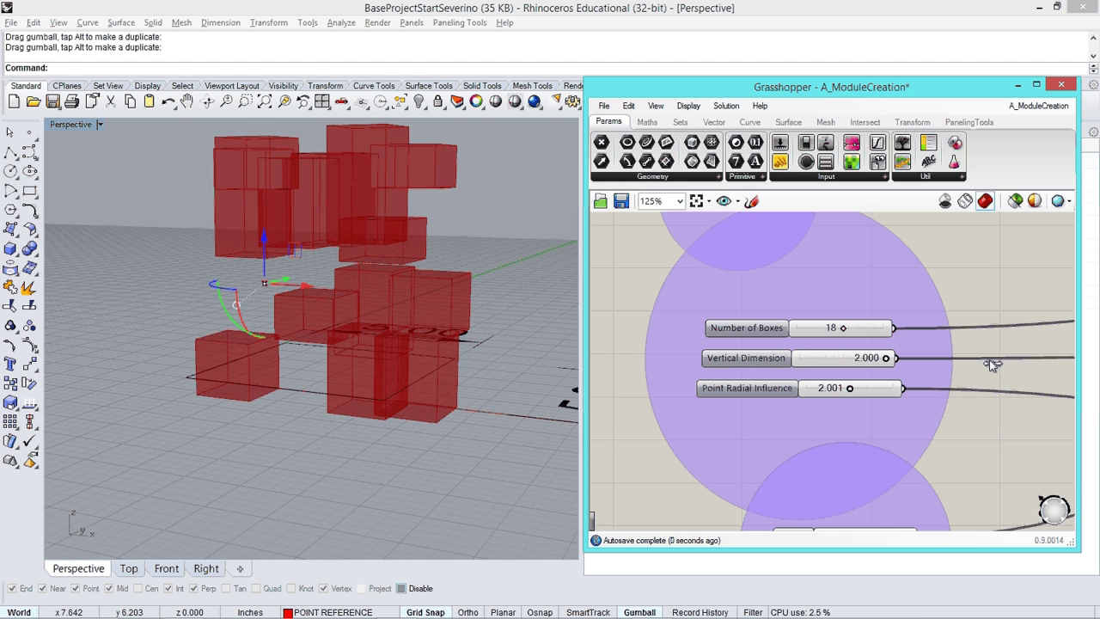
{"action": "mouse_move", "coordinate": [849, 390]}
{"action": "left_mouse_down"}
{"action": "mouse_move", "coordinate": [887, 392]}
{"action": "mouse_move", "coordinate": [863, 393]}
{"action": "left_mouse_up"}
Set the Seed A slider to 40 and the Seed B slider to 43
{"action": "right_click_drag", "start_coordinate": [863, 393], "coordinate": [853, 283]}
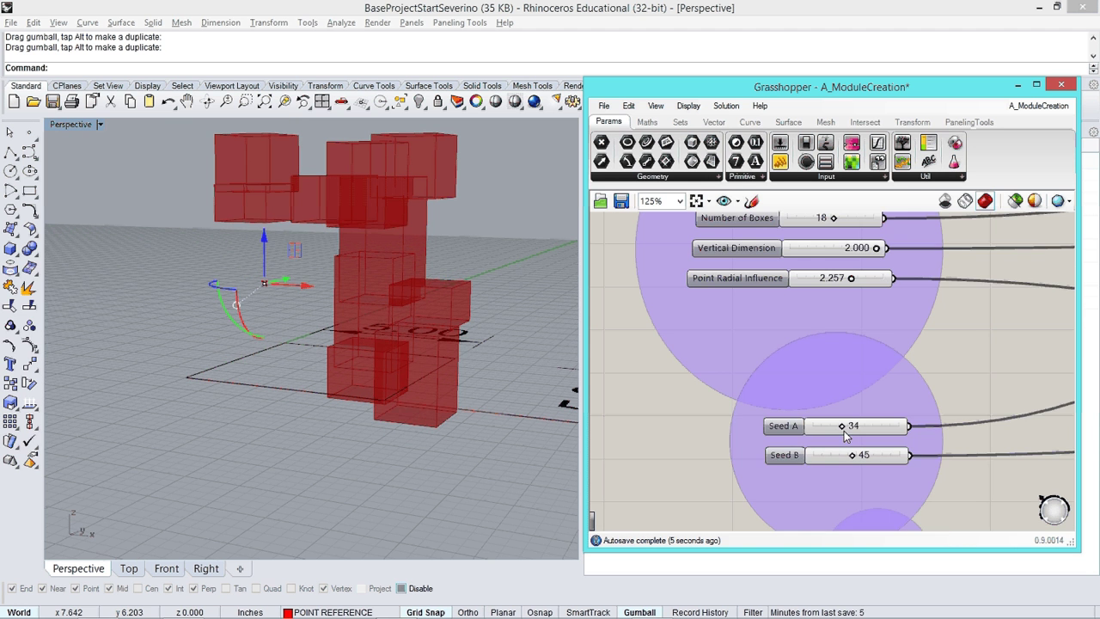
{"action": "left_click_drag", "start_coordinate": [855, 427], "coordinate": [853, 459]}
{"action": "right_click_drag", "start_coordinate": [380, 378], "coordinate": [297, 369]}
Bake the phase 1 boxes from the Scale NU component onto the Boolean Union OUT layer
{"action": "left_click", "coordinate": [963, 343]}
{"action": "scroll", "coordinate": [971, 343], "scroll_direction": "down", "scroll_amount": 6}
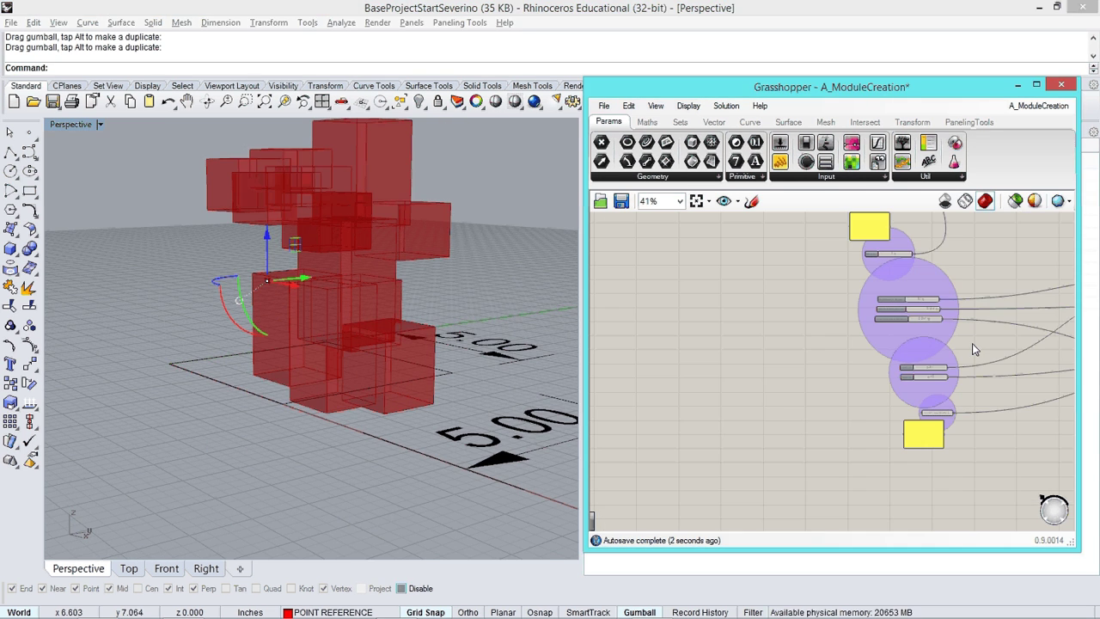
{"action": "scroll", "coordinate": [899, 344], "scroll_direction": "up", "scroll_amount": 5}
{"action": "scroll", "coordinate": [894, 339], "scroll_direction": "up", "scroll_amount": 1}
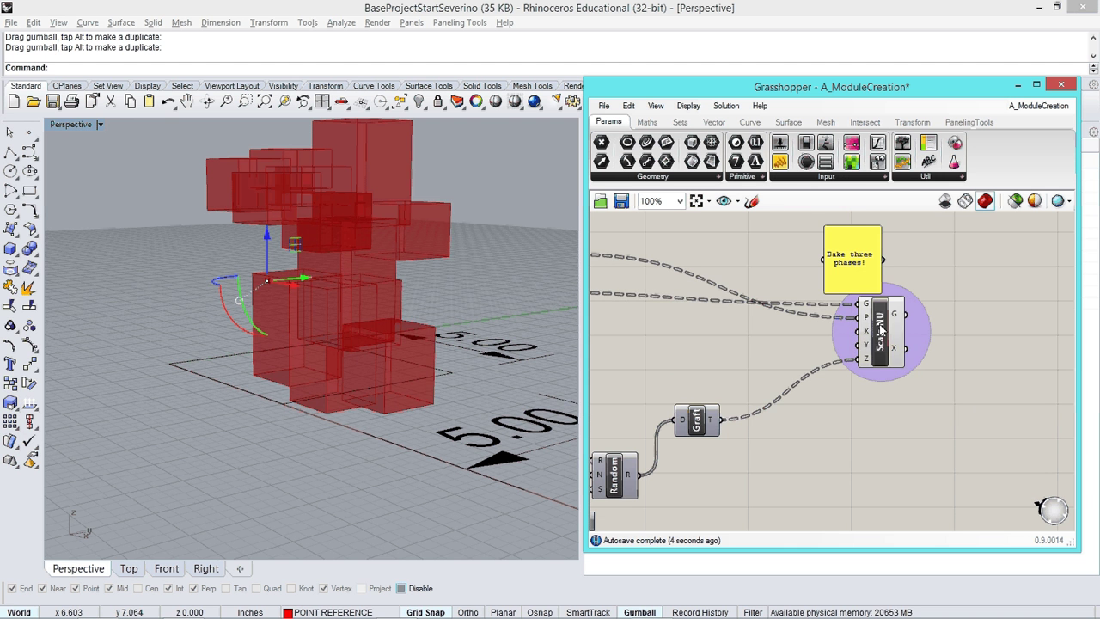
{"action": "right_click", "coordinate": [881, 331]}
{"action": "left_click", "coordinate": [881, 333]}
{"action": "scroll", "coordinate": [881, 333], "scroll_direction": "up", "scroll_amount": 3}
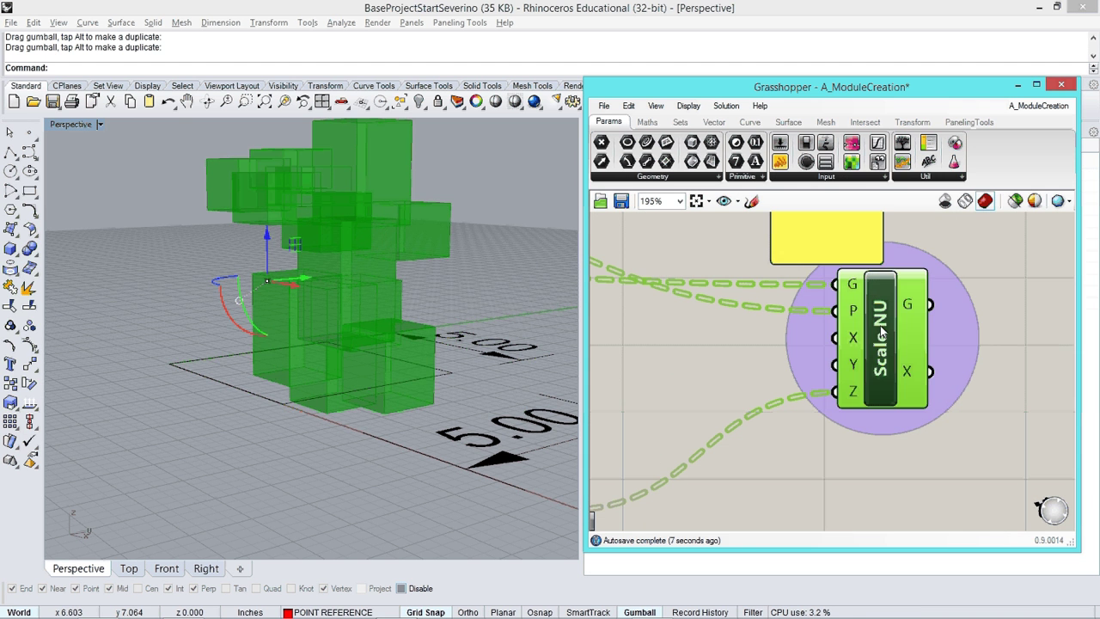
{"action": "right_click", "coordinate": [892, 318]}
{"action": "left_click", "coordinate": [922, 385]}
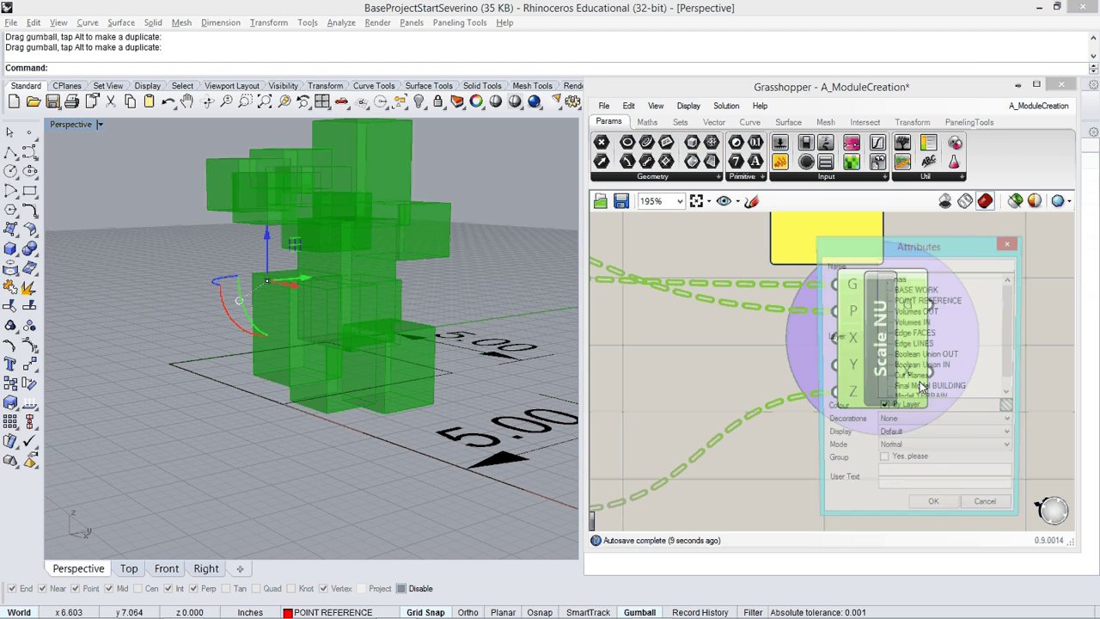
{"action": "left_click", "coordinate": [926, 355]}
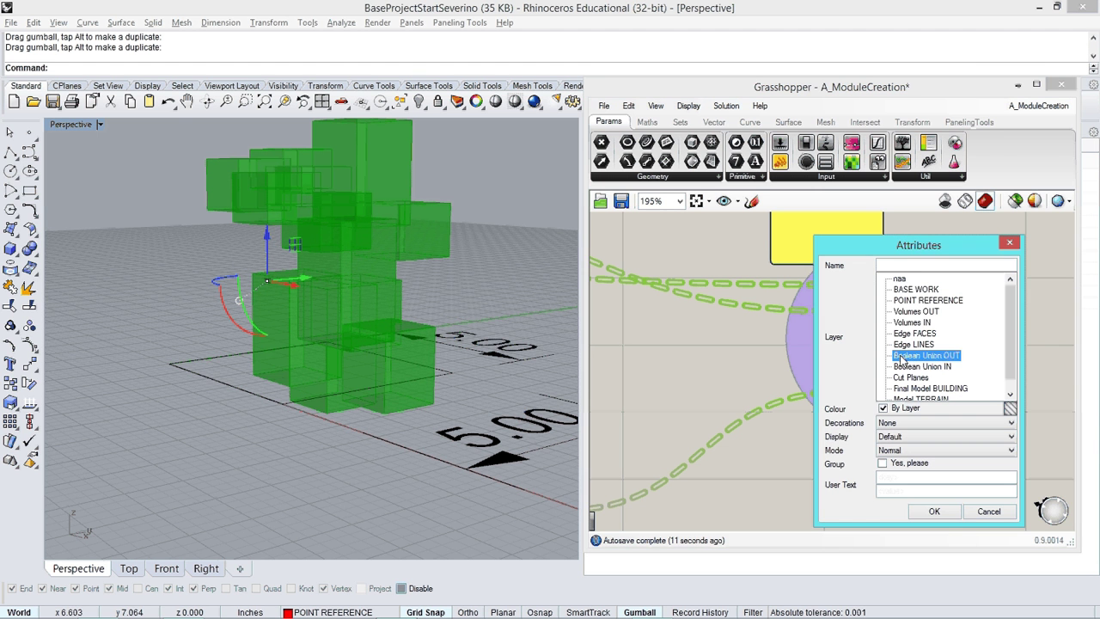
{"action": "left_click", "coordinate": [935, 511]}
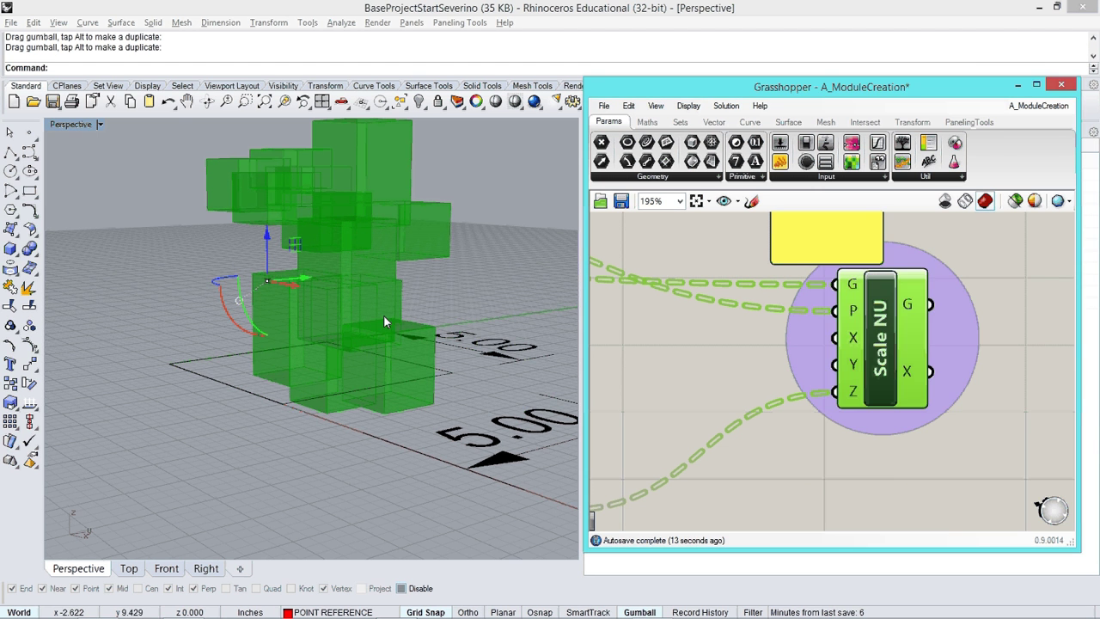
{"action": "left_click", "coordinate": [612, 352]}
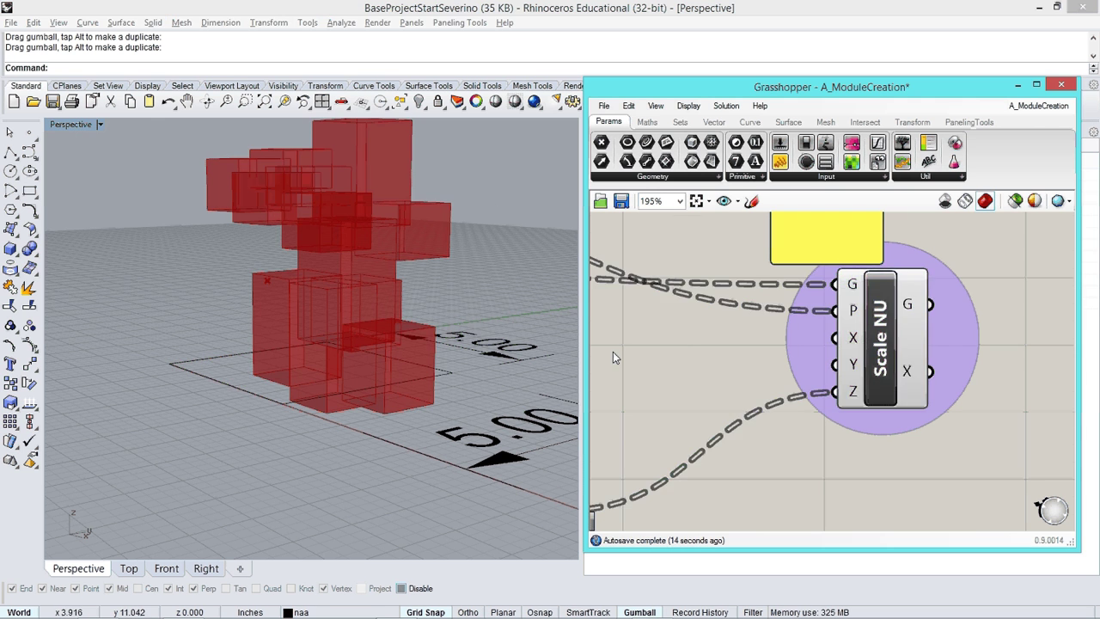
Set the Phases slider to 2
{"action": "scroll", "coordinate": [851, 344], "scroll_direction": "down", "scroll_amount": 5}
{"action": "right_click_drag", "start_coordinate": [423, 228], "coordinate": [347, 233]}
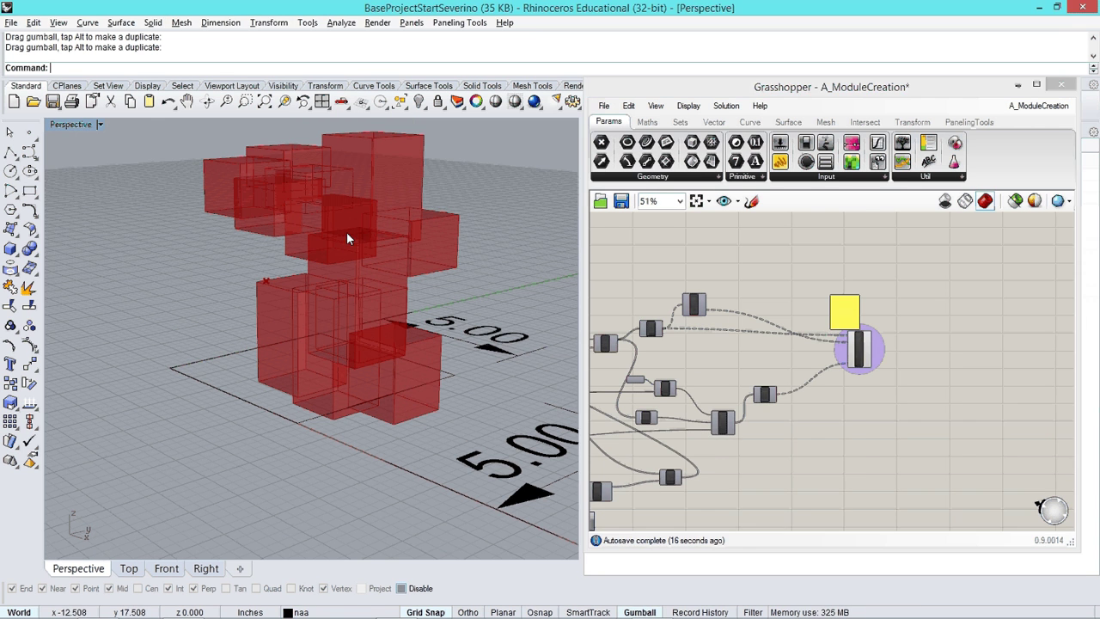
{"action": "scroll", "coordinate": [802, 368], "scroll_direction": "down", "scroll_amount": 2}
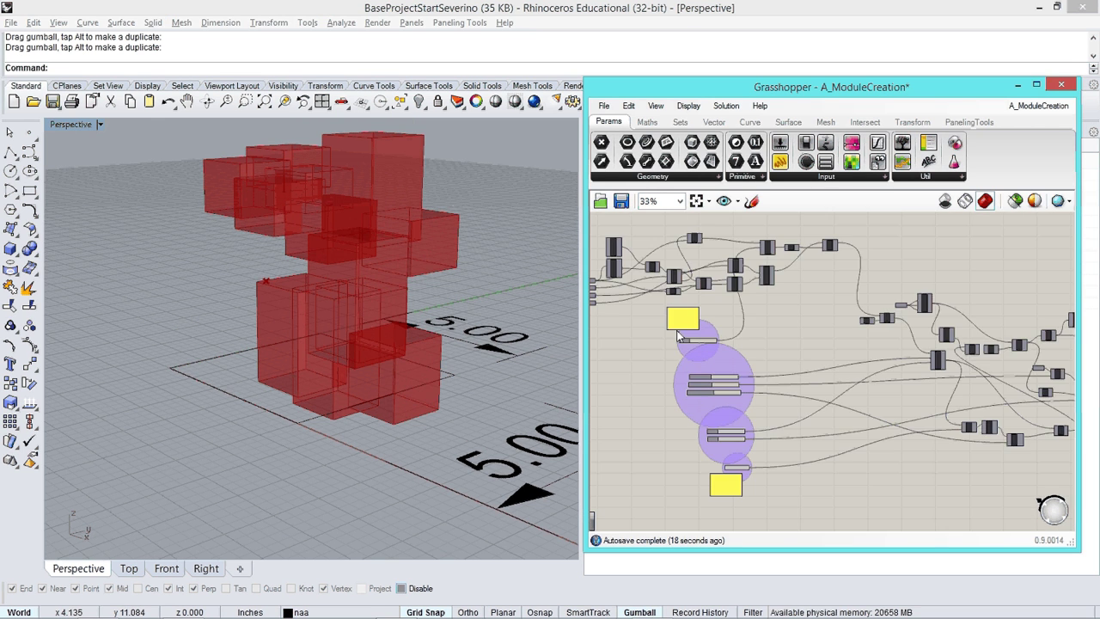
{"action": "scroll", "coordinate": [679, 335], "scroll_direction": "up", "scroll_amount": 4}
{"action": "left_click_drag", "start_coordinate": [757, 347], "coordinate": [781, 329]}
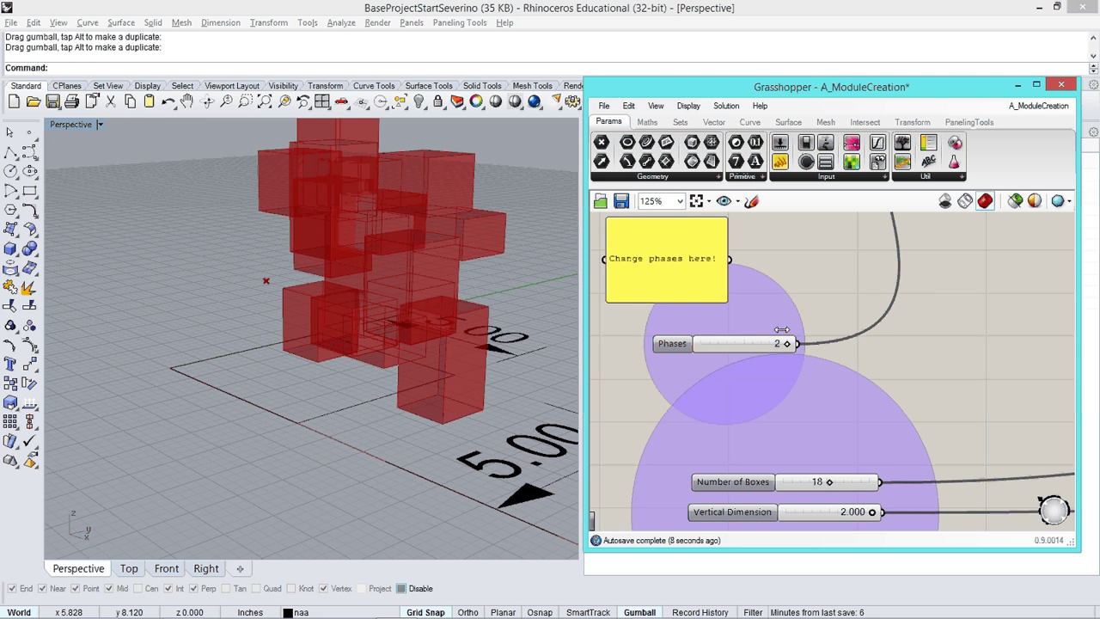
Select the reference point and move it along Y, along X and upward near the top of the phase 2 boxes
{"action": "left_click", "coordinate": [330, 326]}
{"action": "left_click", "coordinate": [293, 311]}
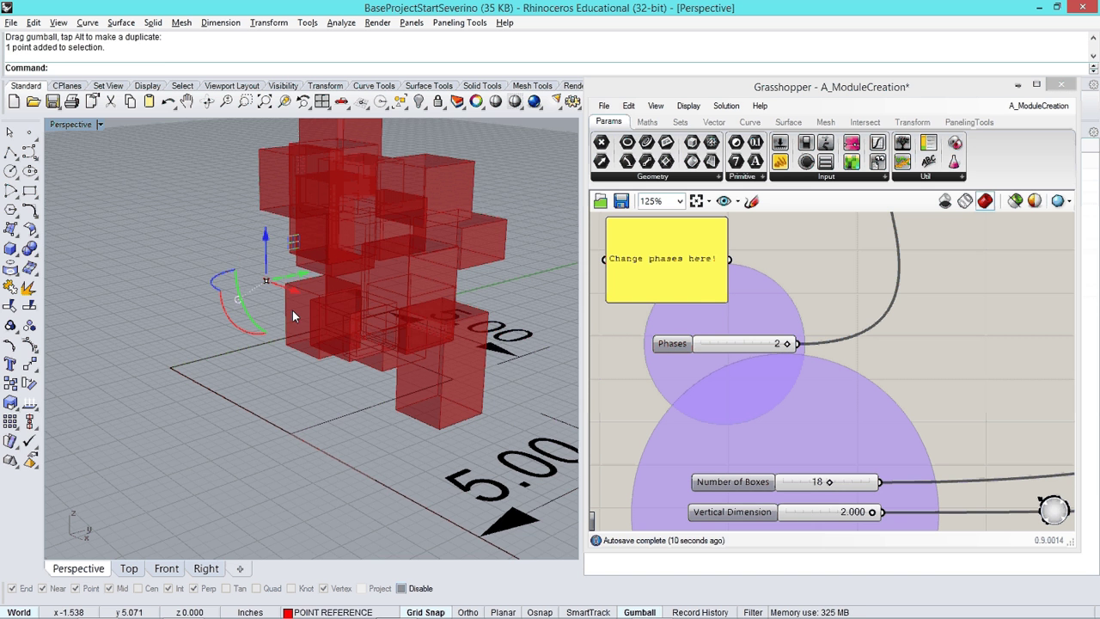
{"action": "left_click_drag", "start_coordinate": [295, 275], "coordinate": [395, 266]}
{"action": "right_click_drag", "start_coordinate": [396, 267], "coordinate": [453, 335]}
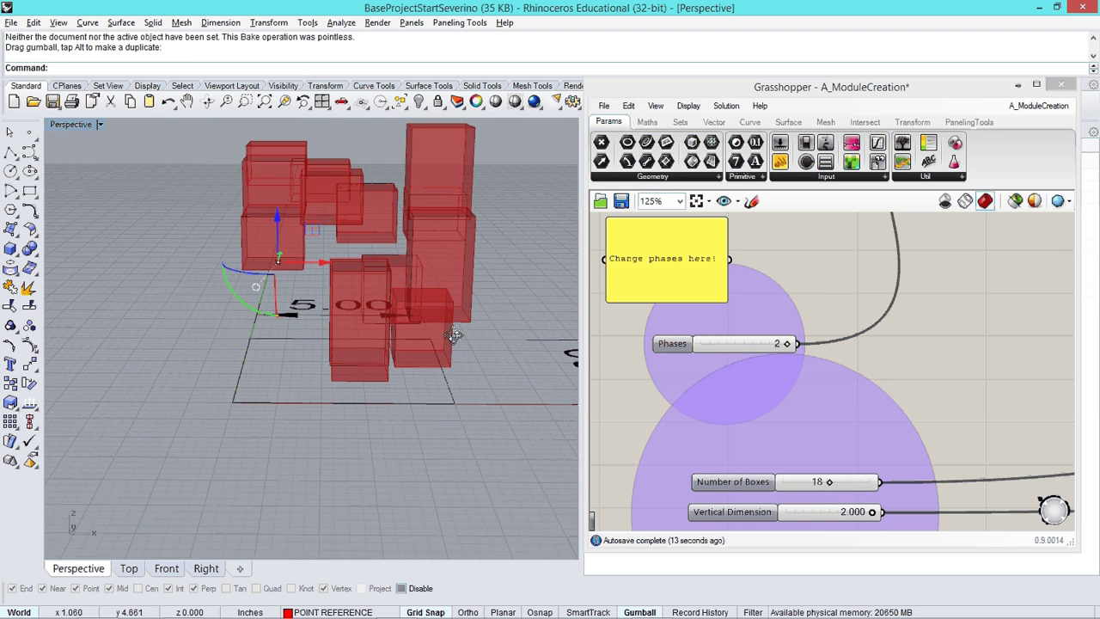
{"action": "left_click_drag", "start_coordinate": [320, 262], "coordinate": [402, 262]}
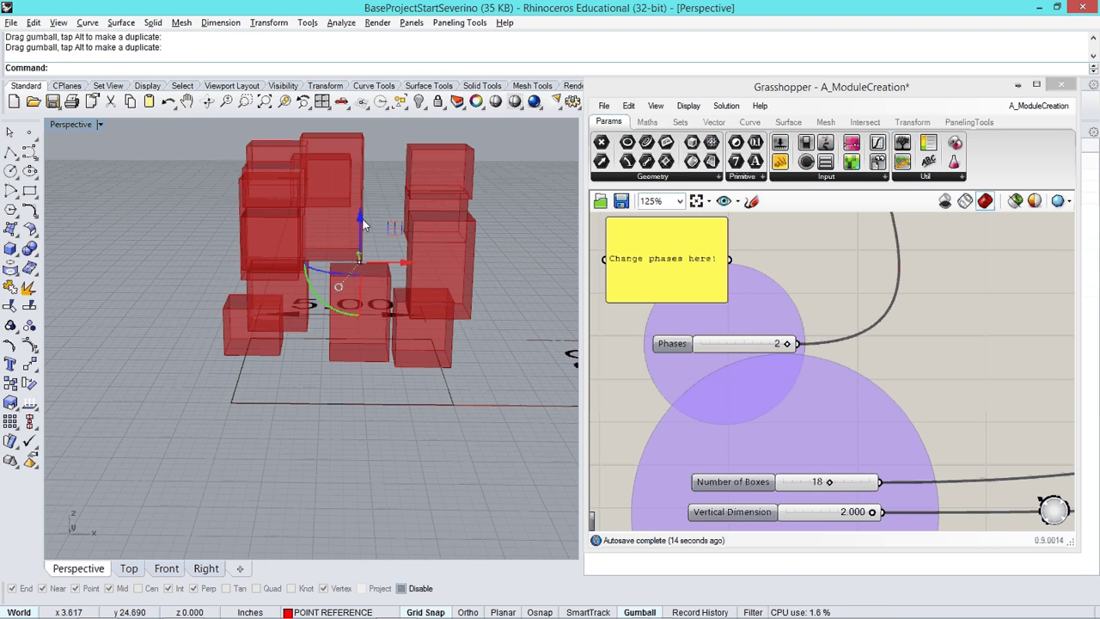
{"action": "left_click_drag", "start_coordinate": [364, 225], "coordinate": [359, 172]}
{"action": "right_click_drag", "start_coordinate": [359, 173], "coordinate": [550, 219]}
Set Number of Boxes to 16, reduce the Vertical Dimension and adjust the Point Radial Influence
{"action": "right_click_drag", "start_coordinate": [804, 344], "coordinate": [812, 239]}
{"action": "mouse_move", "coordinate": [834, 376]}
{"action": "left_mouse_down"}
{"action": "mouse_move", "coordinate": [847, 379]}
{"action": "mouse_move", "coordinate": [828, 378]}
{"action": "left_mouse_up"}
{"action": "right_click_drag", "start_coordinate": [882, 416], "coordinate": [854, 348]}
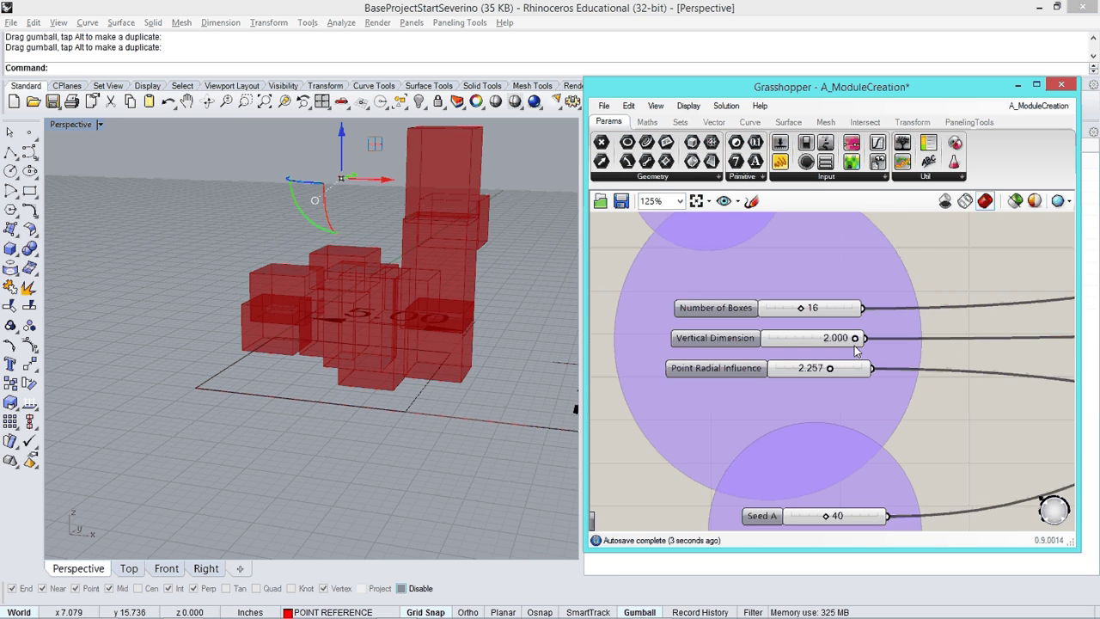
{"action": "left_click_drag", "start_coordinate": [854, 339], "coordinate": [802, 372]}
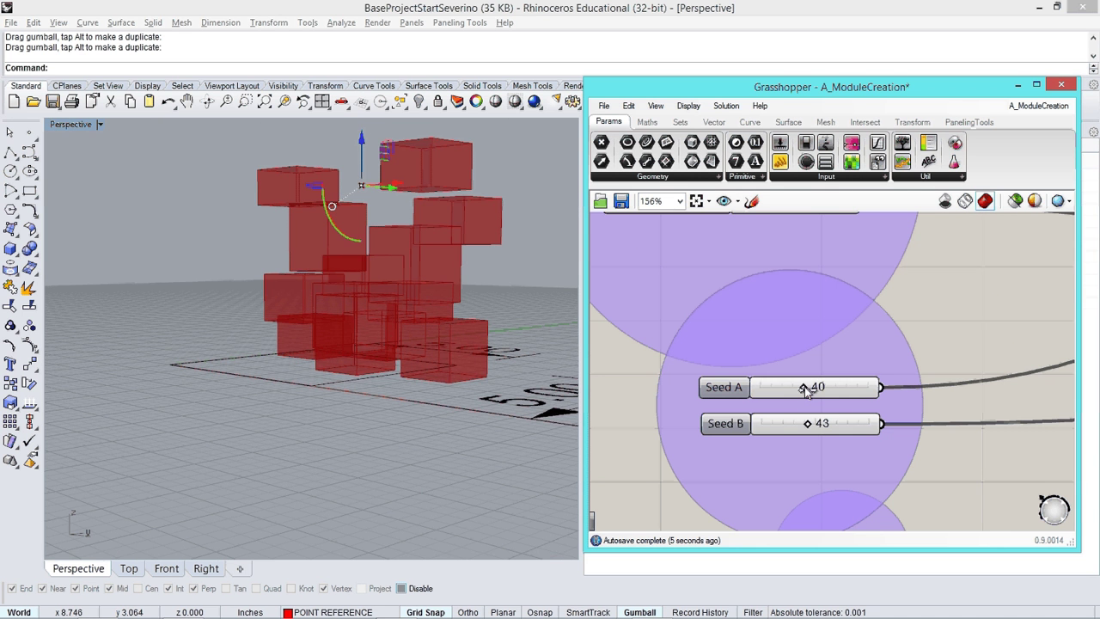
Set the Seed A slider to 46 and the Seed B slider to 50 to rearrange the phase 2 boxes
{"action": "mouse_move", "coordinate": [804, 387]}
{"action": "left_mouse_down"}
{"action": "mouse_move", "coordinate": [822, 427]}
{"action": "mouse_move", "coordinate": [810, 388]}
{"action": "left_mouse_up"}
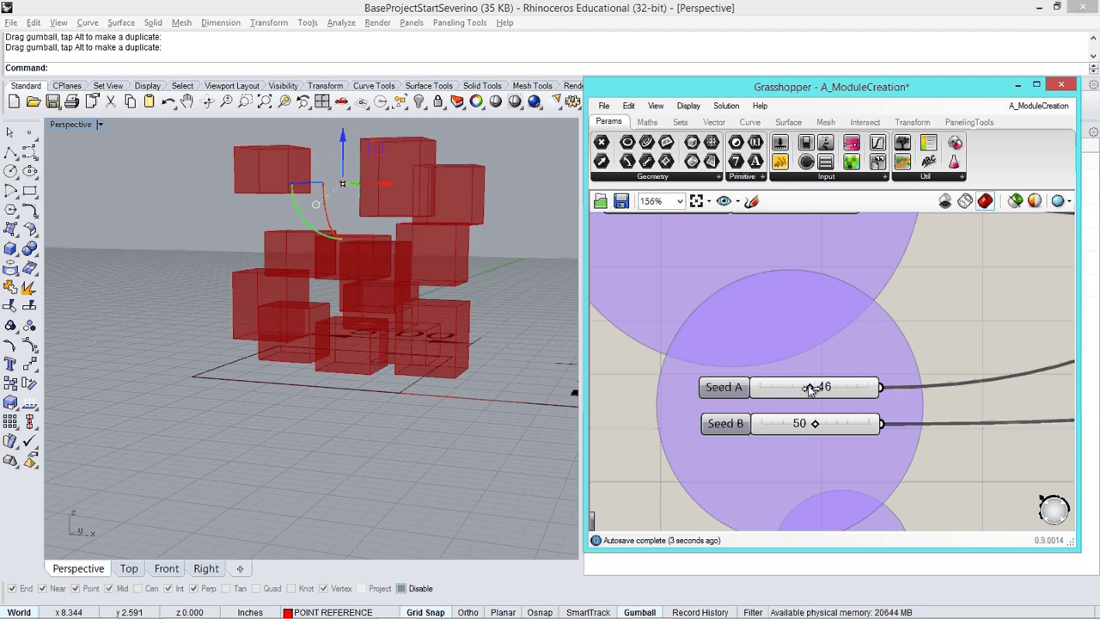
{"action": "right_click_drag", "start_coordinate": [426, 323], "coordinate": [348, 369]}
Bake the phase 2 boxes from the Scale NU component onto the Boolean Union OUT layer
{"action": "left_click", "coordinate": [915, 330]}
{"action": "scroll", "coordinate": [817, 367], "scroll_direction": "down", "scroll_amount": 6}
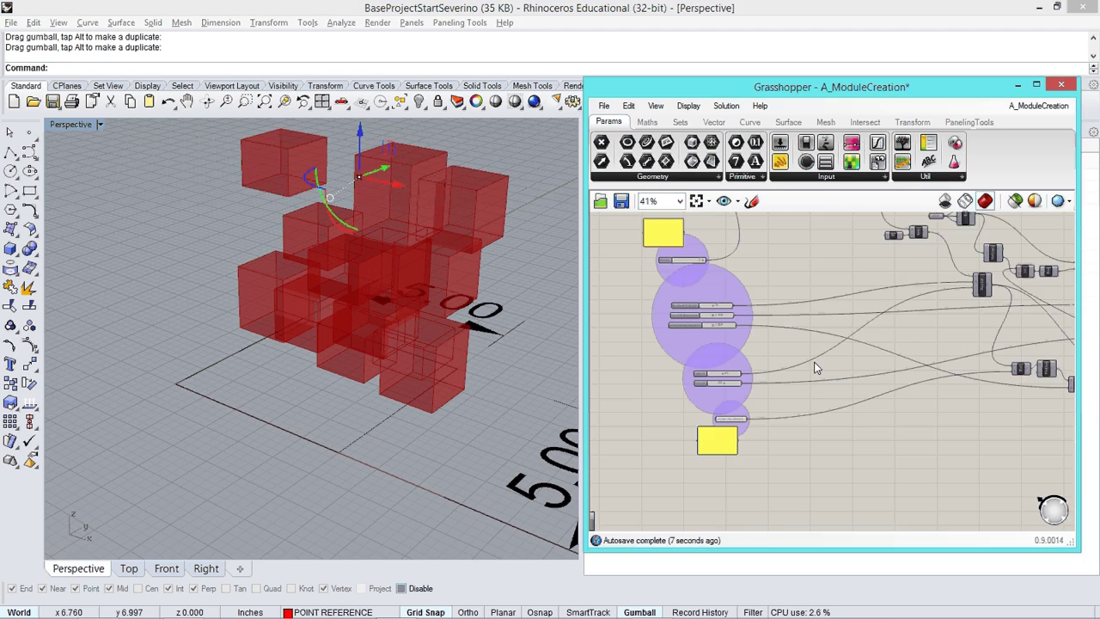
{"action": "scroll", "coordinate": [817, 367], "scroll_direction": "down", "scroll_amount": 4}
{"action": "right_click_drag", "start_coordinate": [991, 355], "coordinate": [859, 378]}
{"action": "scroll", "coordinate": [879, 354], "scroll_direction": "up", "scroll_amount": 8}
{"action": "scroll", "coordinate": [901, 293], "scroll_direction": "up", "scroll_amount": 3}
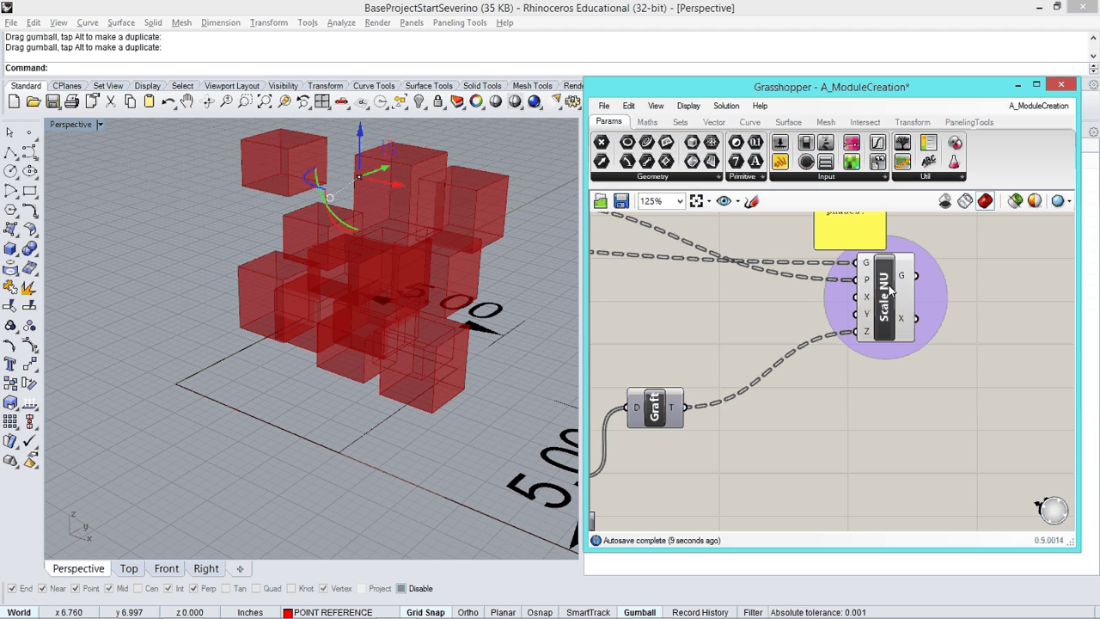
{"action": "right_click", "coordinate": [894, 295]}
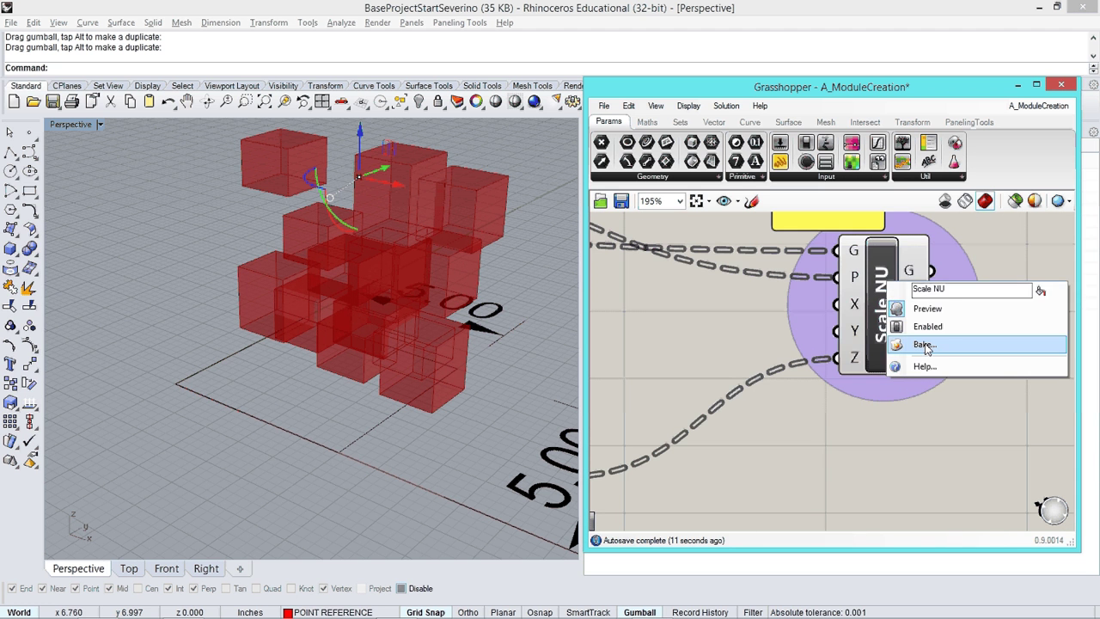
{"action": "left_click", "coordinate": [923, 344]}
{"action": "left_click", "coordinate": [926, 318]}
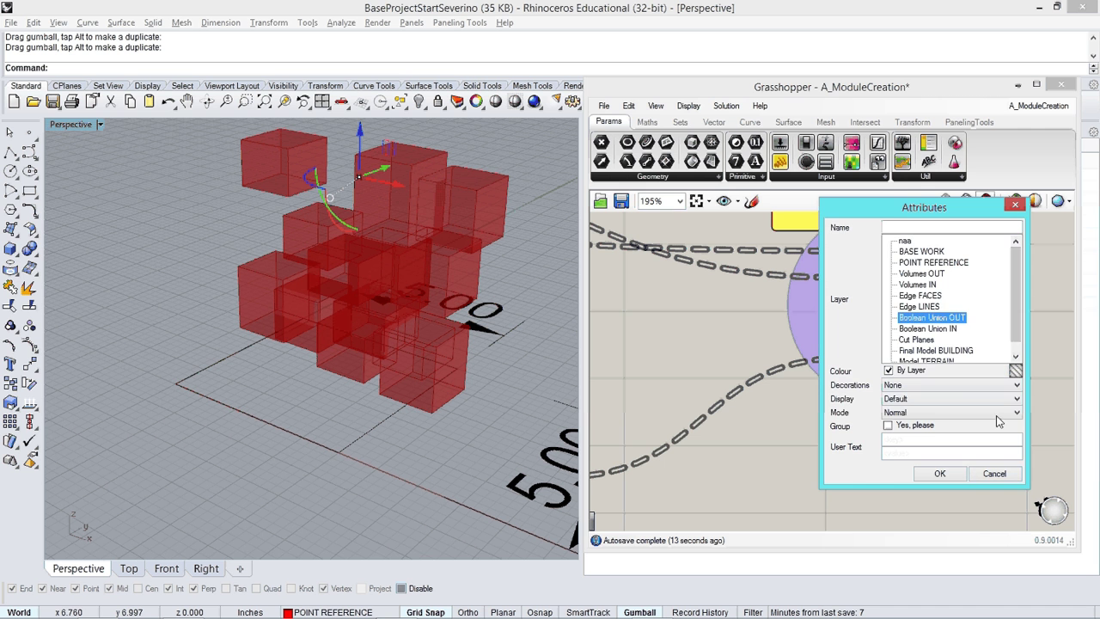
{"action": "left_click", "coordinate": [938, 472]}
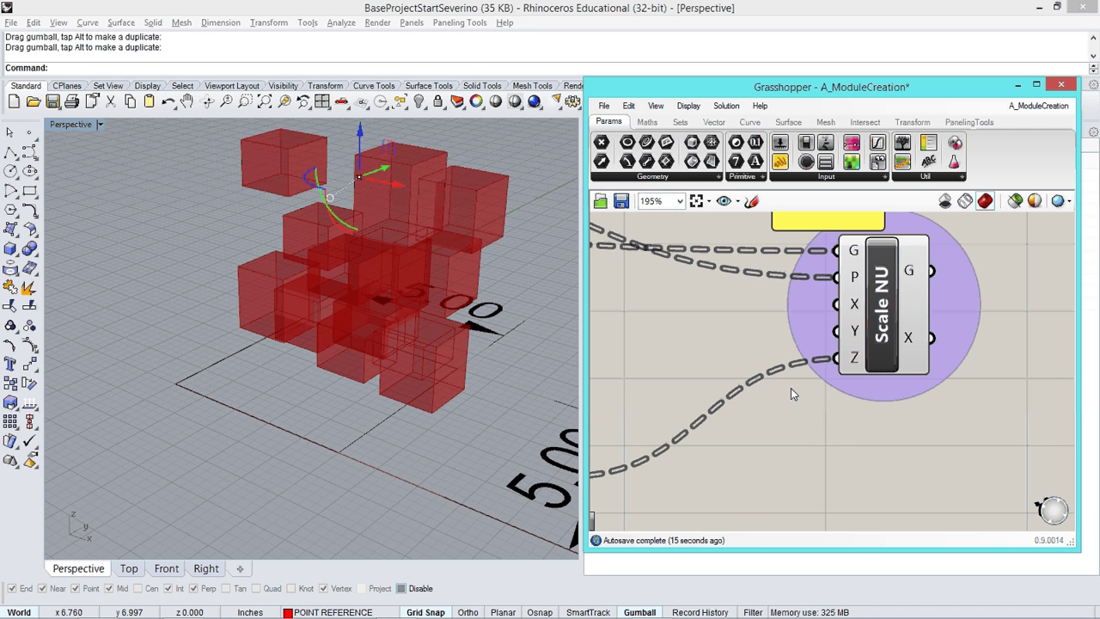
Close the Grasshopper definition window and deselect the reference point in the Perspective view
{"action": "scroll", "coordinate": [738, 262], "scroll_direction": "down", "scroll_amount": 5}
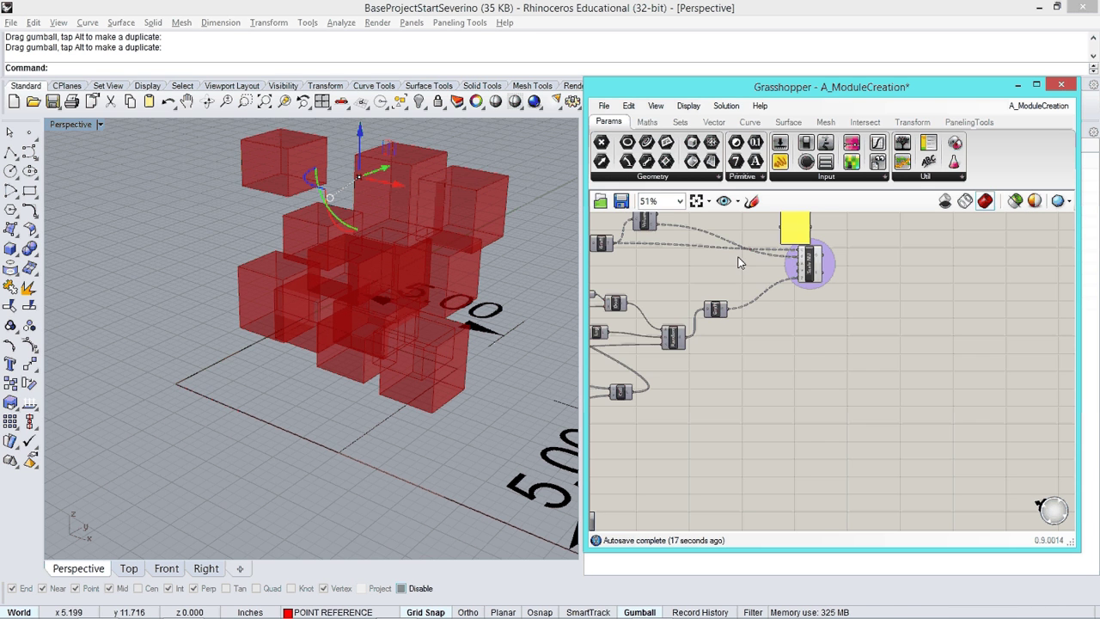
{"action": "right_click_drag", "start_coordinate": [651, 256], "coordinate": [892, 310]}
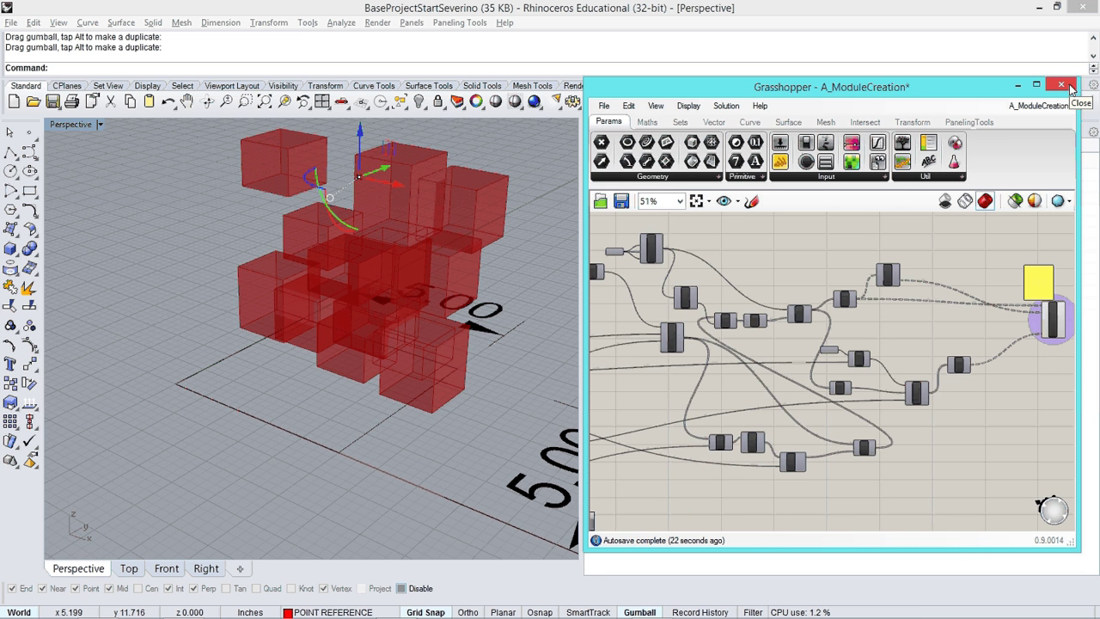
{"action": "left_click", "coordinate": [1070, 86]}
{"action": "right_click_drag", "start_coordinate": [507, 311], "coordinate": [402, 284]}
{"action": "left_click", "coordinate": [464, 210]}
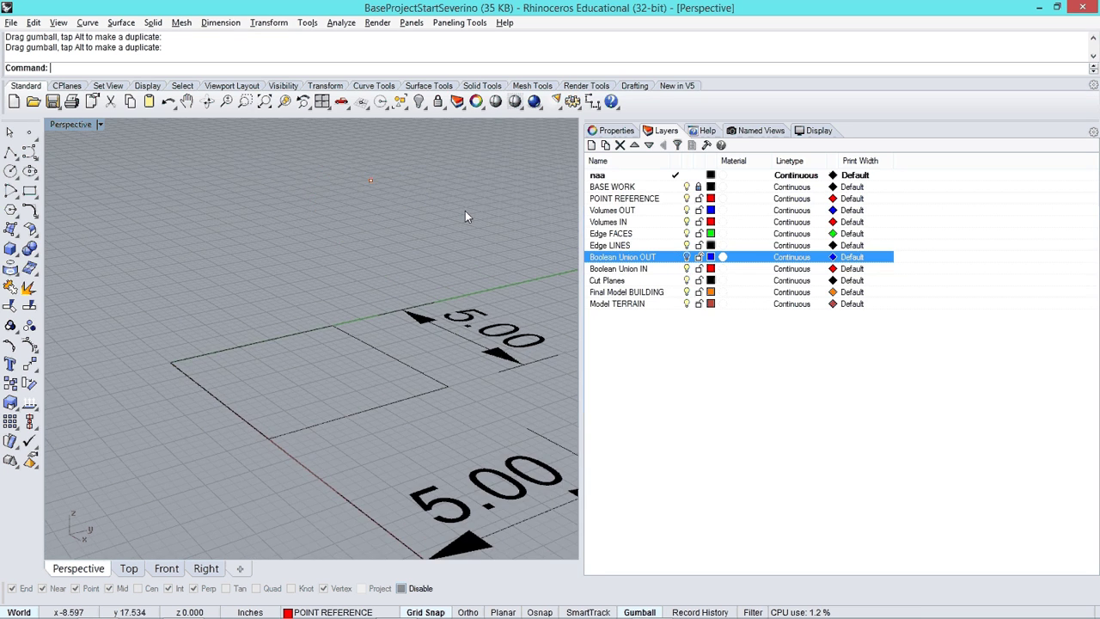
Turn off the POINT REFERENCE and BASE WORK layers and turn on the Boolean Union OUT layer
{"action": "left_click", "coordinate": [693, 199]}
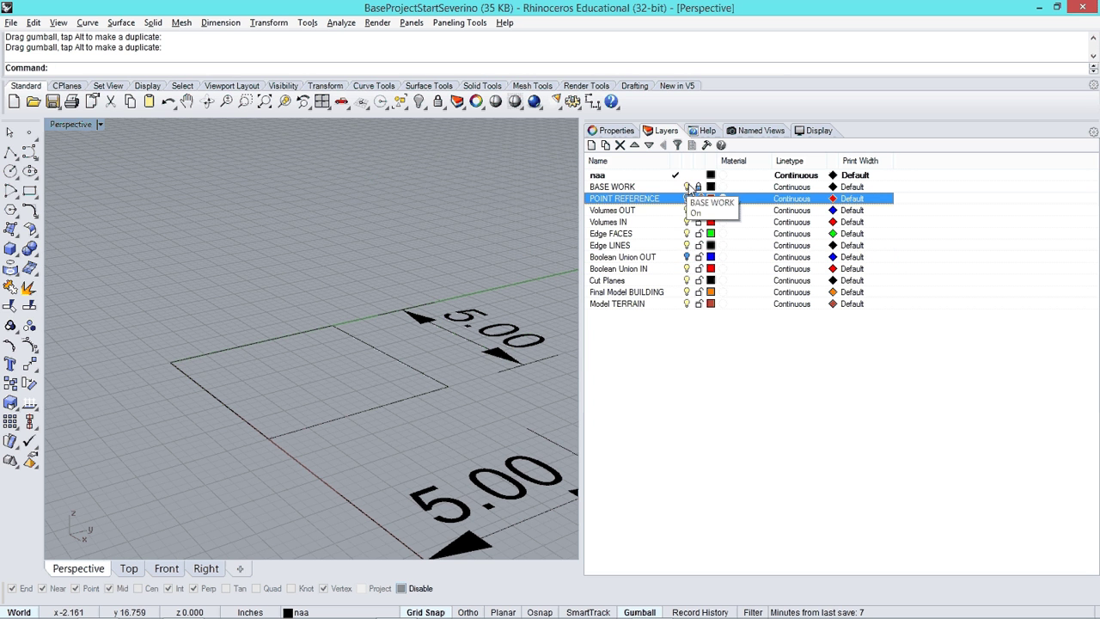
{"action": "left_click", "coordinate": [689, 187]}
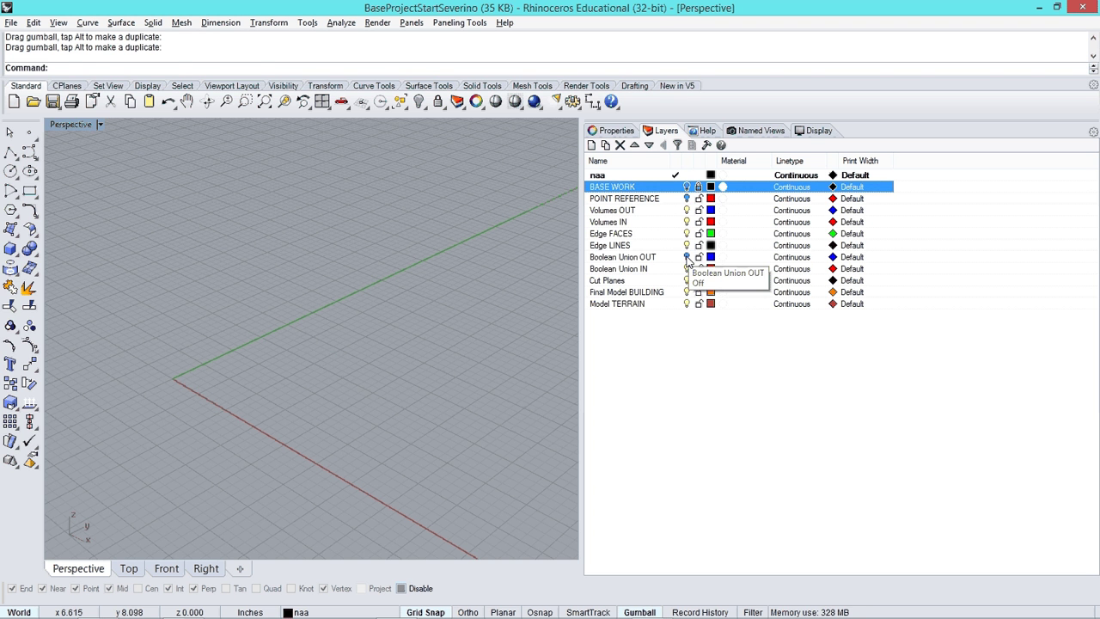
{"action": "left_click", "coordinate": [686, 258]}
{"action": "mouse_move", "coordinate": [467, 368]}
{"action": "right_mouse_down"}
{"action": "mouse_move", "coordinate": [410, 315]}
{"action": "mouse_move", "coordinate": [408, 271]}
{"action": "mouse_move", "coordinate": [455, 367]}
{"action": "mouse_move", "coordinate": [489, 376]}
{"action": "mouse_move", "coordinate": [435, 335]}
{"action": "mouse_move", "coordinate": [441, 324]}
{"action": "mouse_move", "coordinate": [452, 367]}
{"action": "right_mouse_up"}
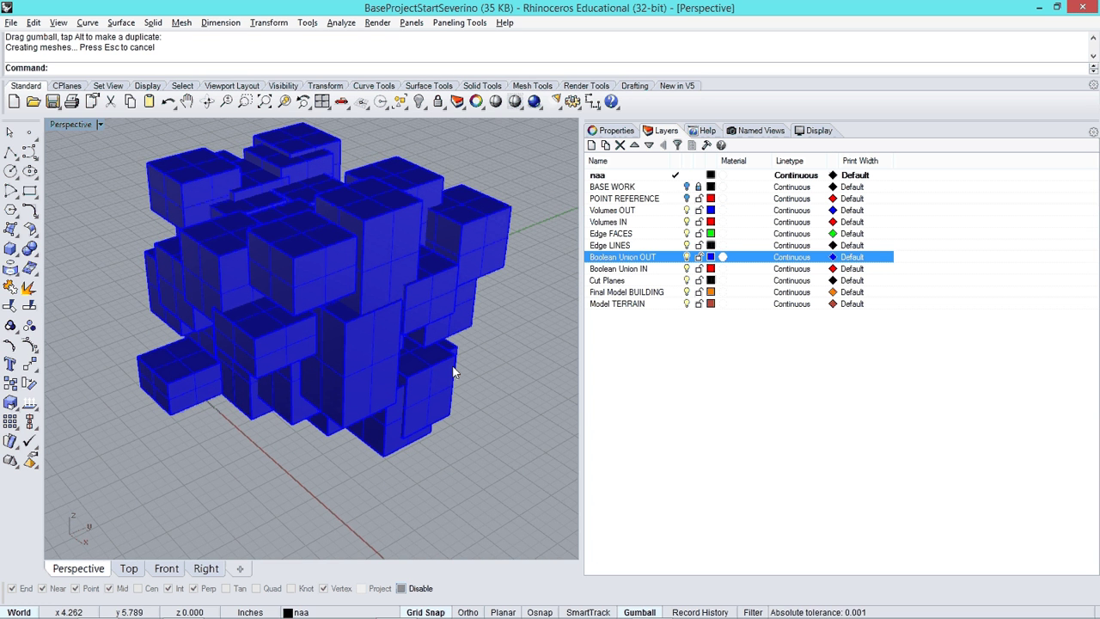
{"action": "mouse_move", "coordinate": [995, 612]}
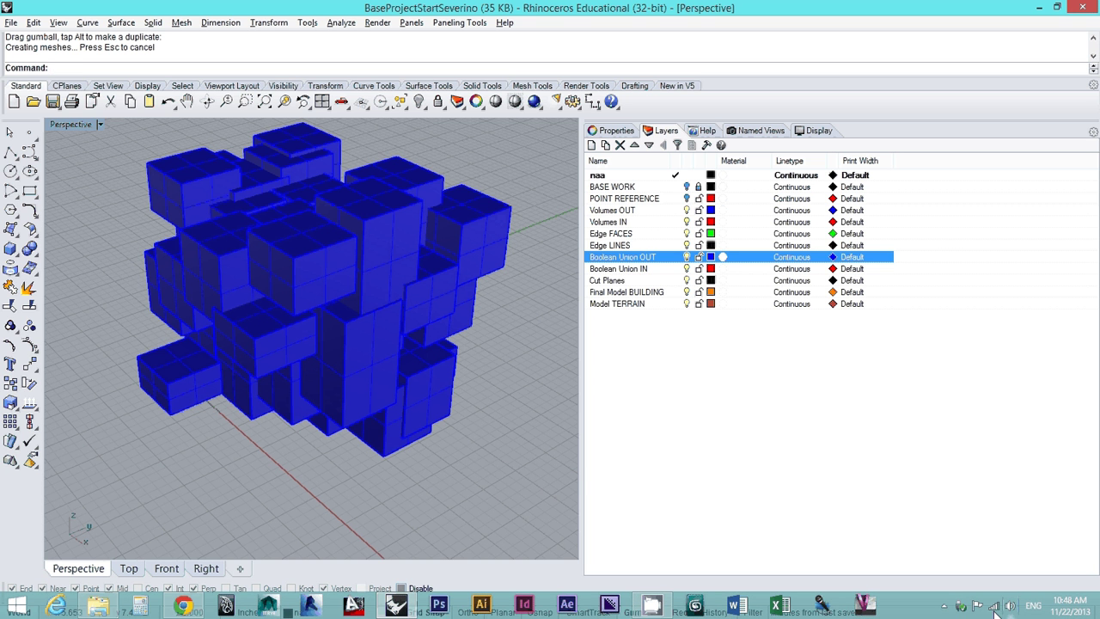
{"action": "left_click", "coordinate": [943, 605]}
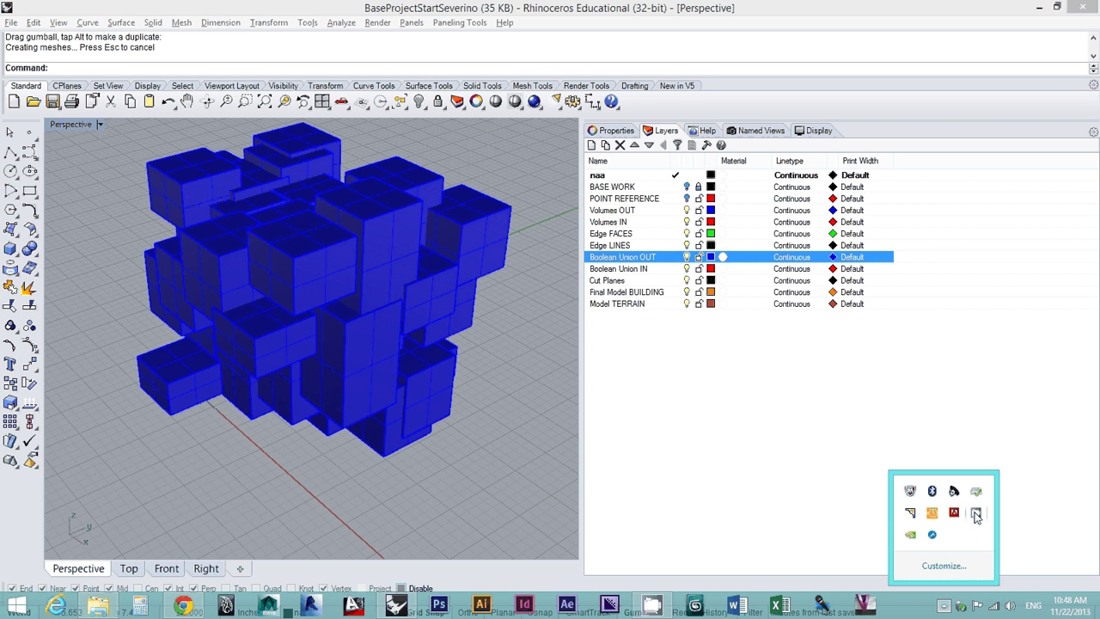